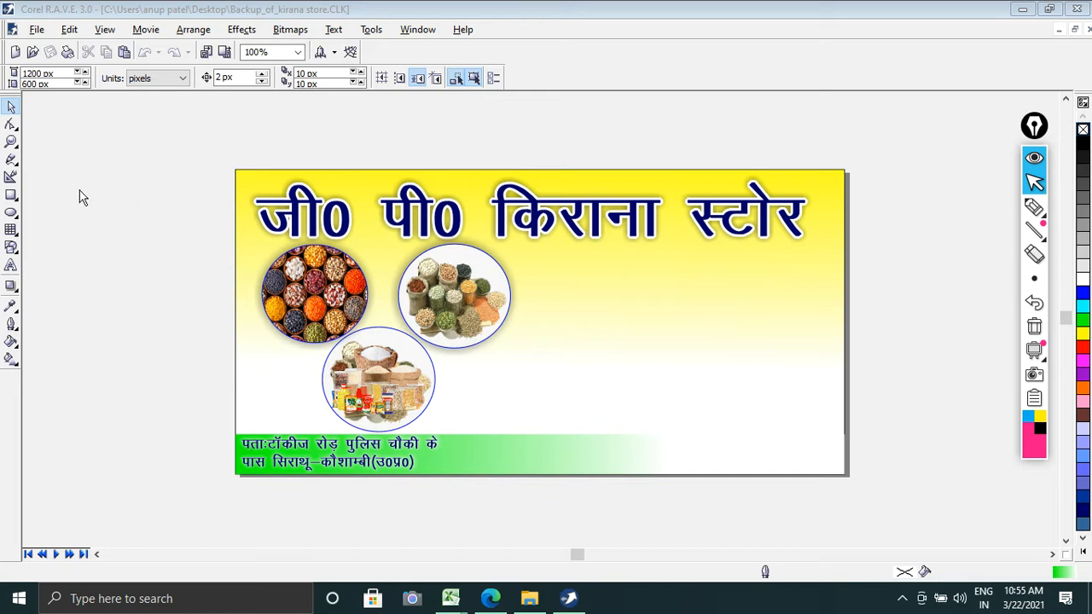
Step: Zoom in on the kirana store banner and preview it full screen
{"action": "left_click", "coordinate": [11, 141]}
{"action": "left_click_drag", "start_coordinate": [194, 159], "coordinate": [867, 494]}
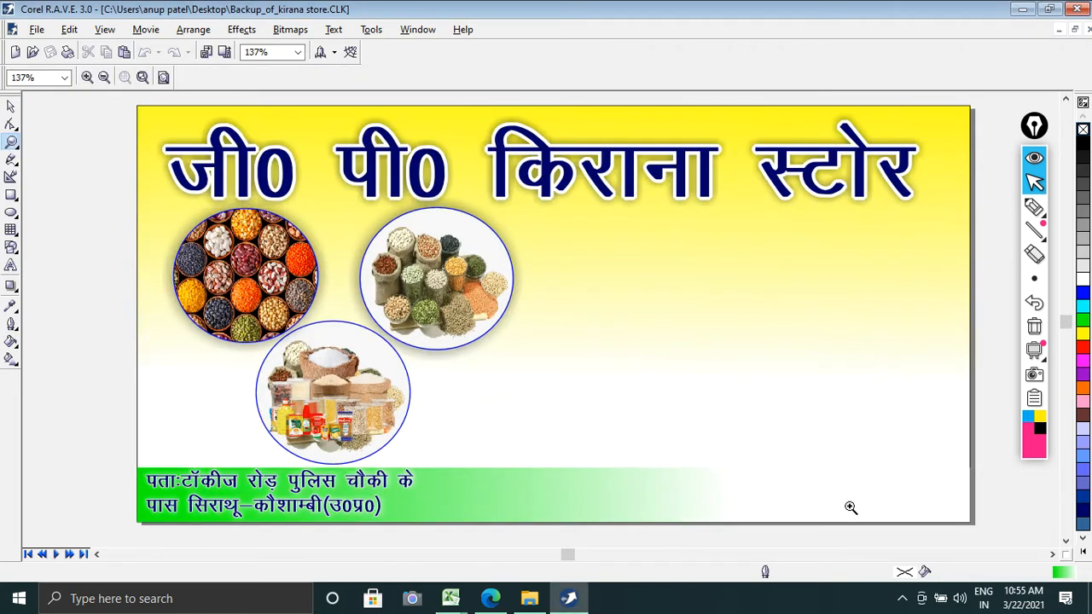
{"action": "key", "text": "F9"}
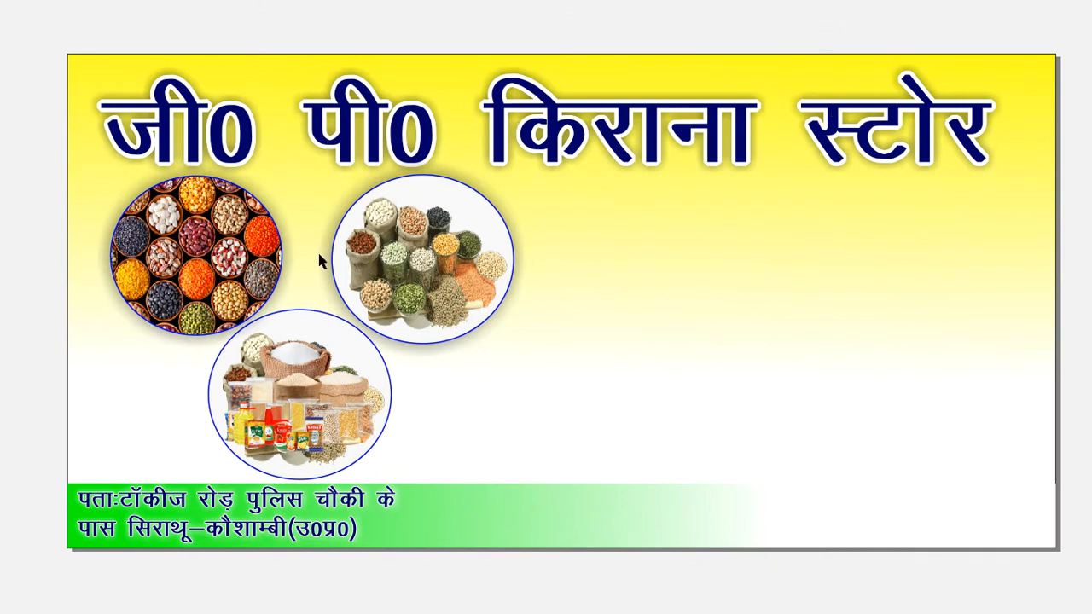
{"action": "key", "text": "F9"}
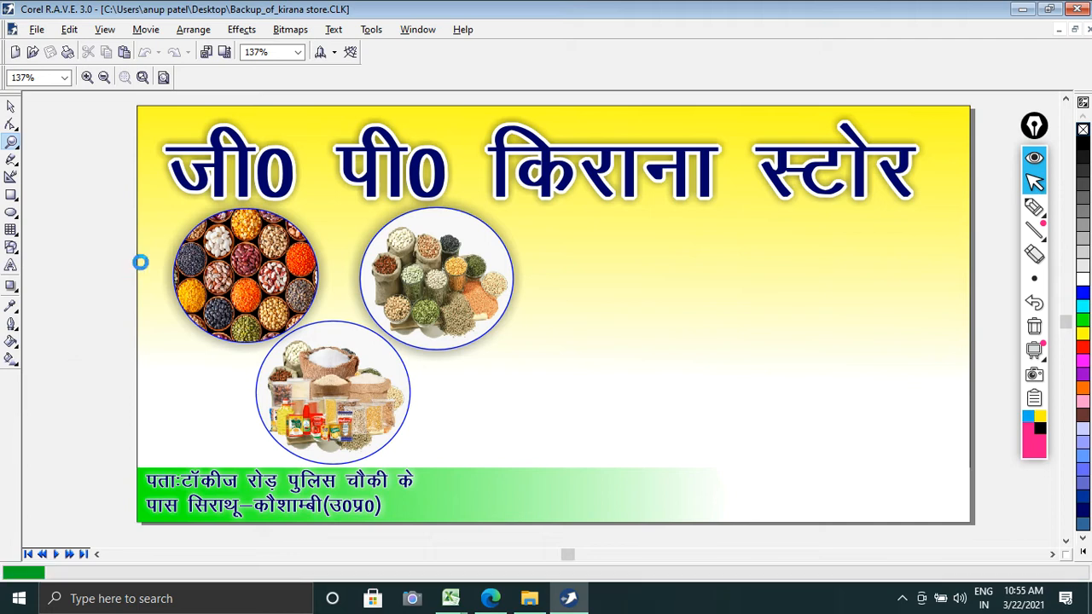
Step: Create a new blank movie document
{"action": "key", "text": "ctrl+n"}
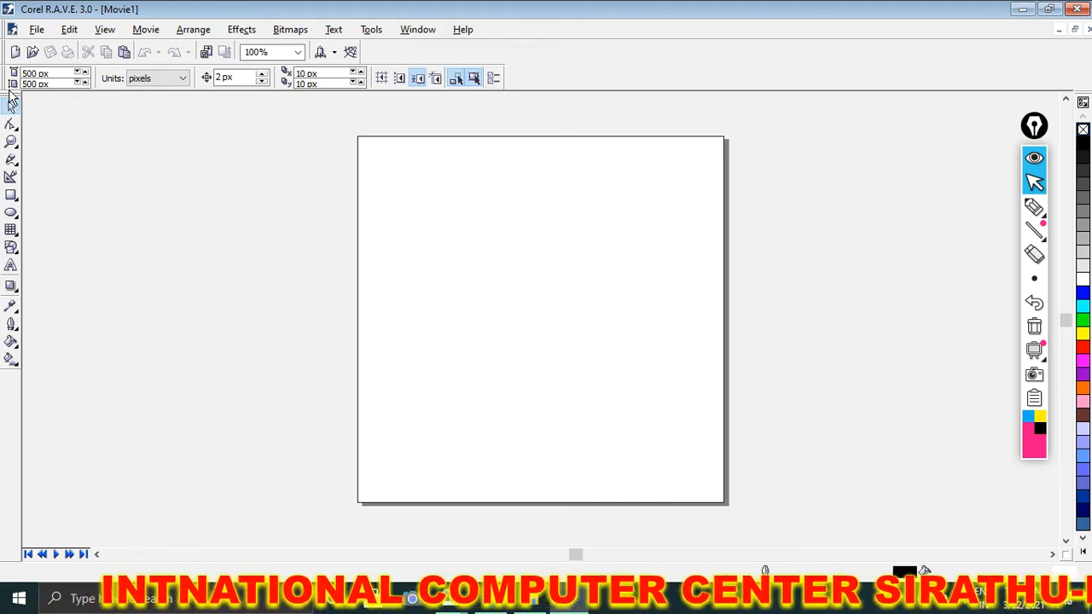
{"action": "left_click_drag", "start_coordinate": [1044, 134], "coordinate": [1053, 131]}
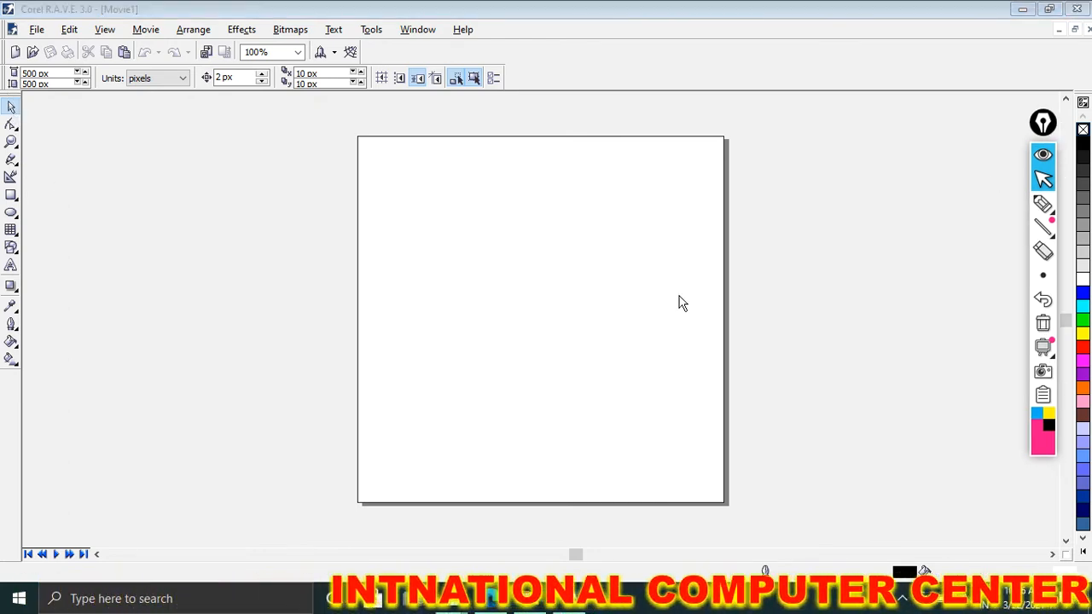
{"action": "left_click", "coordinate": [55, 75]}
{"action": "left_click_drag", "start_coordinate": [54, 75], "coordinate": [27, 75]}
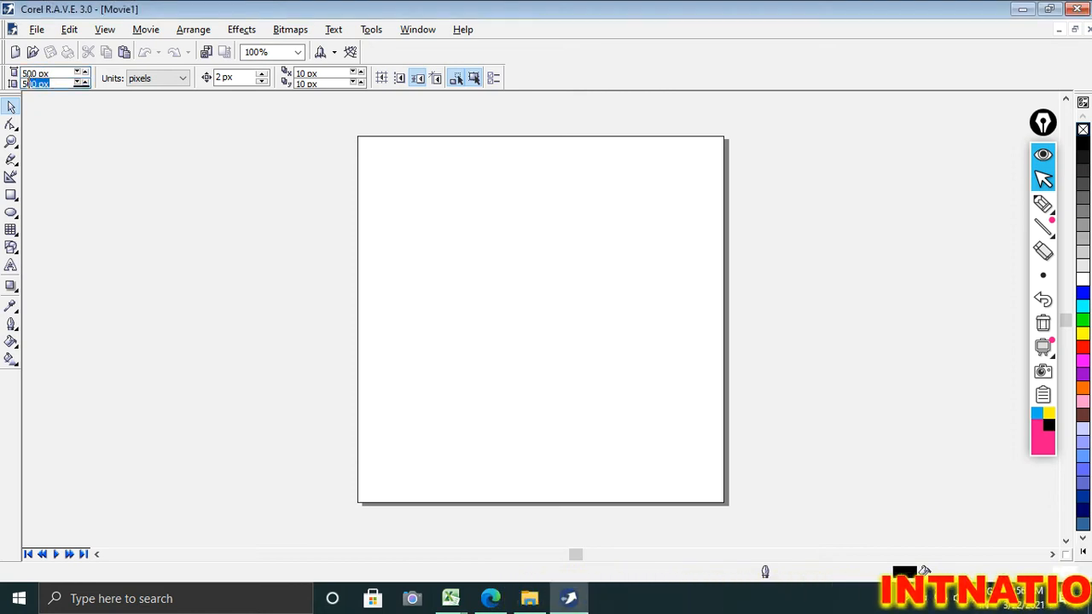
{"action": "key", "text": "Tab"}
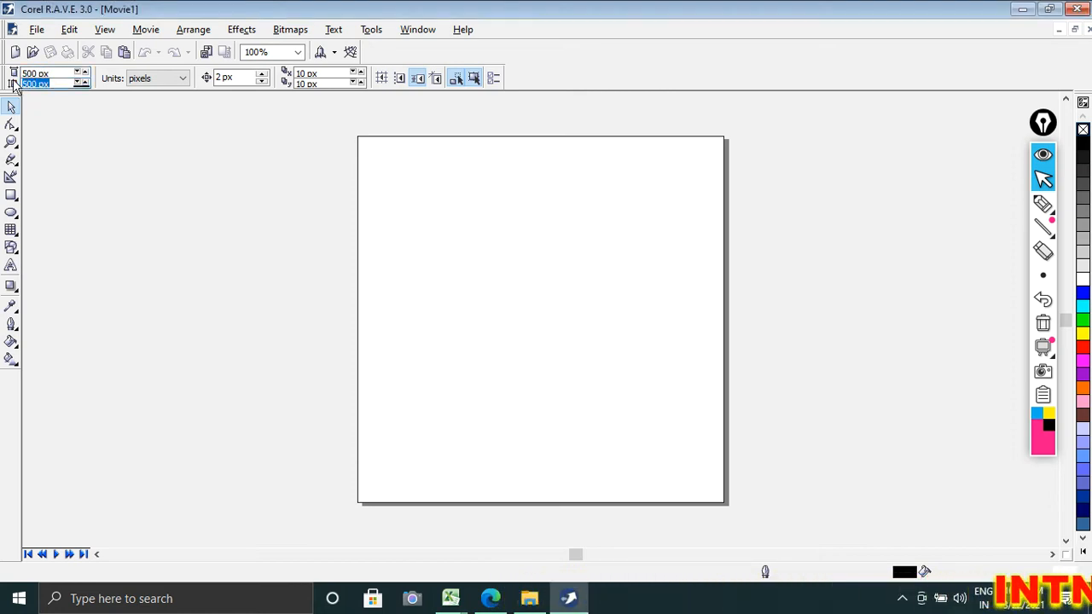
Step: Mark the page's width and height directions with freehand pink pen lines, and clear the annotations
{"action": "left_click", "coordinate": [1043, 203]}
{"action": "left_click_drag", "start_coordinate": [214, 265], "coordinate": [666, 274]}
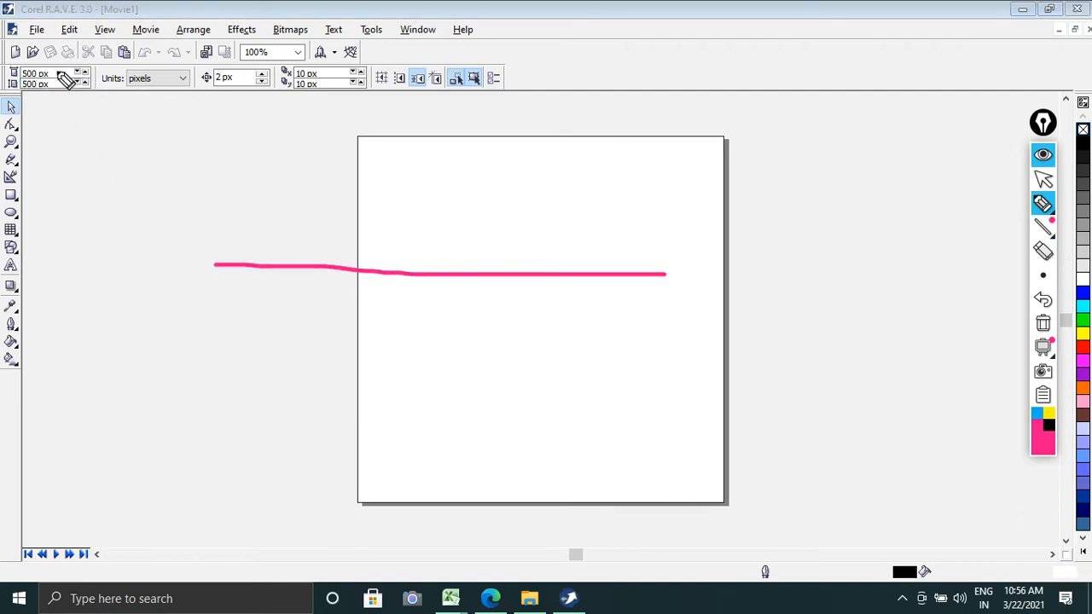
{"action": "left_click_drag", "start_coordinate": [54, 71], "coordinate": [120, 73]}
{"action": "left_click", "coordinate": [43, 94]}
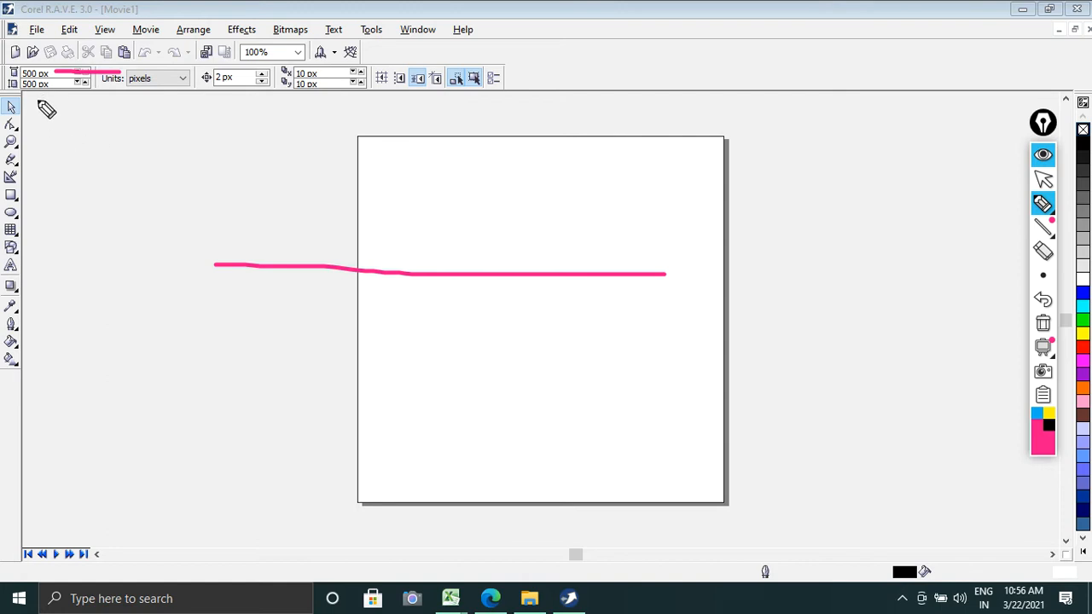
{"action": "left_click_drag", "start_coordinate": [43, 96], "coordinate": [40, 285]}
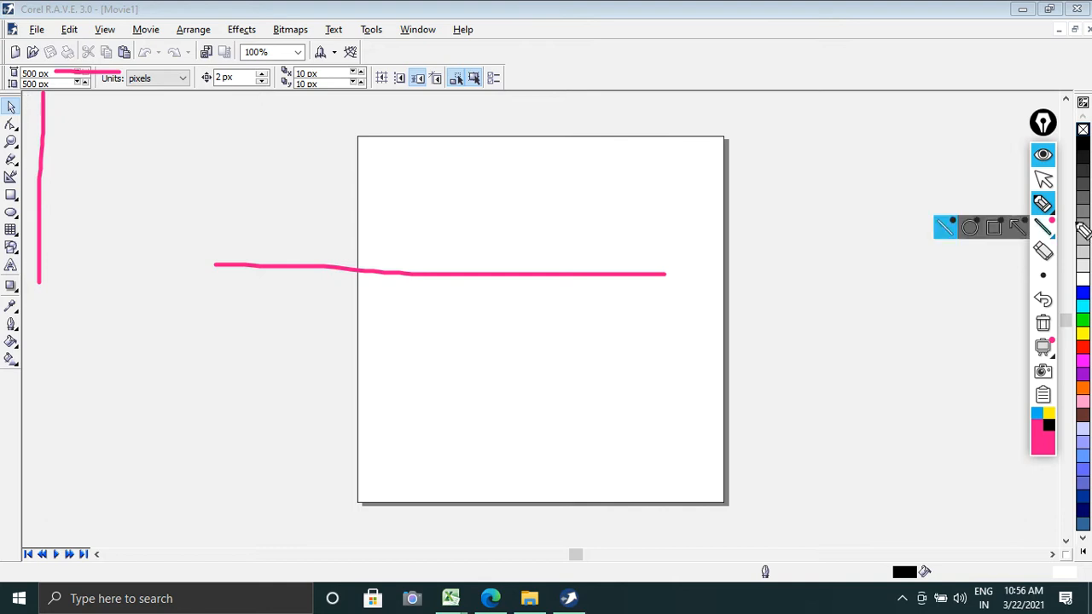
{"action": "left_click", "coordinate": [1043, 324]}
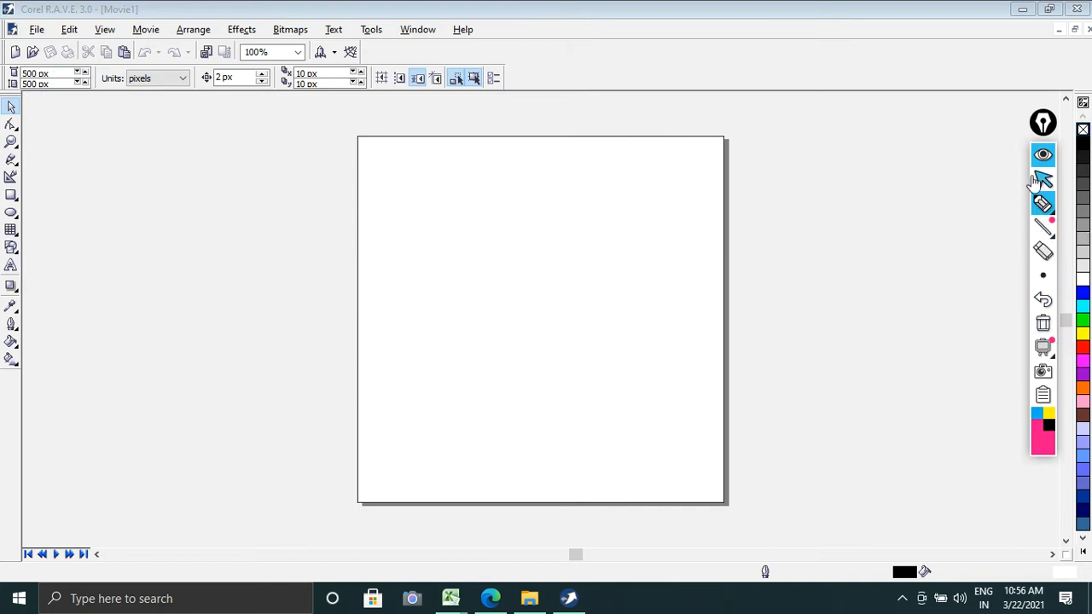
{"action": "left_click", "coordinate": [1043, 178]}
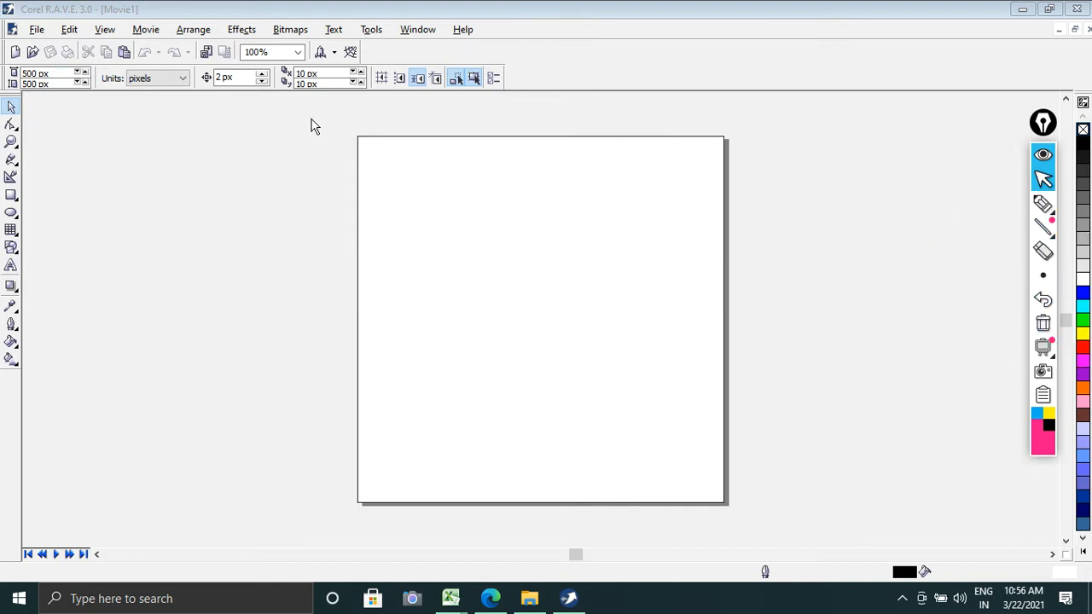
Step: Set the document units to inches
{"action": "double_click", "coordinate": [57, 75]}
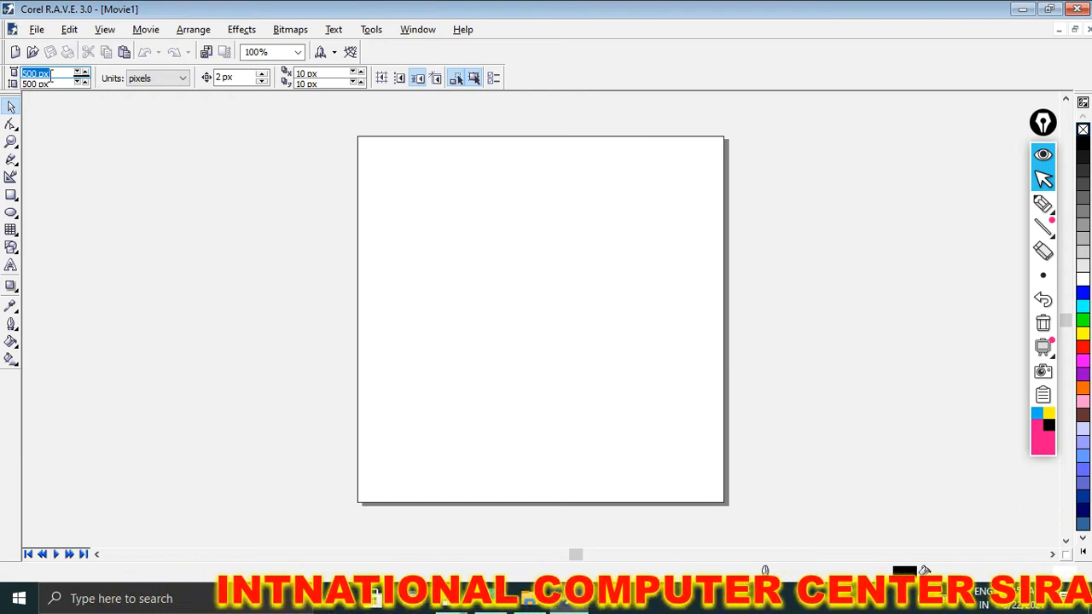
{"action": "left_click", "coordinate": [158, 79]}
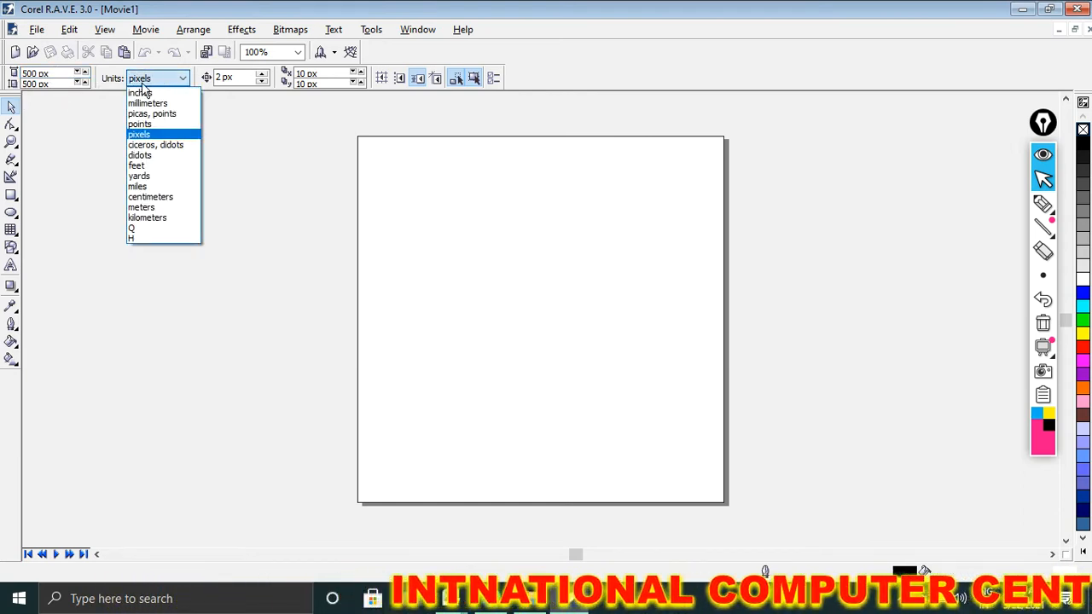
{"action": "left_click", "coordinate": [140, 92]}
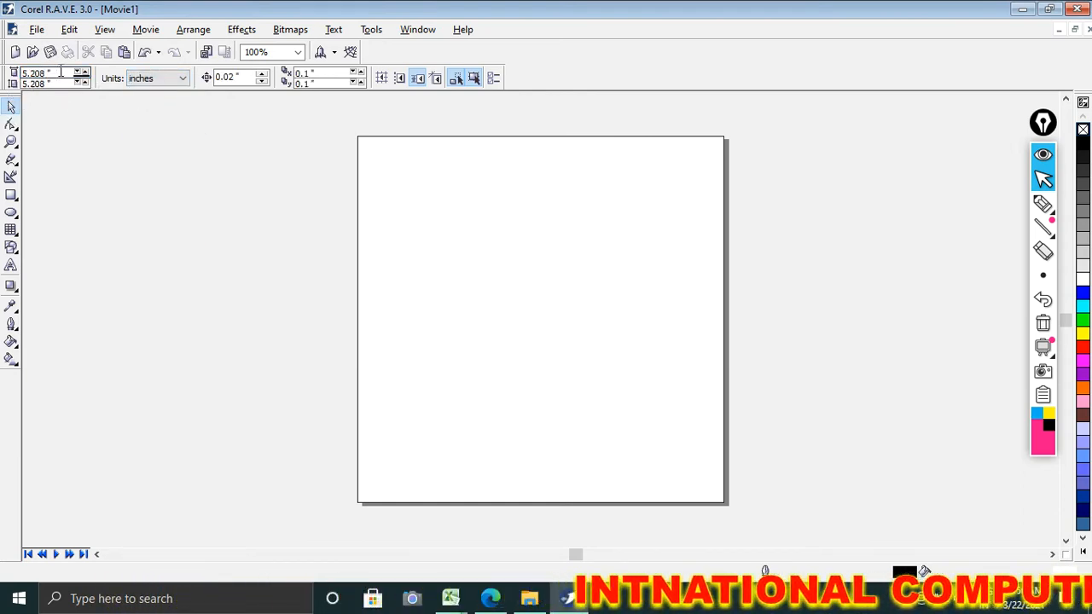
{"action": "double_click", "coordinate": [34, 75]}
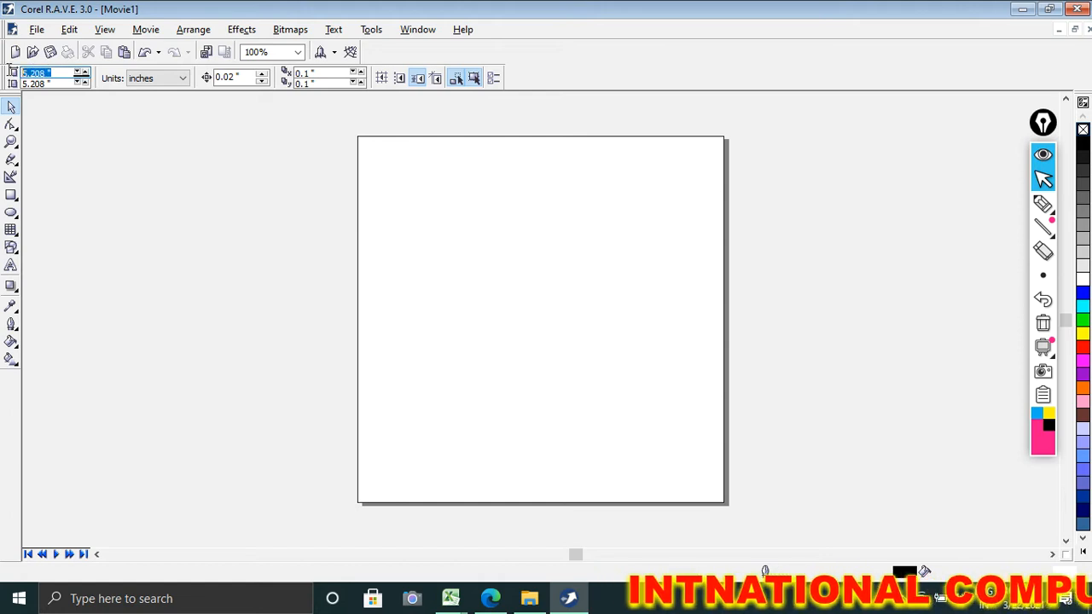
{"action": "left_click", "coordinate": [157, 79]}
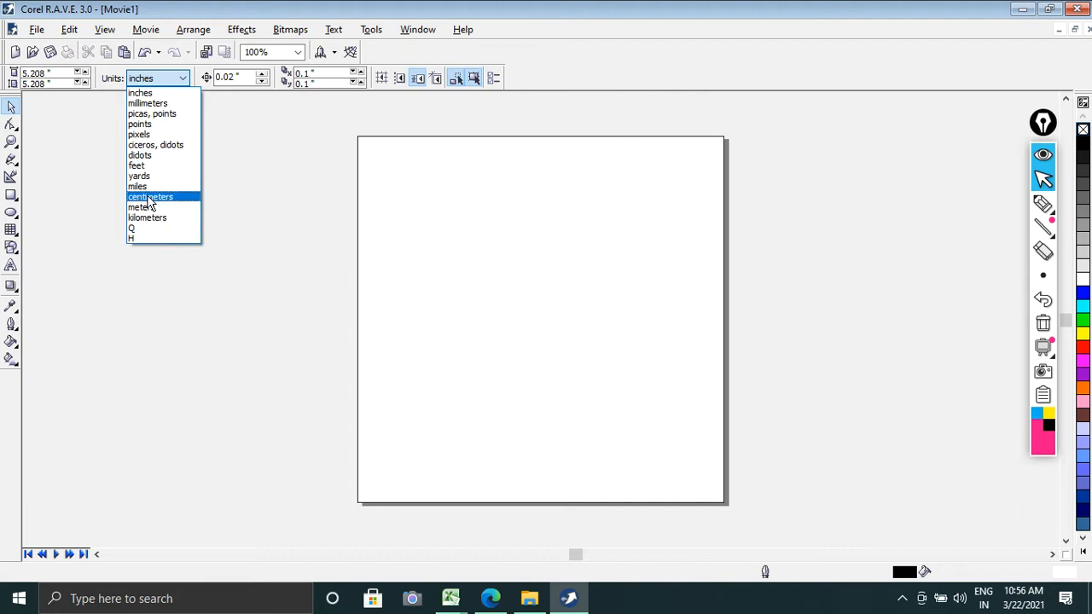
{"action": "left_click", "coordinate": [149, 92]}
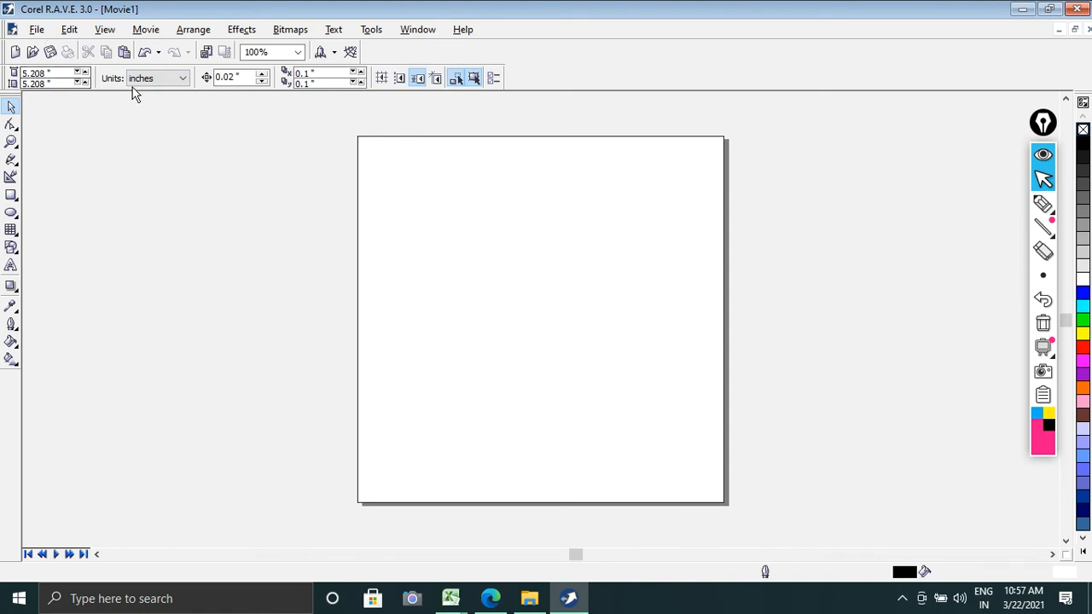
Step: Switch the document units to feet and set the paper to 15 feet wide and 6 feet high
{"action": "left_click", "coordinate": [47, 74]}
{"action": "left_click", "coordinate": [169, 81]}
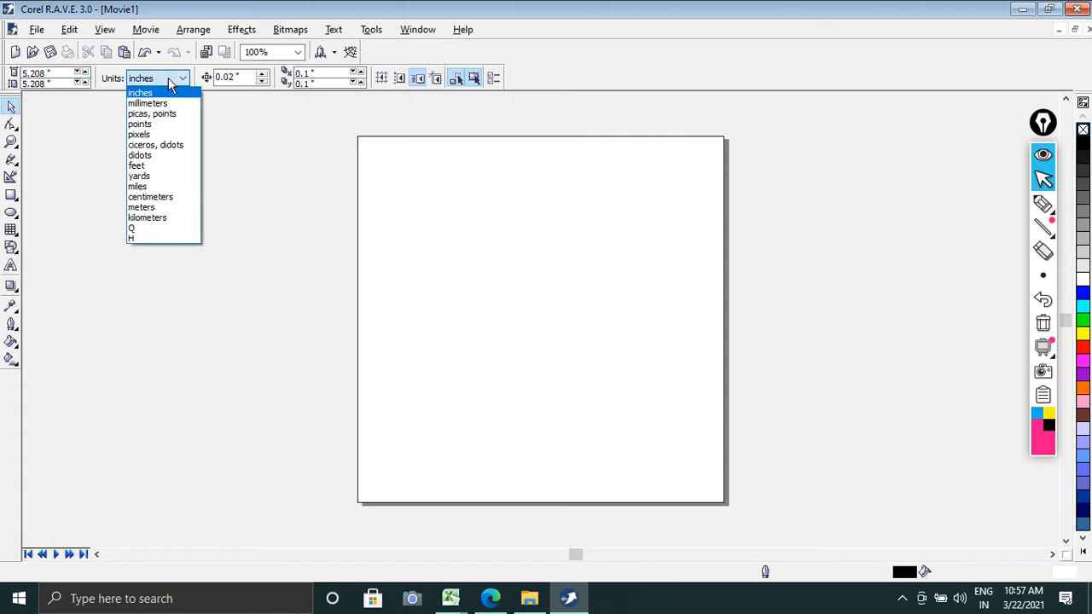
{"action": "left_click", "coordinate": [139, 167]}
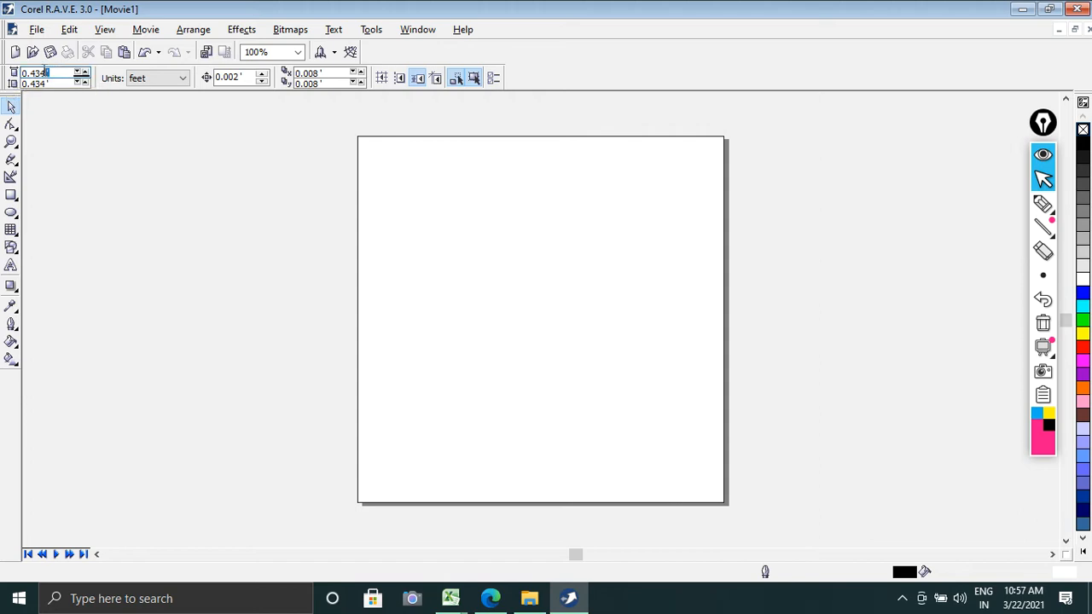
{"action": "double_click", "coordinate": [51, 73]}
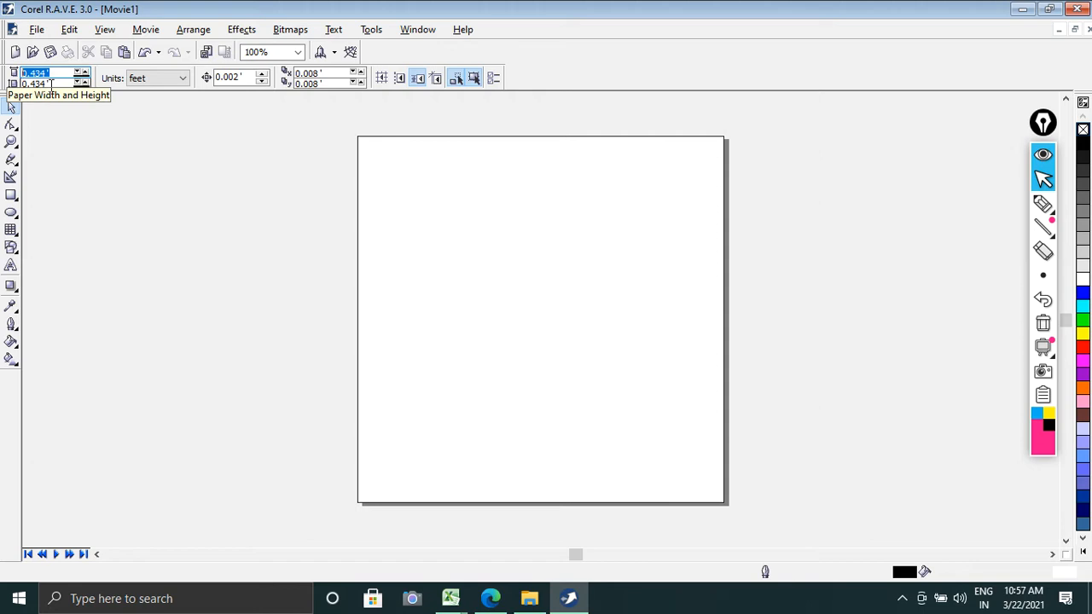
{"action": "type", "text": "15"}
{"action": "key", "text": "Return"}
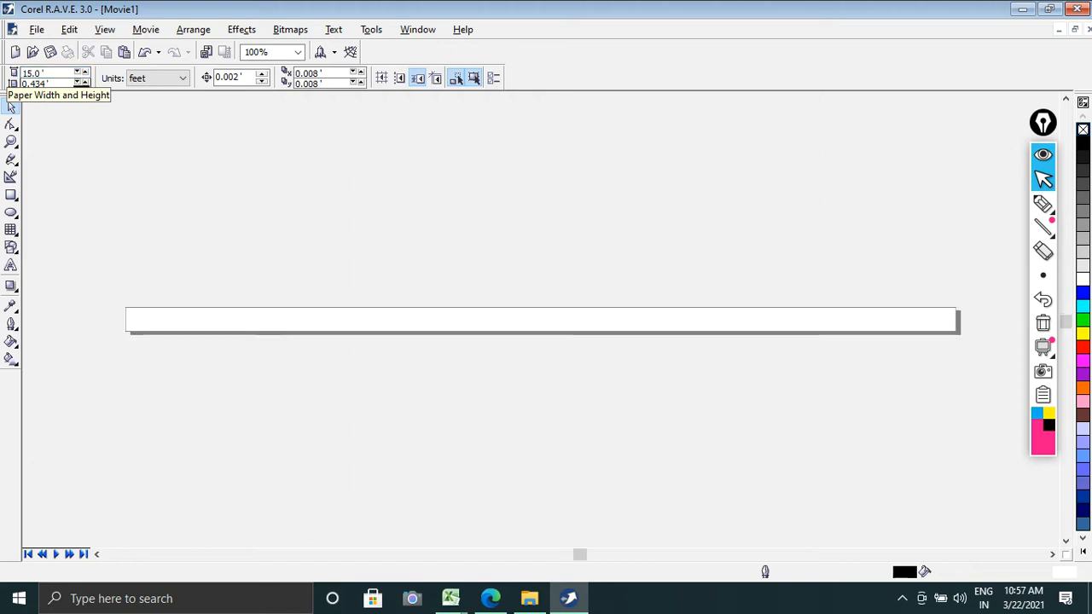
{"action": "key", "text": "Tab"}
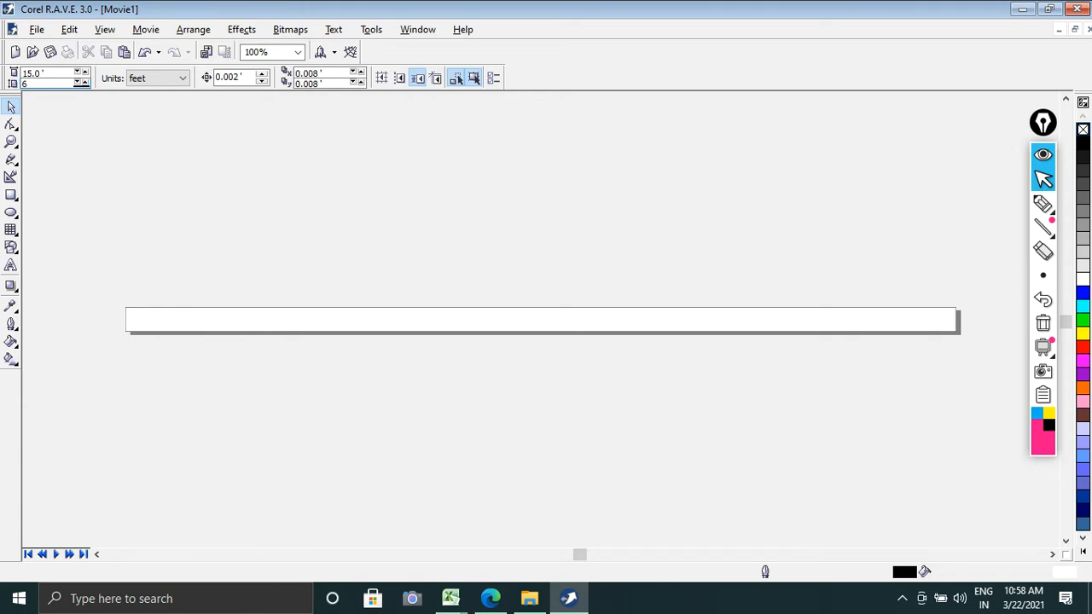
{"action": "key", "text": "Return"}
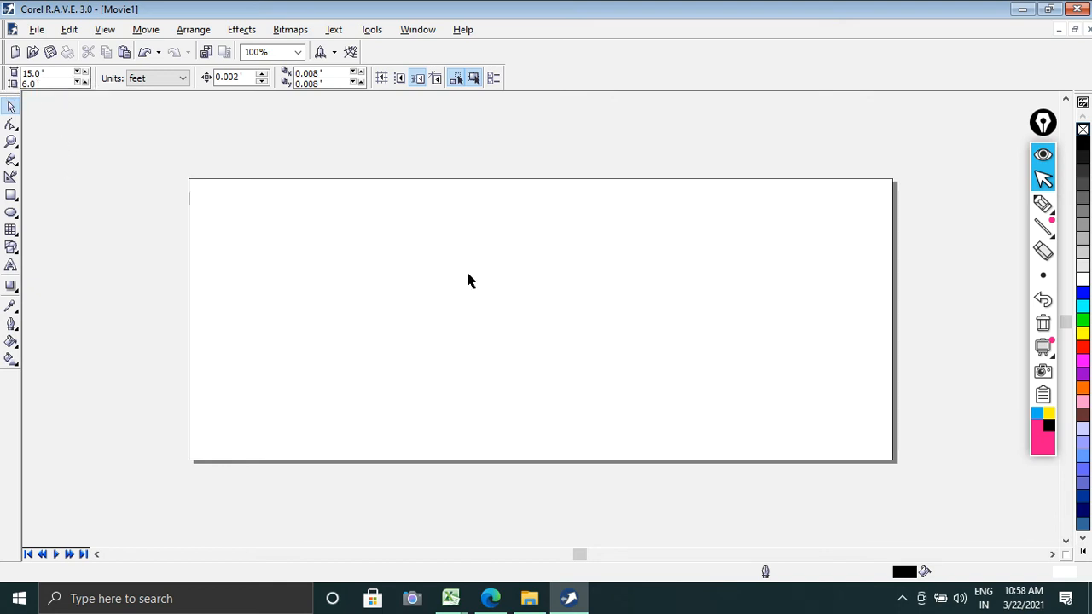
Step: Trace the page's upper and left edges with the annotation pen and label them 15 F and 6 F
{"action": "left_click", "coordinate": [1041, 204]}
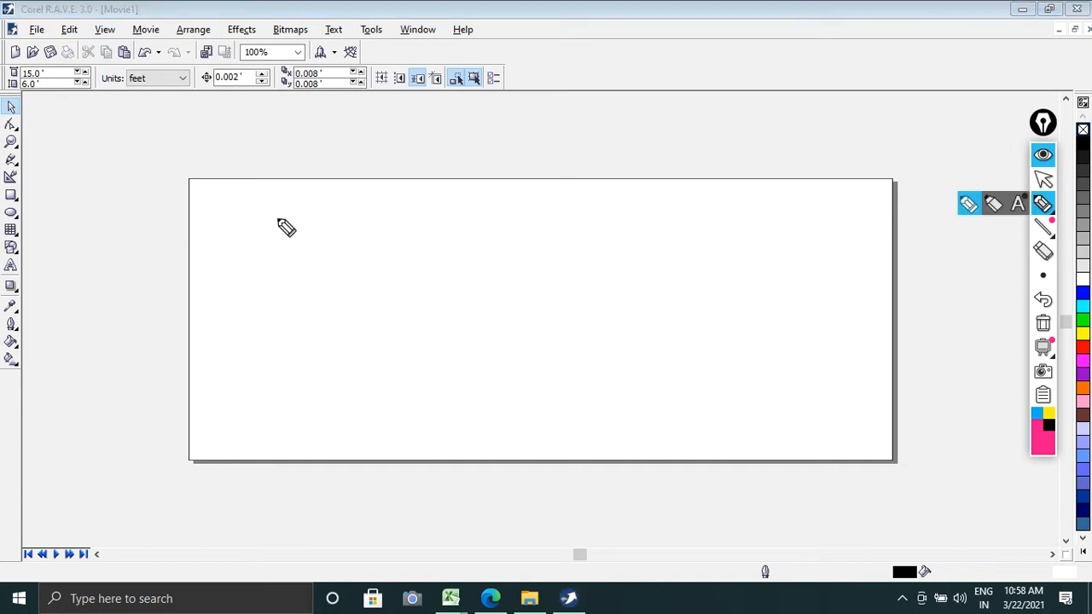
{"action": "left_click_drag", "start_coordinate": [191, 180], "coordinate": [892, 183]}
{"action": "left_click_drag", "start_coordinate": [482, 129], "coordinate": [495, 158]}
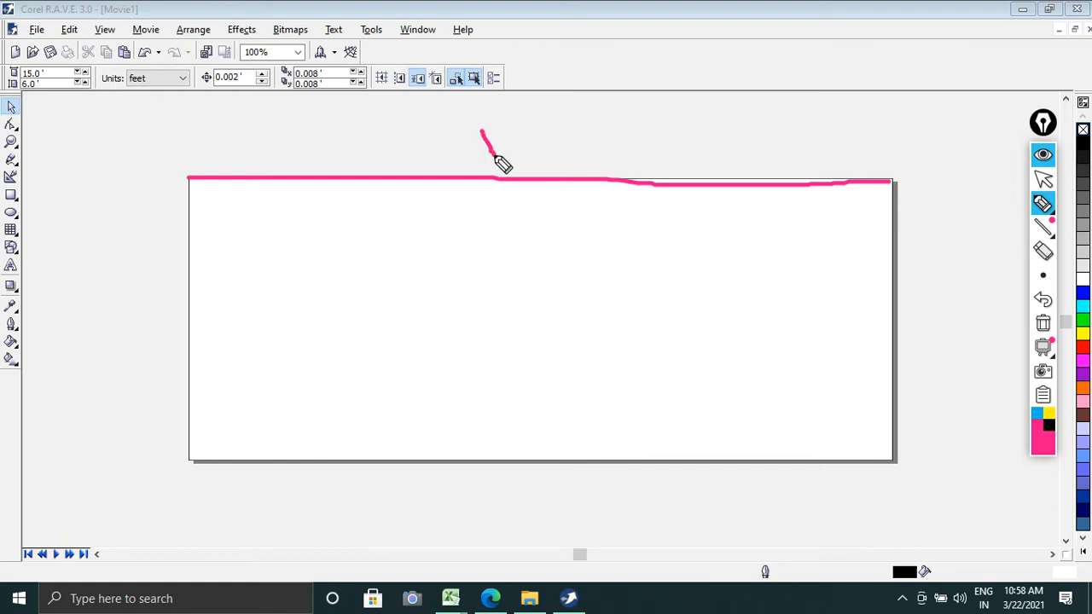
{"action": "left_click_drag", "start_coordinate": [534, 113], "coordinate": [520, 146]}
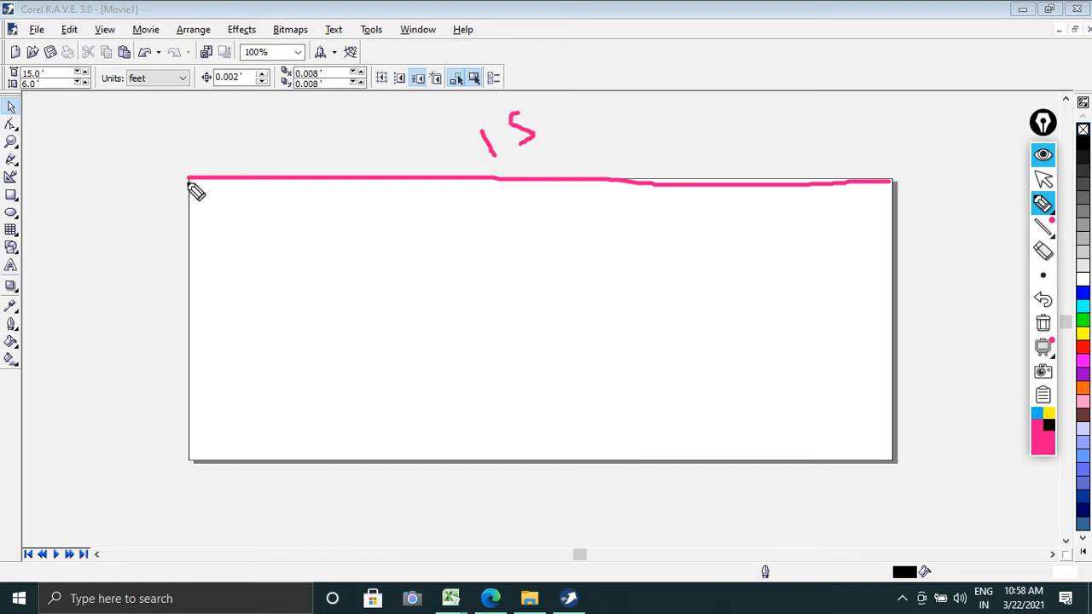
{"action": "mouse_move", "coordinate": [189, 183]}
{"action": "left_mouse_down"}
{"action": "mouse_move", "coordinate": [174, 277]}
{"action": "mouse_move", "coordinate": [192, 461]}
{"action": "left_mouse_up"}
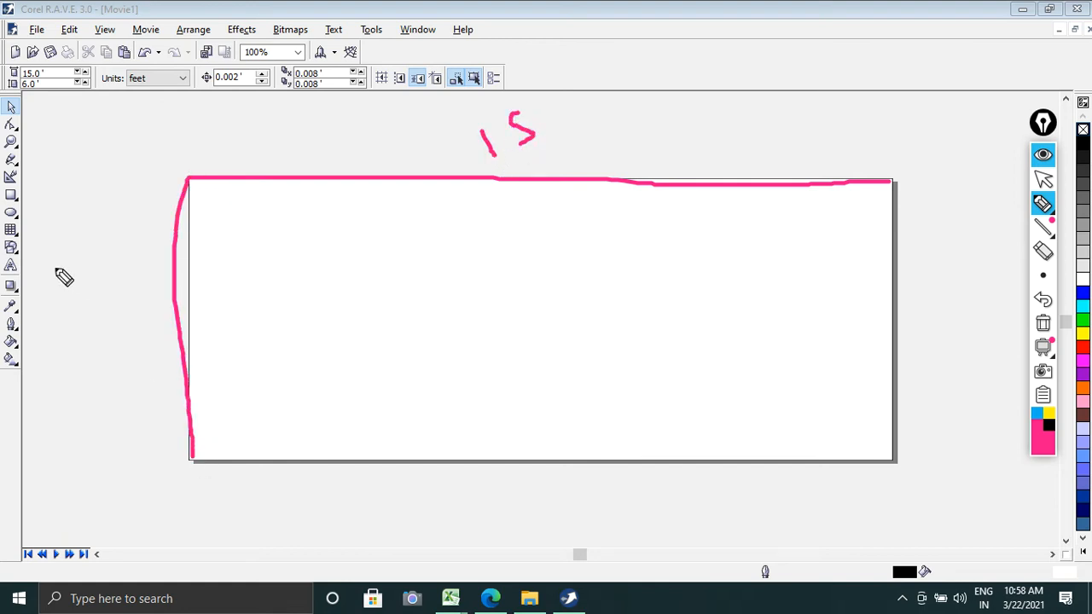
{"action": "mouse_move", "coordinate": [64, 256]}
{"action": "left_mouse_down"}
{"action": "mouse_move", "coordinate": [98, 320]}
{"action": "mouse_move", "coordinate": [116, 276]}
{"action": "mouse_move", "coordinate": [56, 276]}
{"action": "left_mouse_up"}
{"action": "left_click_drag", "start_coordinate": [85, 220], "coordinate": [70, 262]}
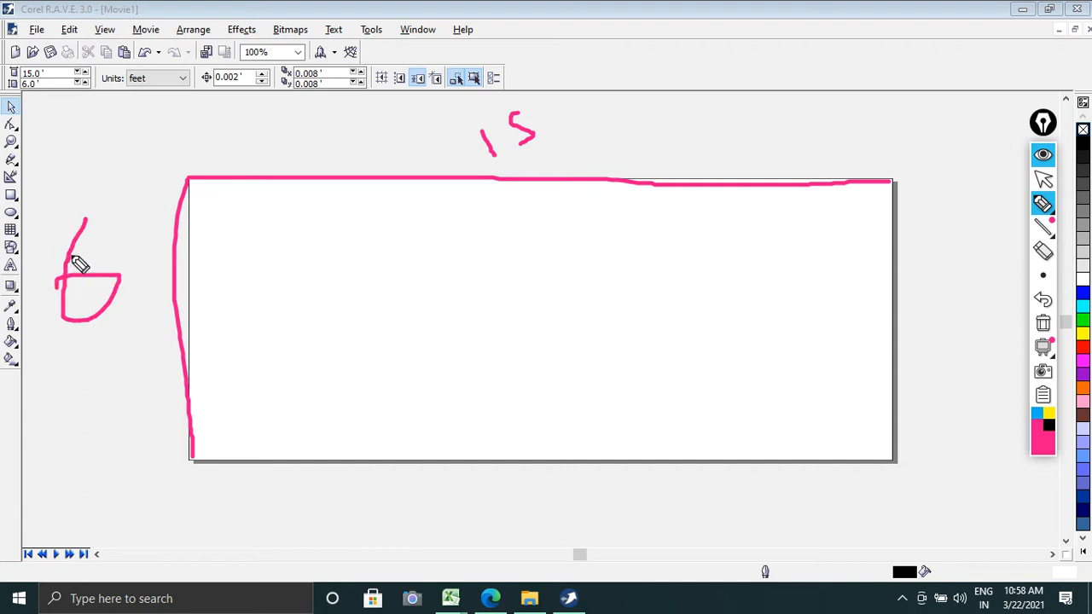
{"action": "mouse_move", "coordinate": [147, 193]}
{"action": "left_mouse_down"}
{"action": "mouse_move", "coordinate": [124, 206]}
{"action": "mouse_move", "coordinate": [140, 244]}
{"action": "mouse_move", "coordinate": [148, 214]}
{"action": "left_mouse_up"}
{"action": "mouse_move", "coordinate": [626, 97]}
{"action": "left_mouse_down"}
{"action": "mouse_move", "coordinate": [610, 153]}
{"action": "mouse_move", "coordinate": [597, 137]}
{"action": "mouse_move", "coordinate": [621, 123]}
{"action": "left_mouse_up"}
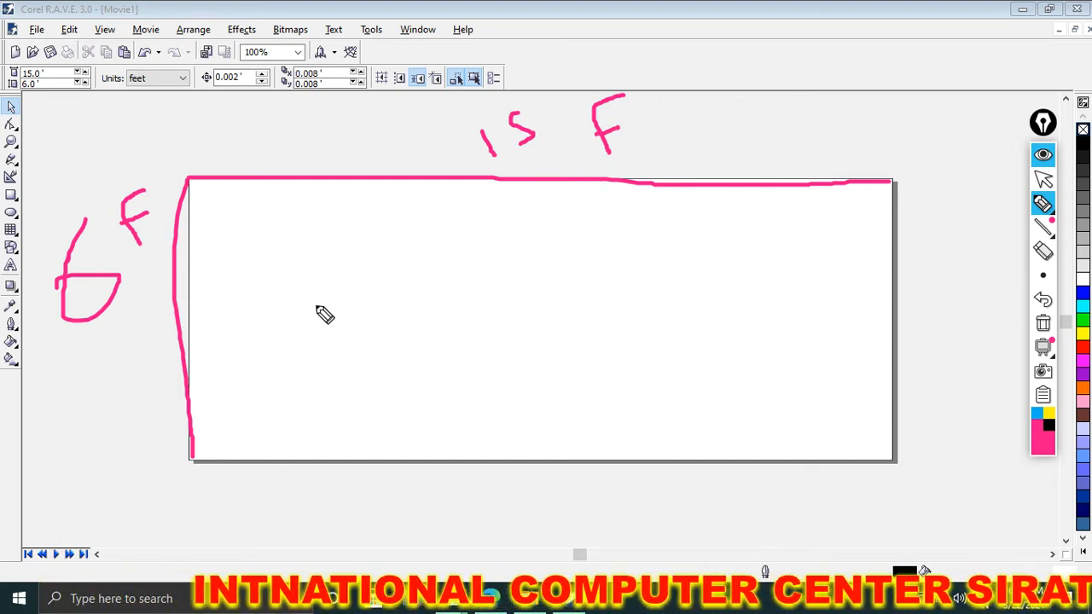
Step: Handwrite 15 x 6 on the page with two underlines, and clear all the pen annotations
{"action": "left_click_drag", "start_coordinate": [313, 285], "coordinate": [337, 328]}
{"action": "left_click_drag", "start_coordinate": [351, 262], "coordinate": [381, 297]}
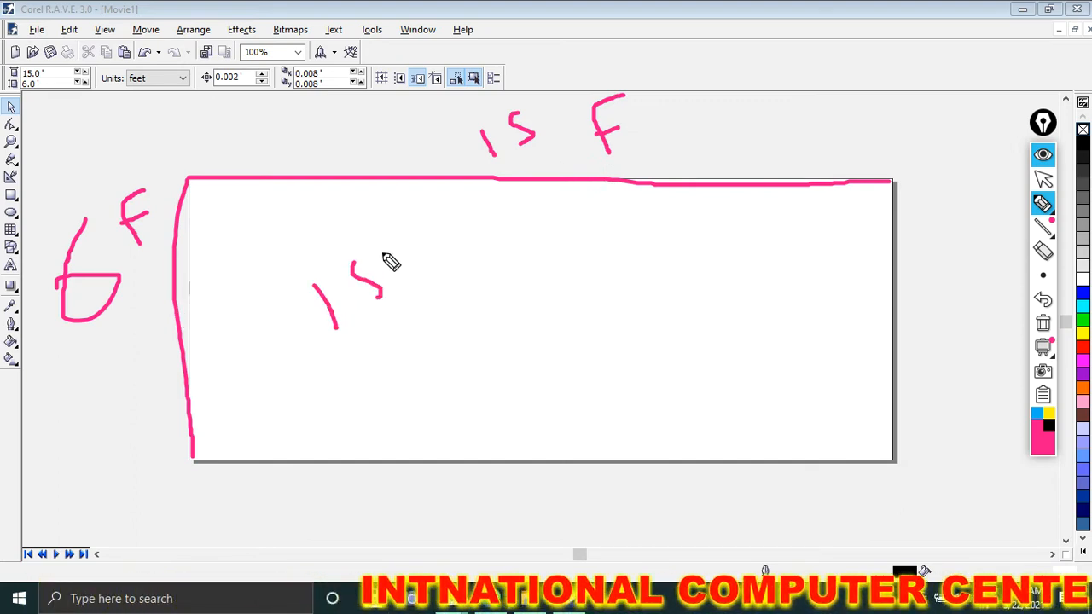
{"action": "mouse_move", "coordinate": [451, 219]}
{"action": "left_mouse_down"}
{"action": "mouse_move", "coordinate": [435, 278]}
{"action": "mouse_move", "coordinate": [440, 249]}
{"action": "mouse_move", "coordinate": [548, 271]}
{"action": "left_mouse_up"}
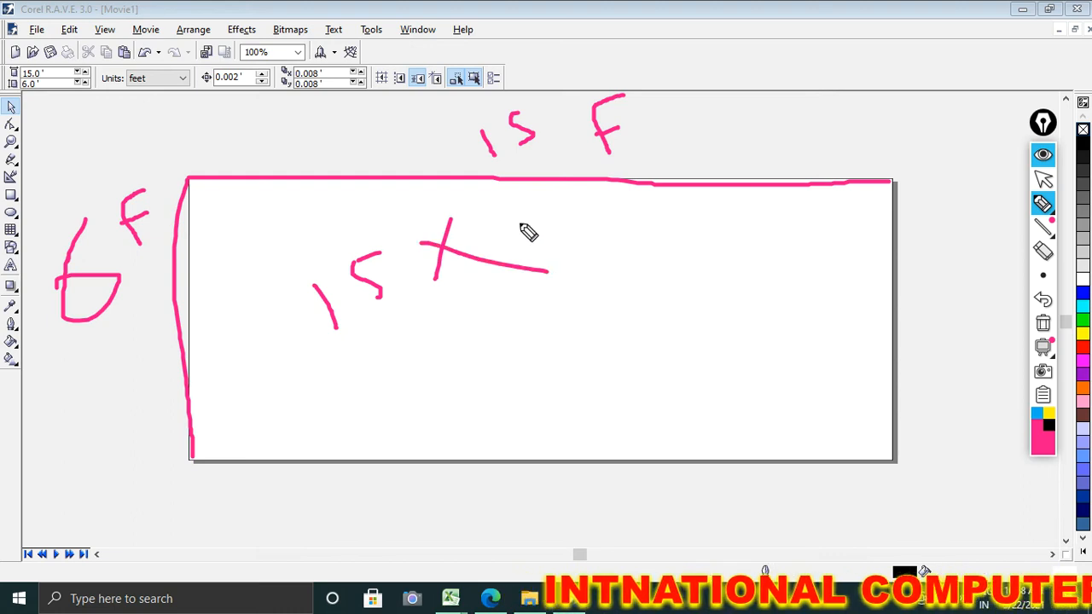
{"action": "mouse_move", "coordinate": [521, 197]}
{"action": "left_mouse_down"}
{"action": "mouse_move", "coordinate": [533, 239]}
{"action": "mouse_move", "coordinate": [515, 223]}
{"action": "left_mouse_up"}
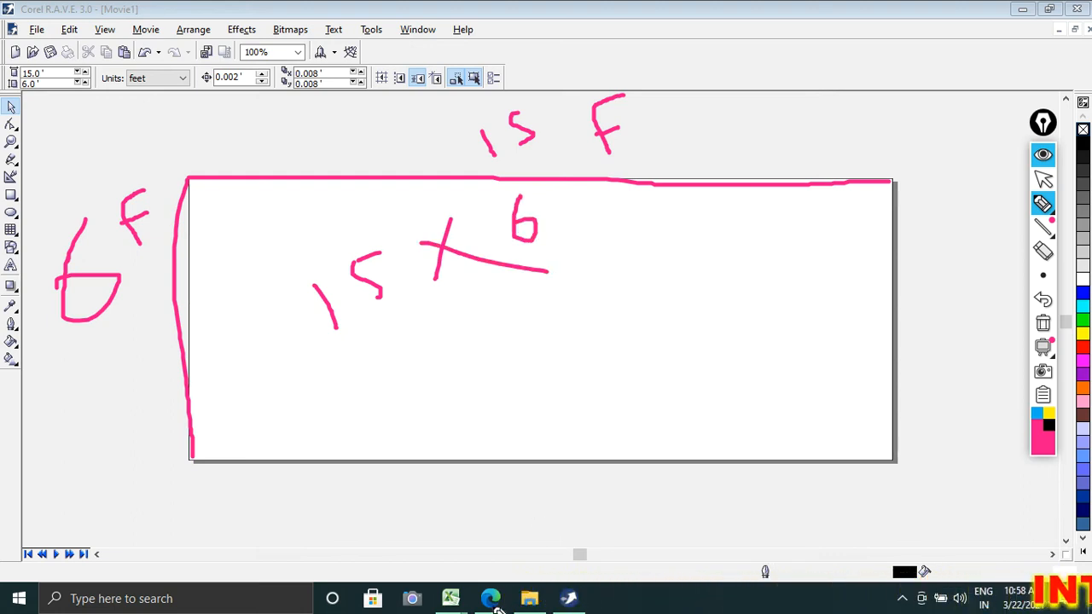
{"action": "left_click_drag", "start_coordinate": [321, 373], "coordinate": [710, 287]}
{"action": "left_click_drag", "start_coordinate": [355, 380], "coordinate": [772, 332]}
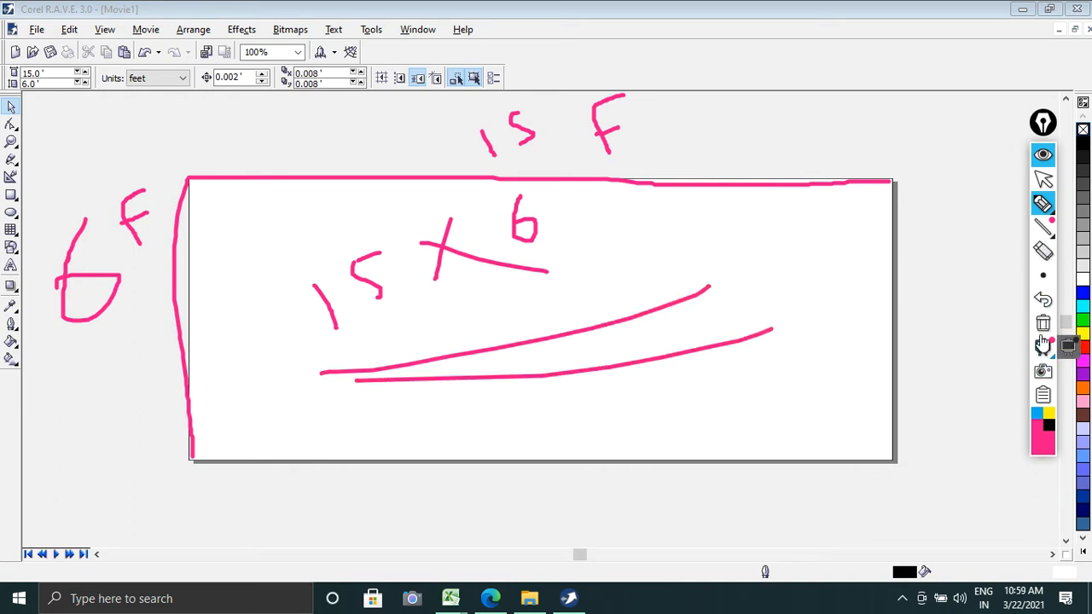
{"action": "left_click", "coordinate": [1042, 322]}
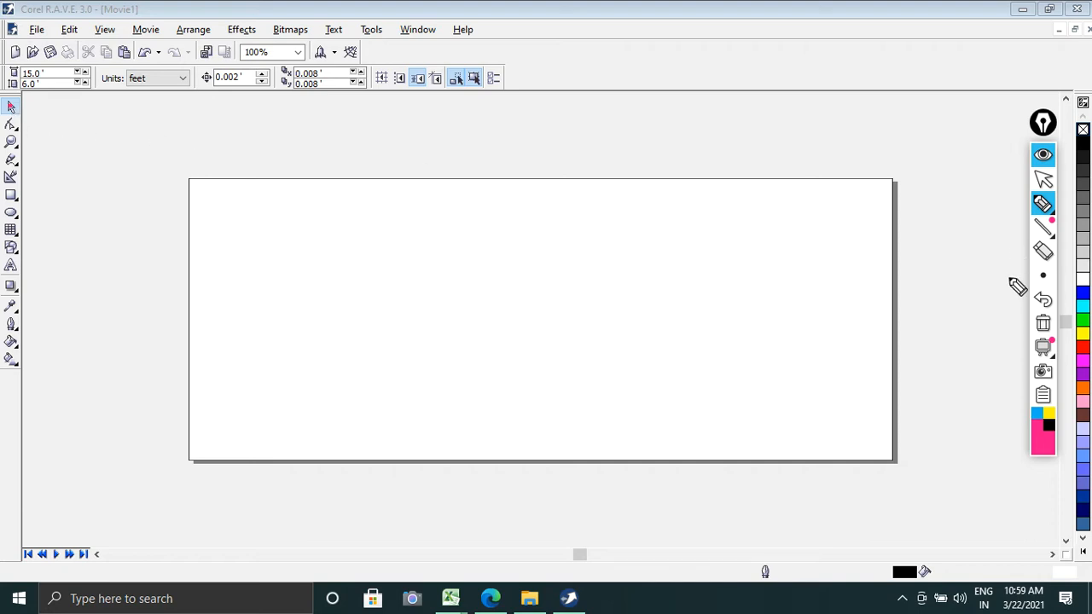
Step: Save the drawing to the Desktop as KIRNA BANNER (15X6) in CLK - Corel R.A.V.E. format
{"action": "left_click", "coordinate": [1042, 179]}
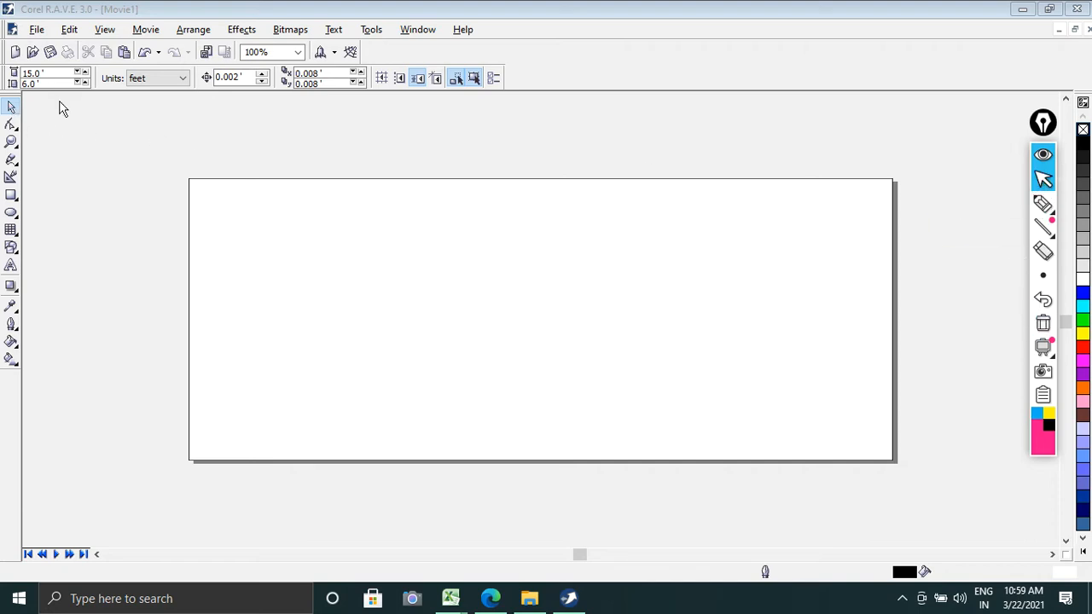
{"action": "left_click", "coordinate": [37, 29]}
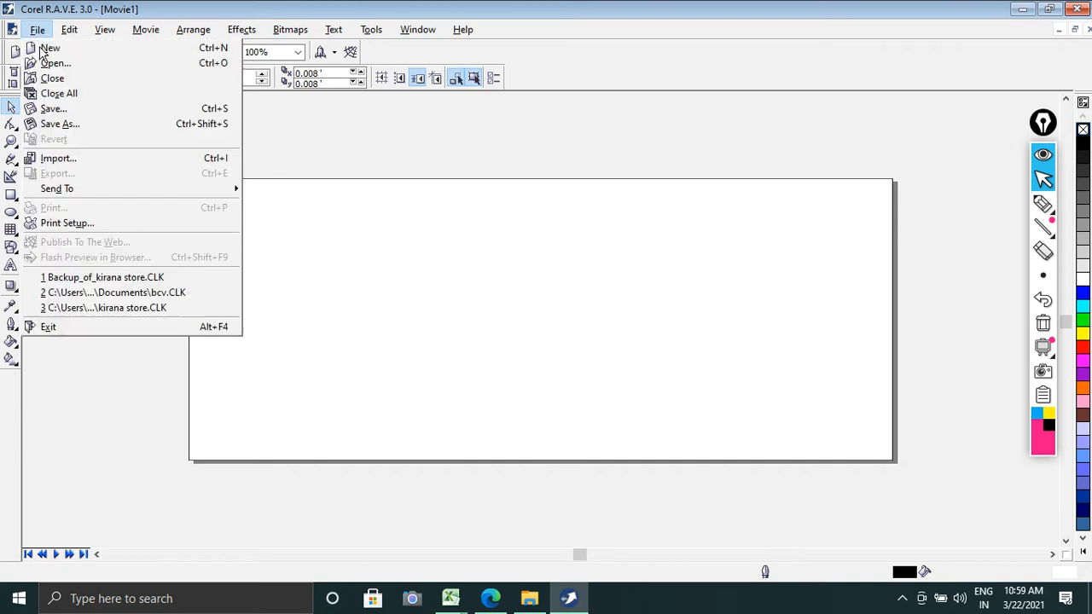
{"action": "left_click", "coordinate": [53, 108]}
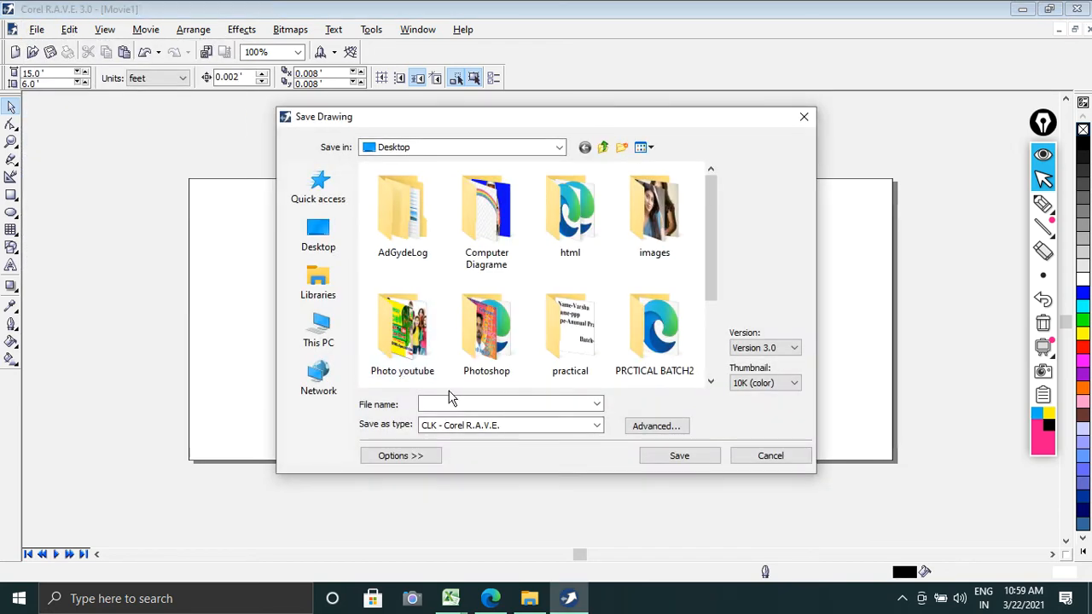
{"action": "left_click", "coordinate": [451, 404]}
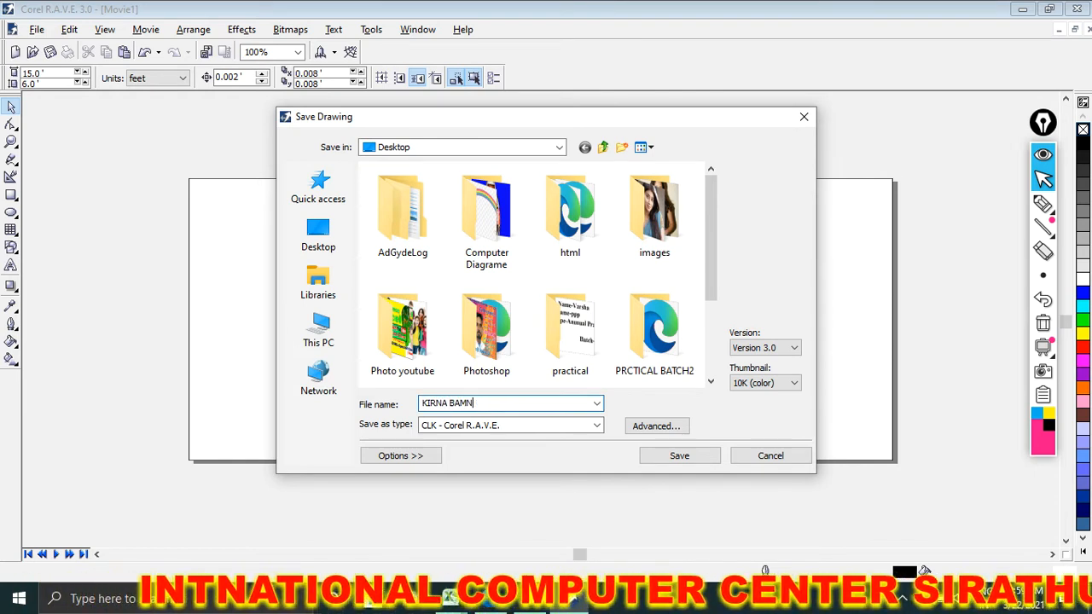
{"action": "key", "text": "BackSpace"}
{"action": "key", "text": "BackSpace"}
{"action": "type", "text": "NNER"}
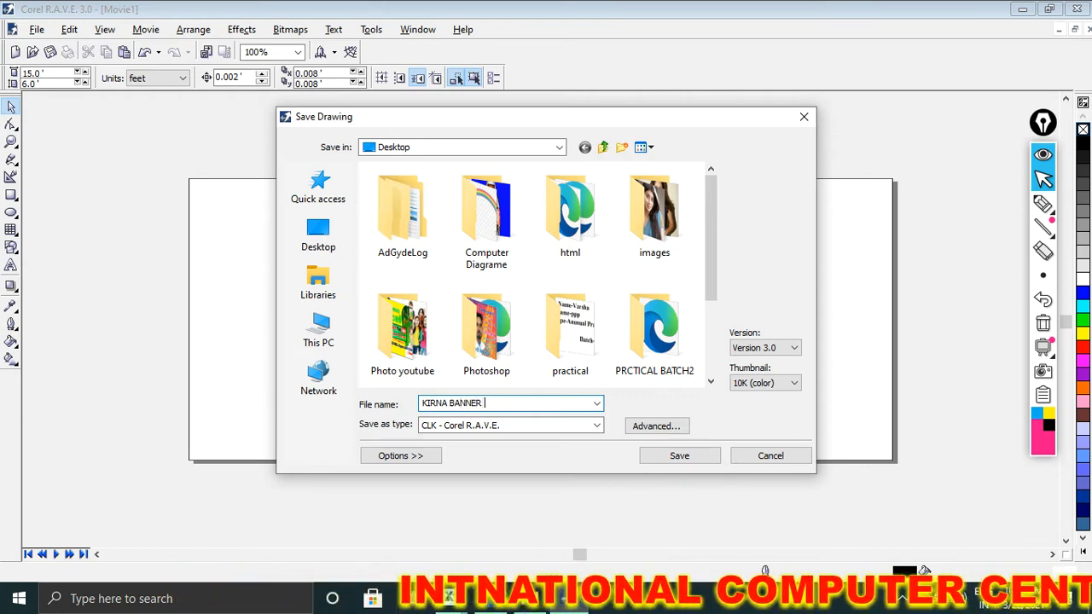
{"action": "type", "text": " ("}
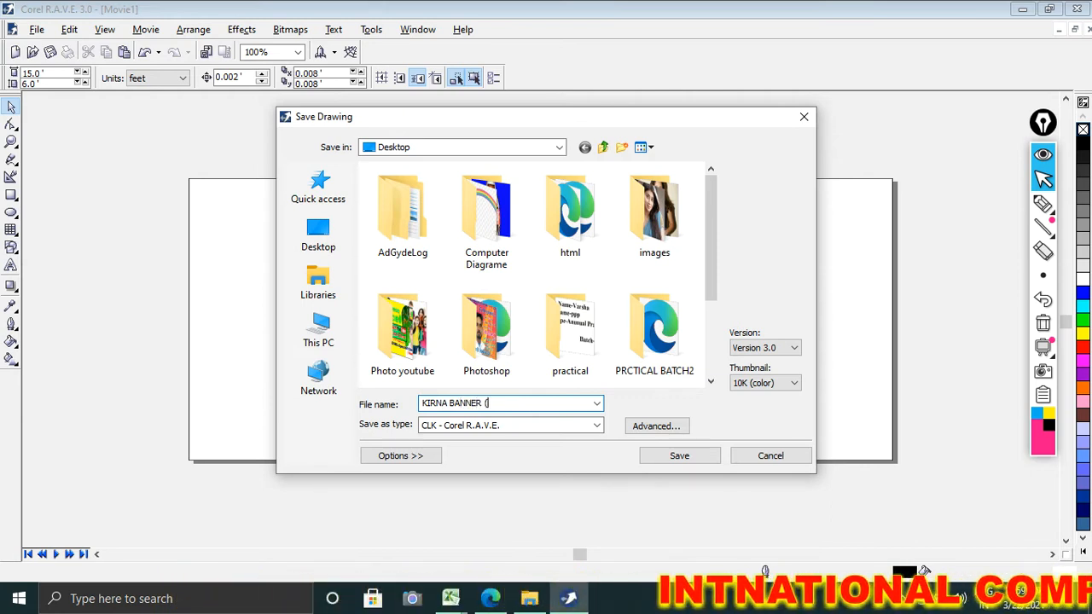
{"action": "type", "text": "15X6"}
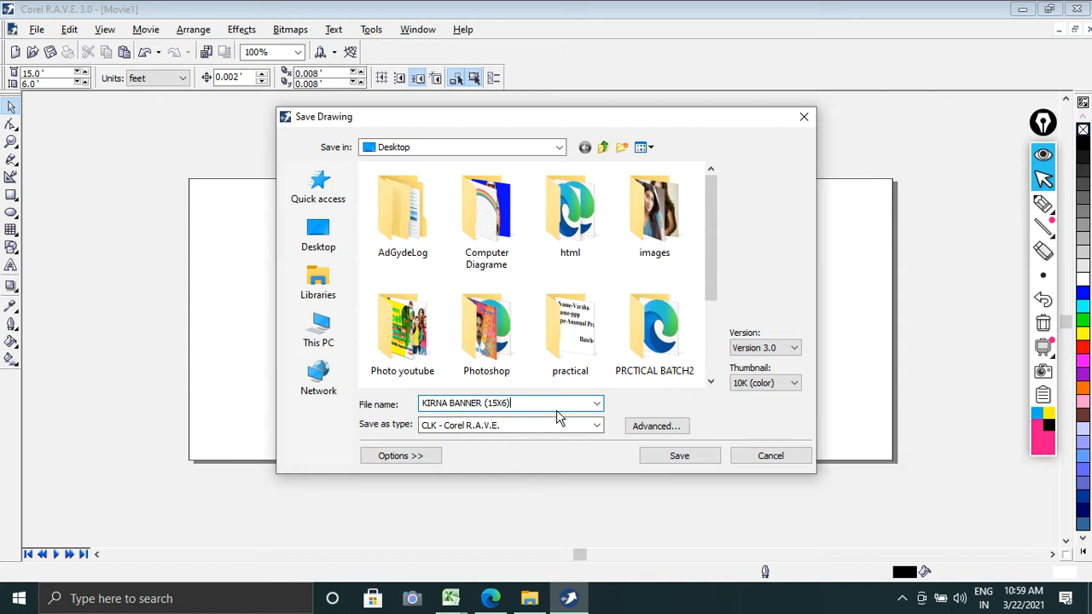
{"action": "left_click", "coordinate": [326, 252]}
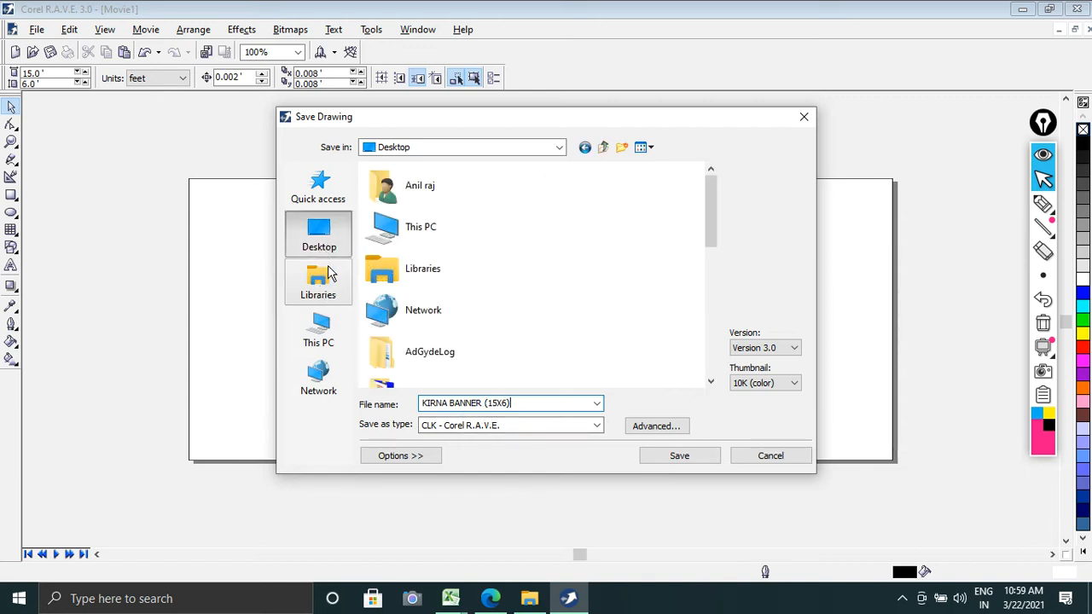
{"action": "left_click", "coordinate": [673, 455]}
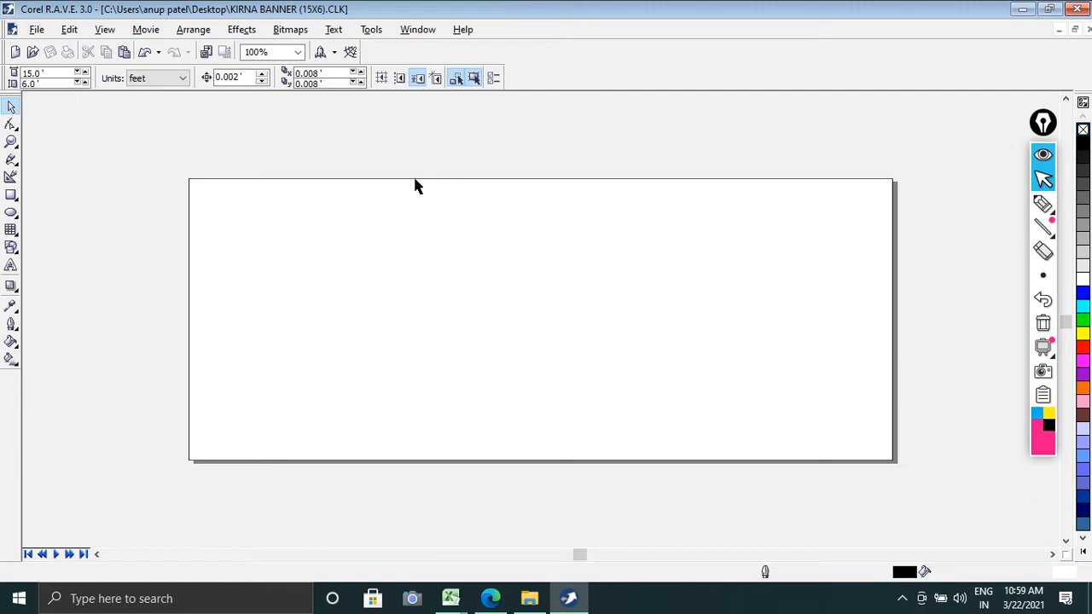
Step: Add a rectangle covering the whole page and give it a linear fountain fill running vertically from upper to lower area
{"action": "double_click", "coordinate": [11, 194]}
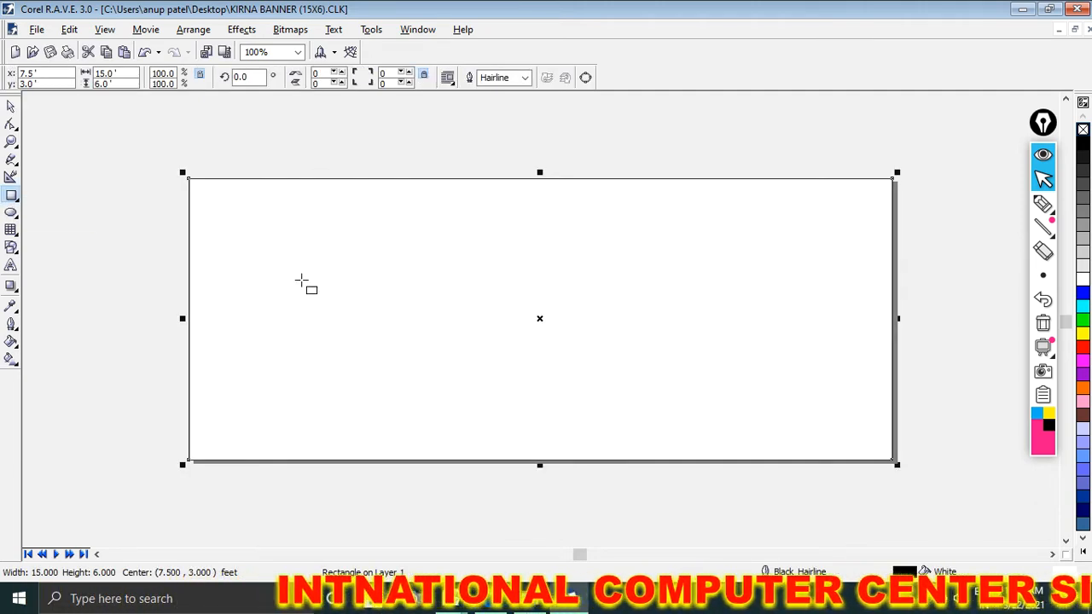
{"action": "left_click", "coordinate": [11, 358]}
{"action": "left_click", "coordinate": [38, 367]}
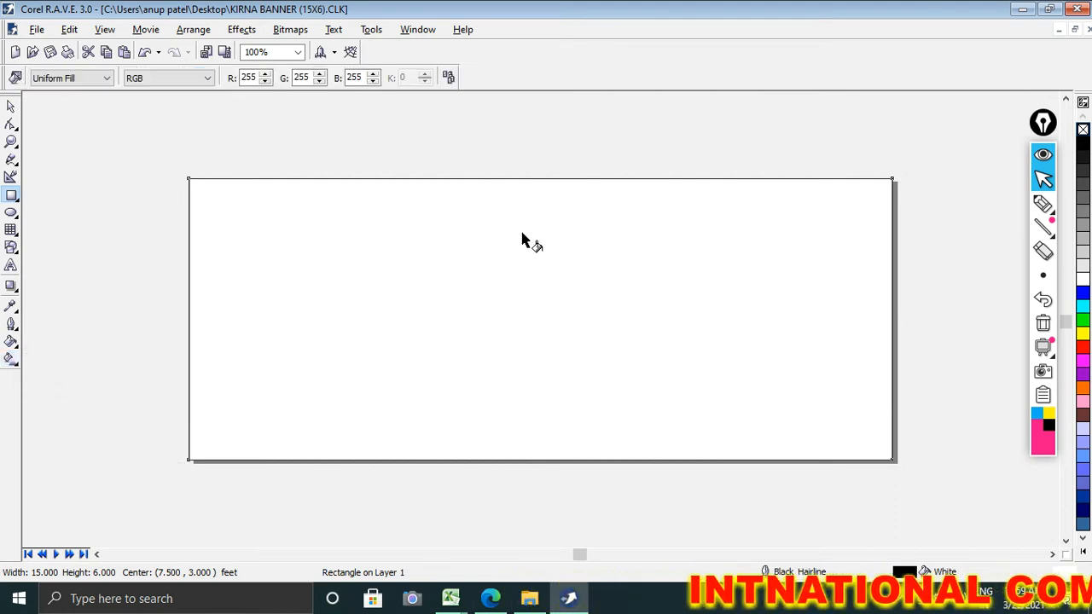
{"action": "left_click_drag", "start_coordinate": [505, 212], "coordinate": [504, 390]}
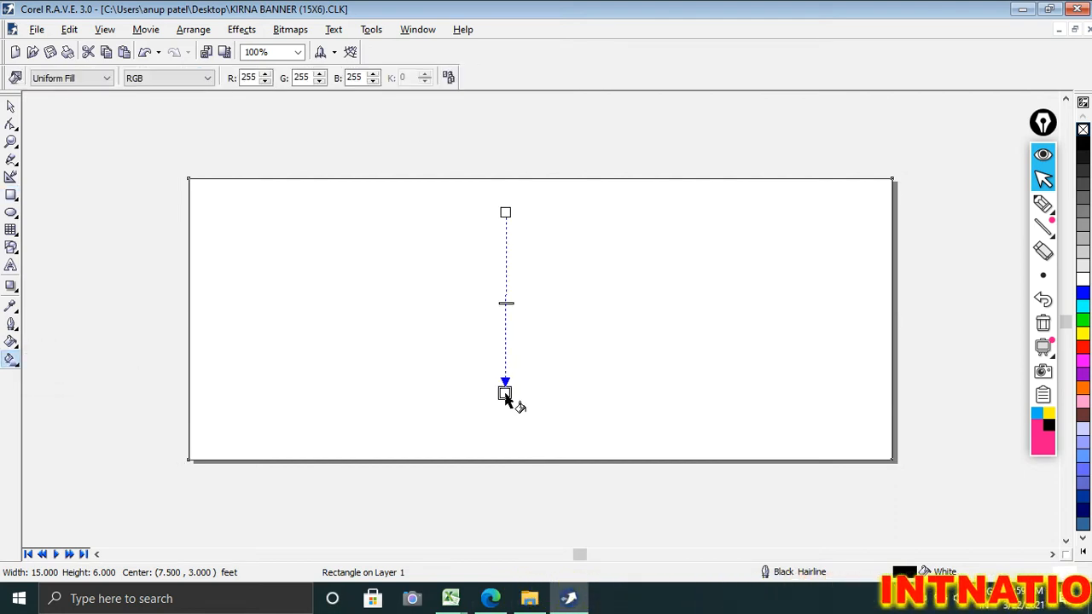
Step: Set the starting colour of the rectangle's fountain fill to yellow and deselect the rectangle
{"action": "left_click", "coordinate": [11, 359]}
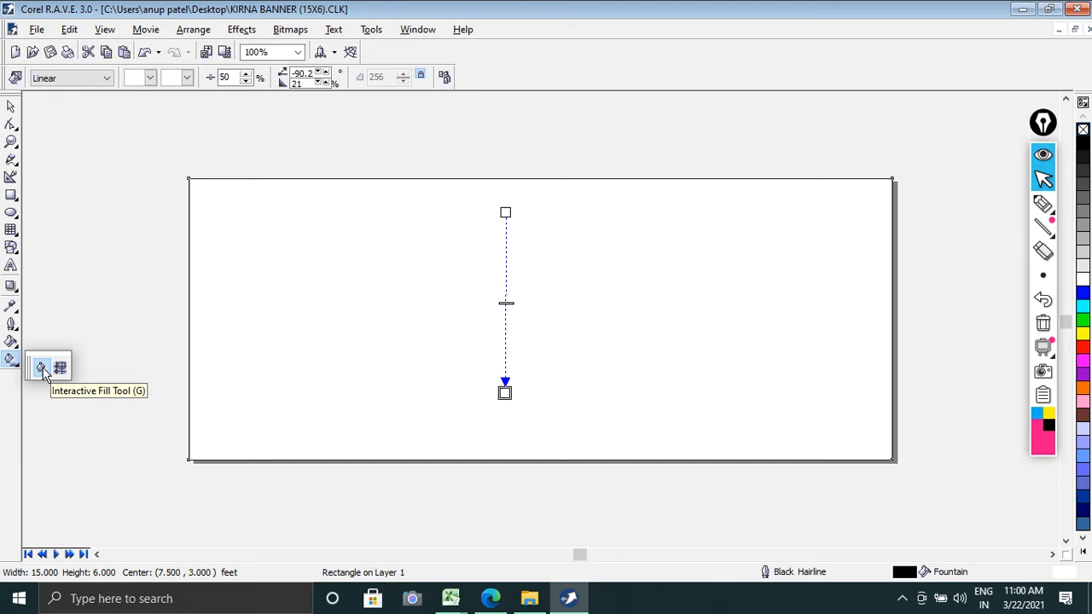
{"action": "left_click", "coordinate": [12, 215]}
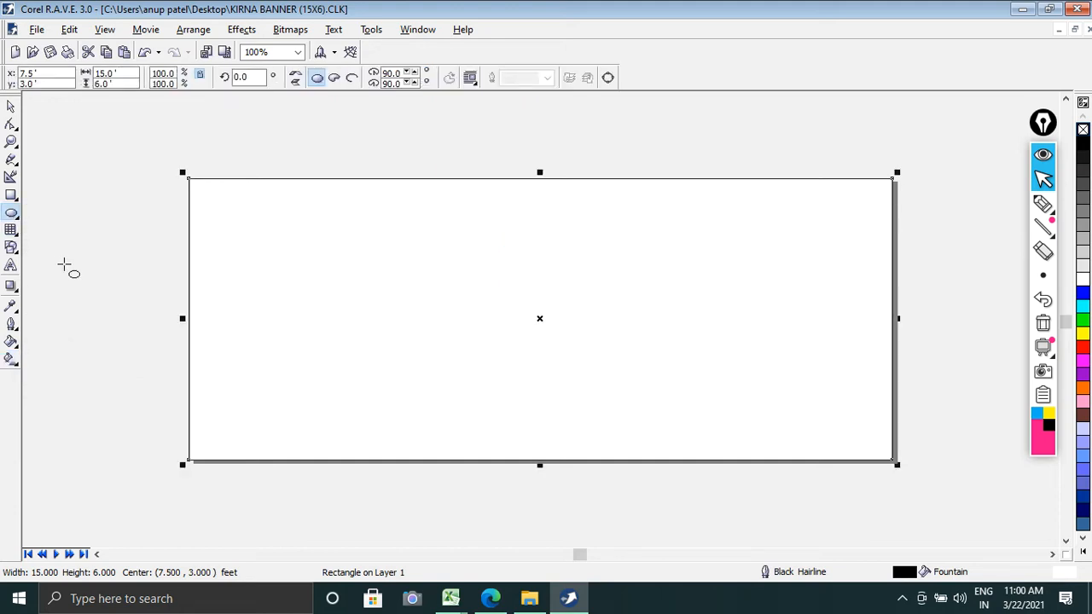
{"action": "key", "text": "g"}
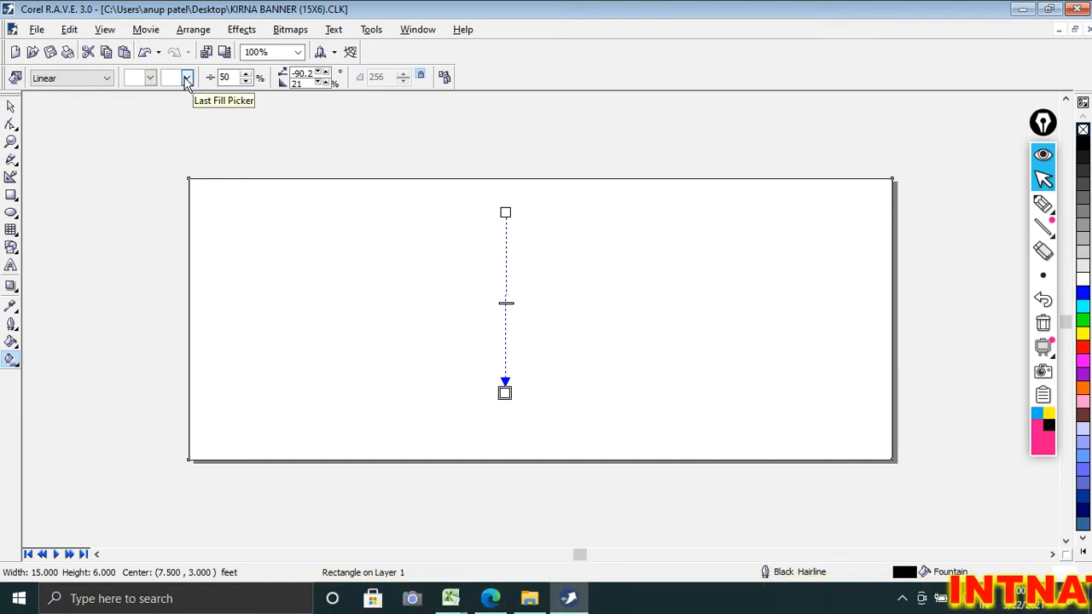
{"action": "left_click", "coordinate": [156, 78]}
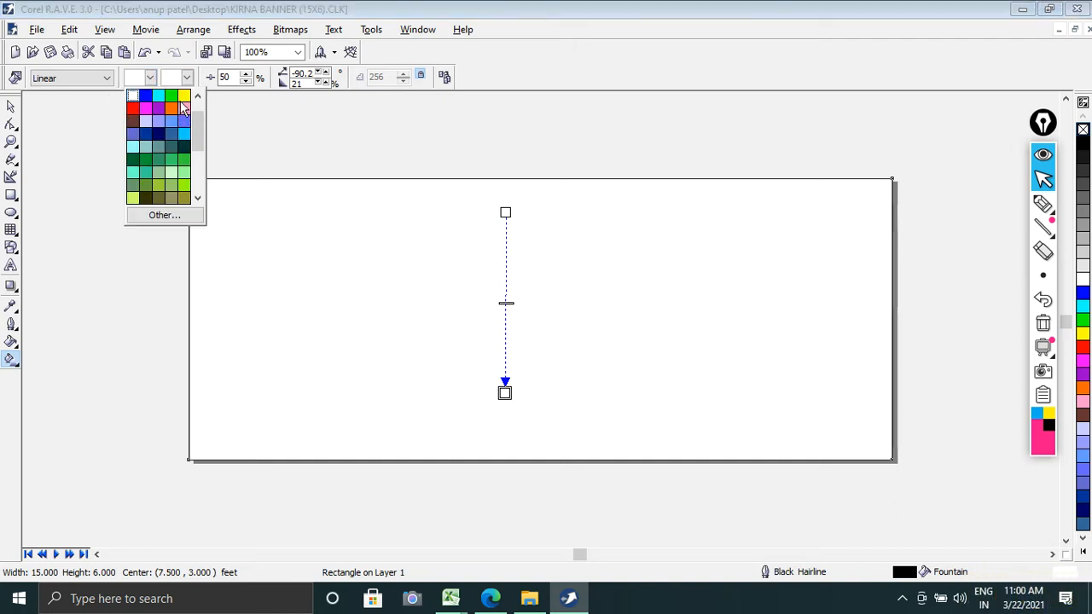
{"action": "left_click", "coordinate": [185, 104]}
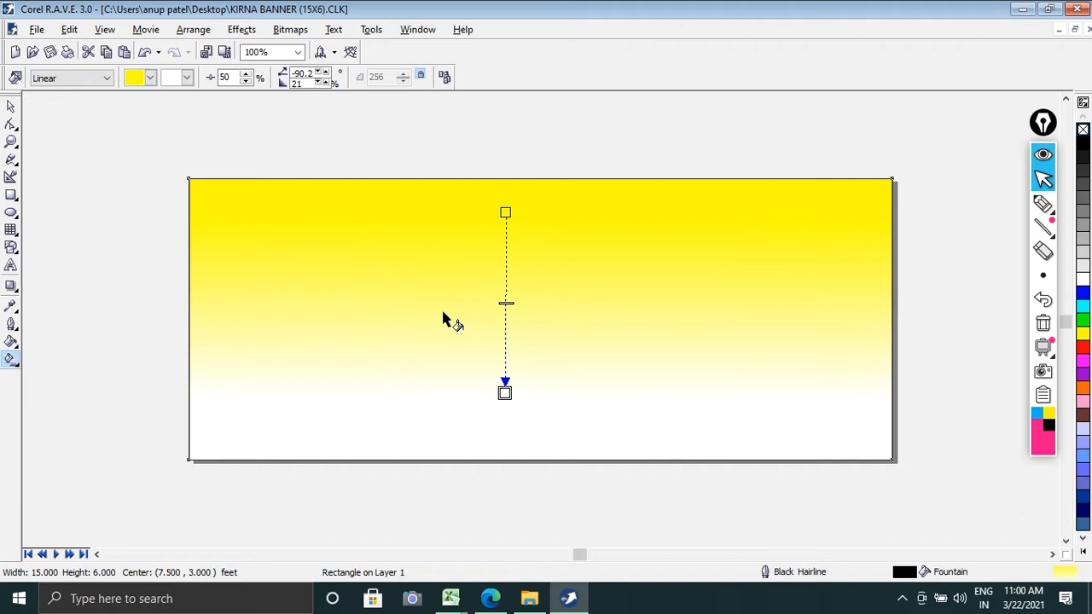
{"action": "left_click", "coordinate": [10, 106]}
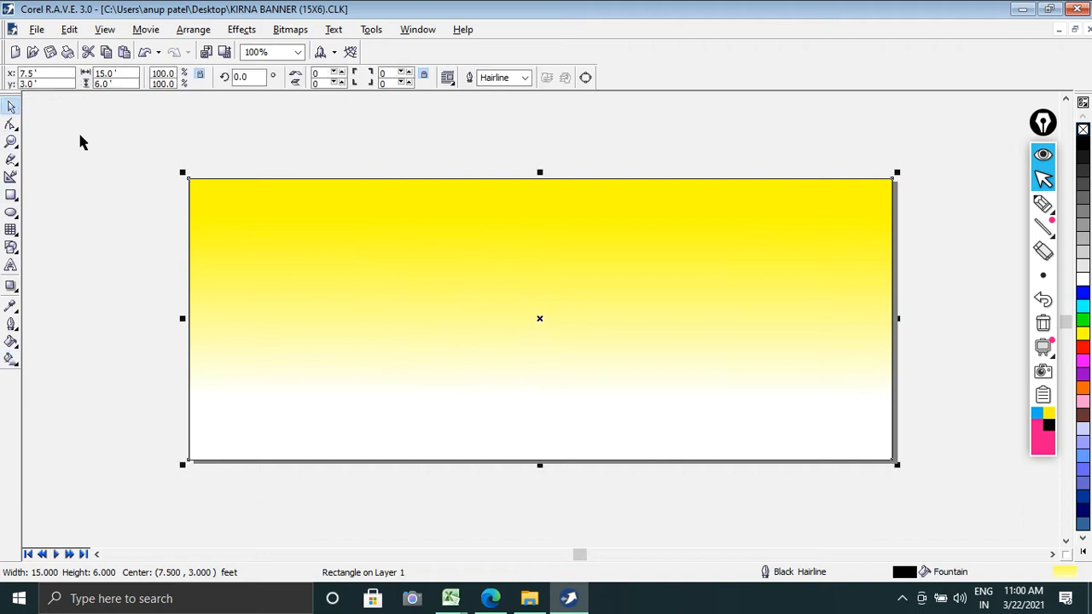
{"action": "left_click", "coordinate": [80, 140]}
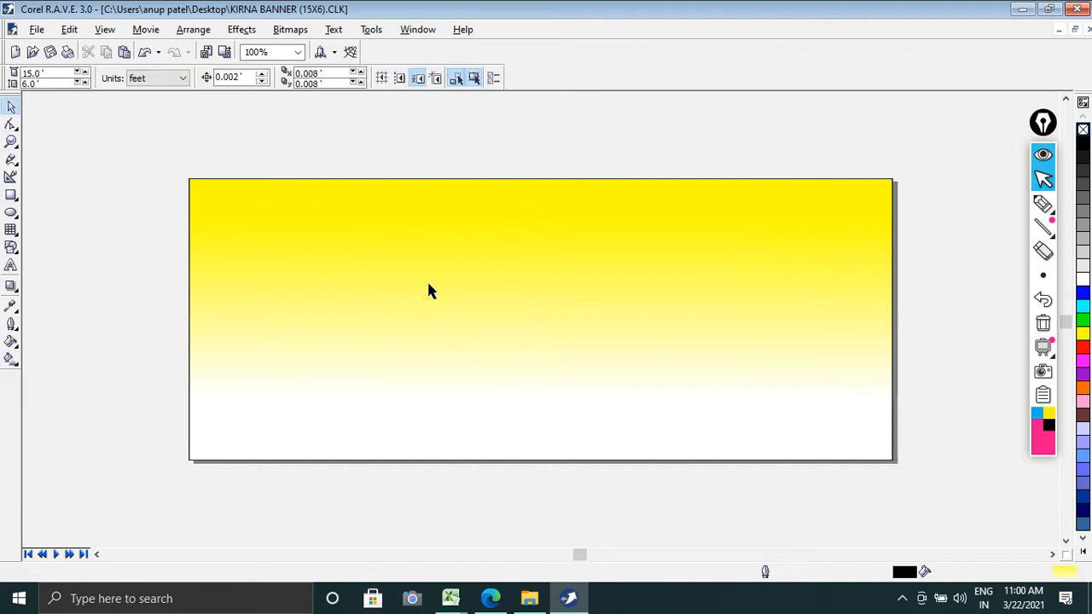
Step: Start an artistic text object near the upper-left corner of the yellow banner background
{"action": "scroll", "coordinate": [430, 288], "scroll_direction": "up", "scroll_amount": 1}
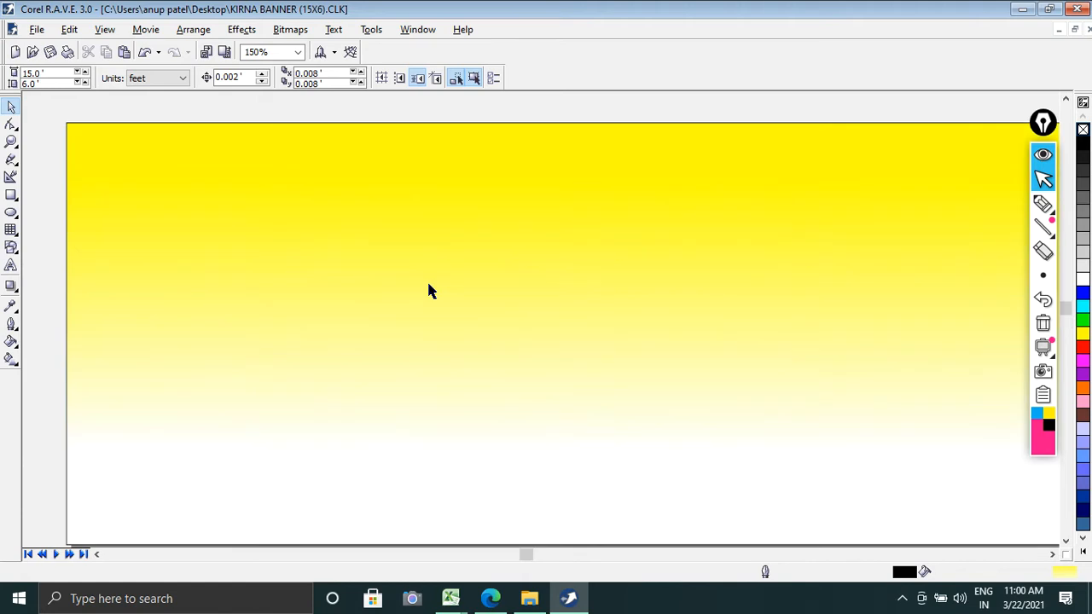
{"action": "scroll", "coordinate": [429, 290], "scroll_direction": "down", "scroll_amount": 1}
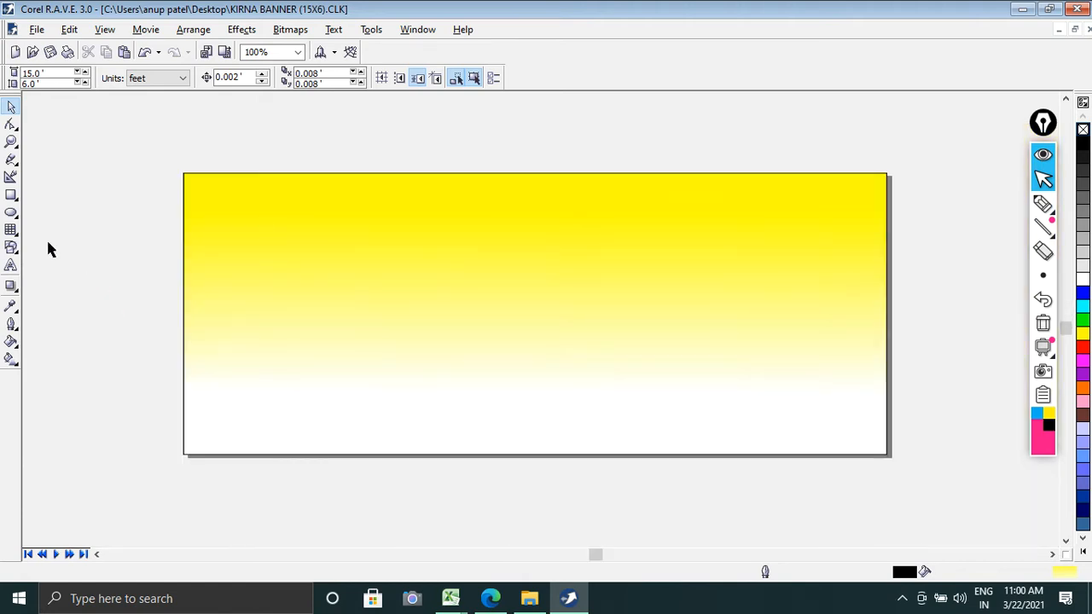
{"action": "left_click", "coordinate": [11, 266]}
{"action": "left_click", "coordinate": [263, 213]}
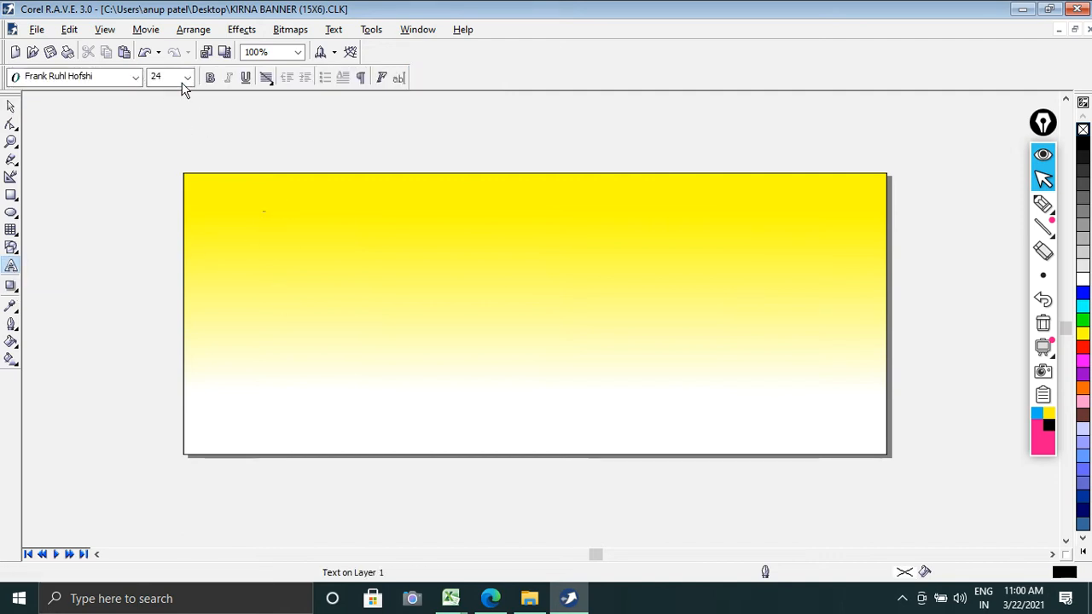
Step: Try a test character in the Kruti Dev 011 font at 48 points, and delete it
{"action": "left_click", "coordinate": [135, 77]}
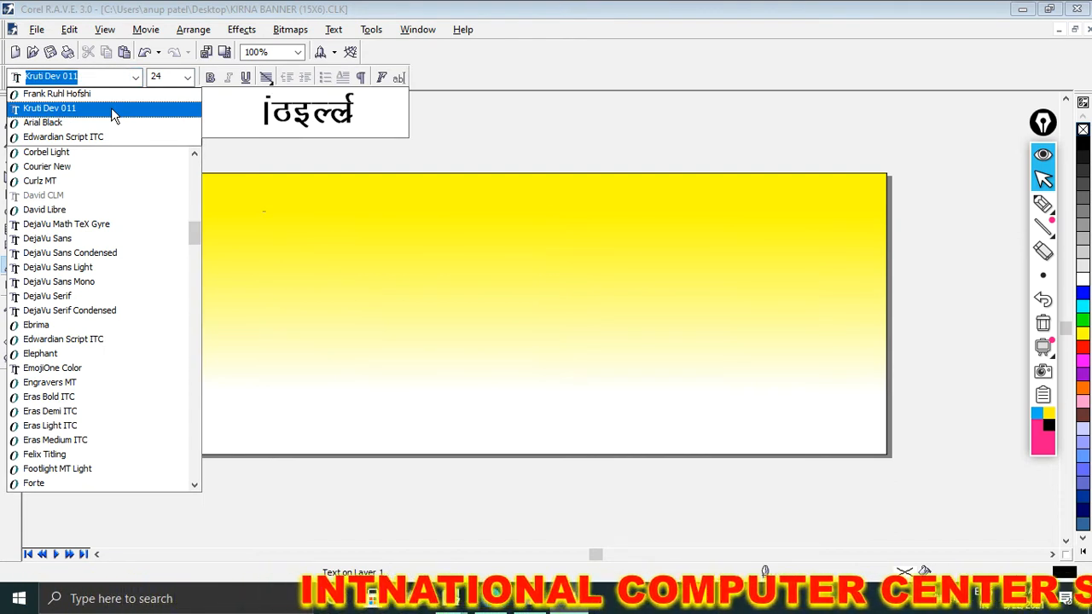
{"action": "left_click", "coordinate": [111, 107]}
{"action": "left_click", "coordinate": [187, 77]}
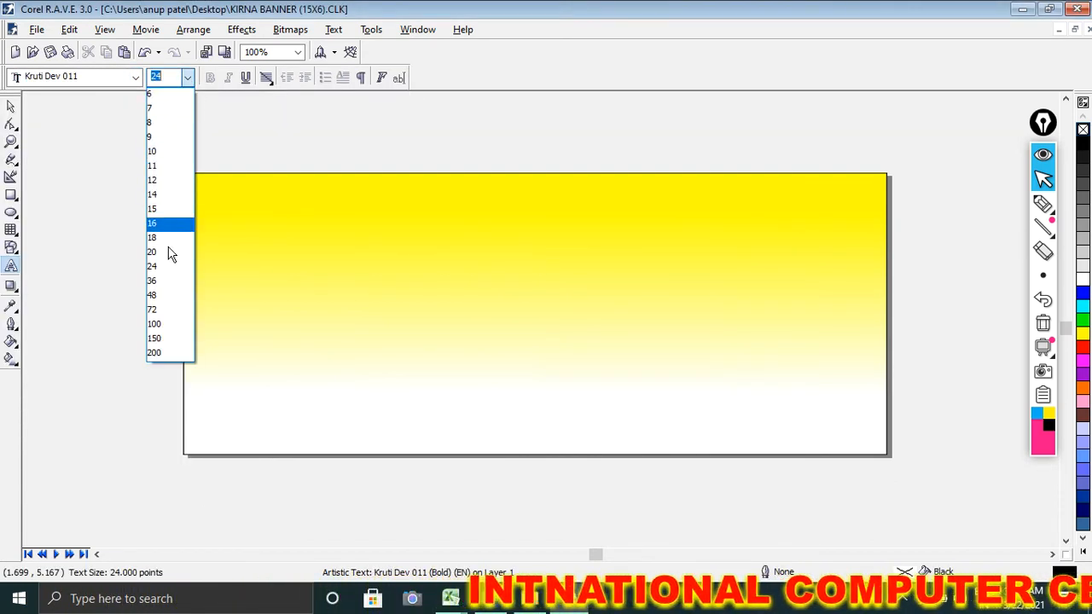
{"action": "left_click", "coordinate": [171, 296]}
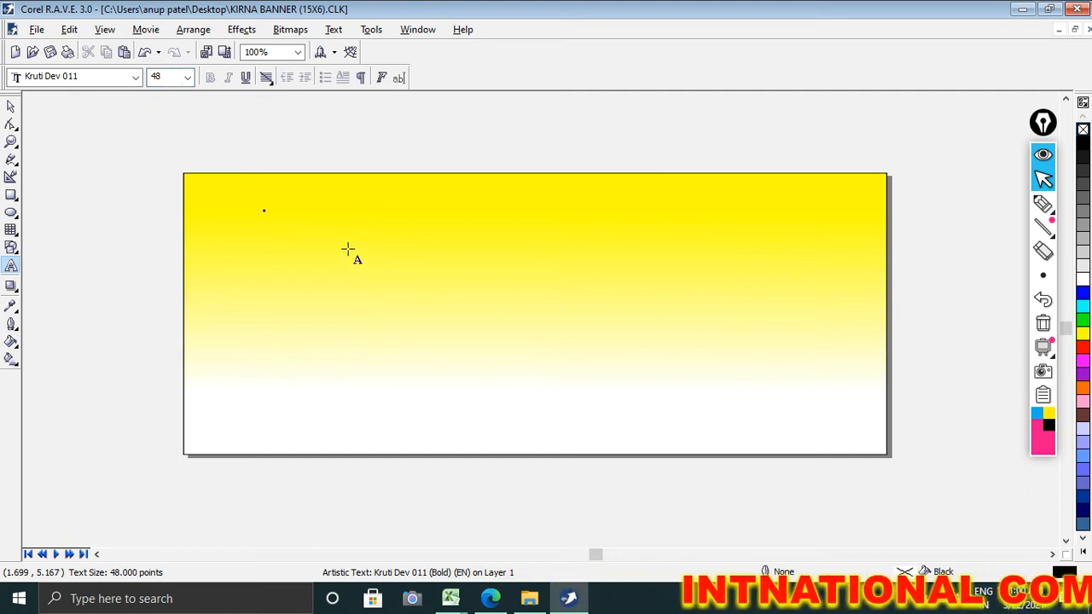
{"action": "type", "text": "f"}
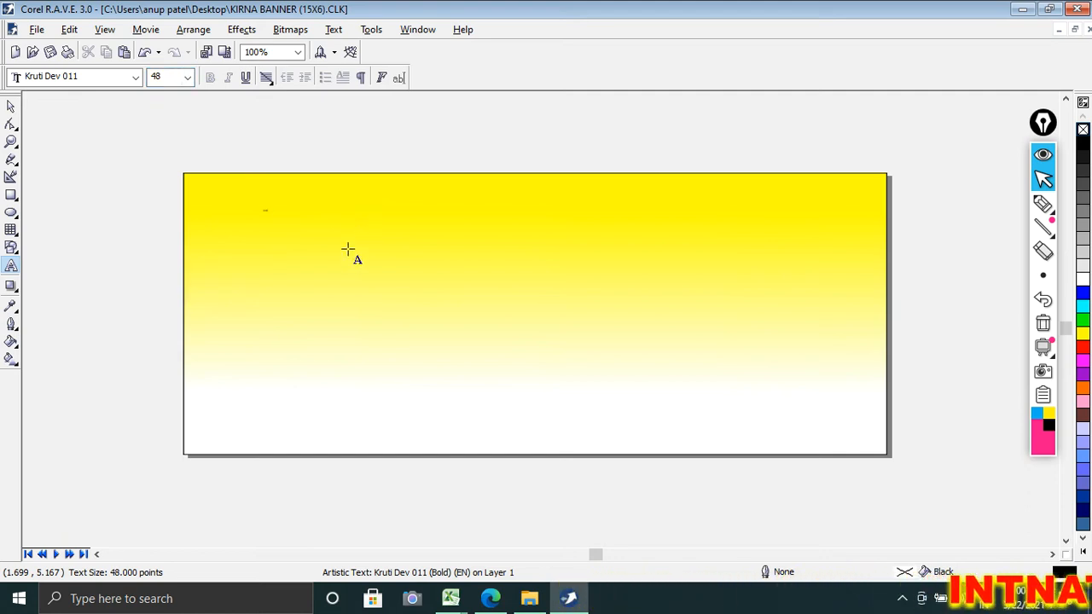
{"action": "key", "text": "BackSpace"}
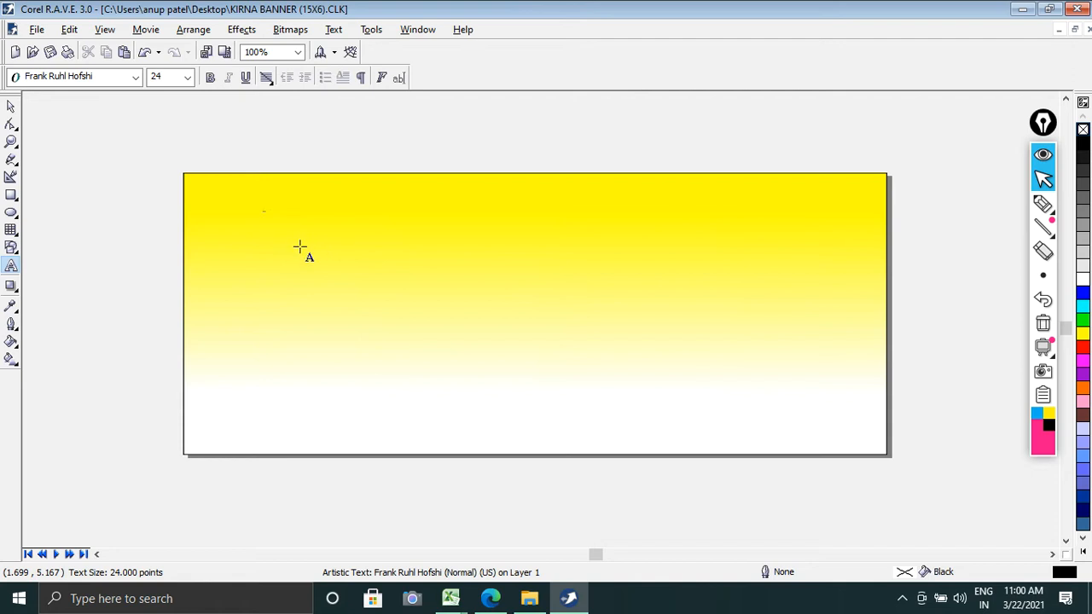
Step: Set the banner text's size to 500 points and its font to Kruti Dev 011
{"action": "scroll", "coordinate": [263, 232], "scroll_direction": "up", "scroll_amount": 3}
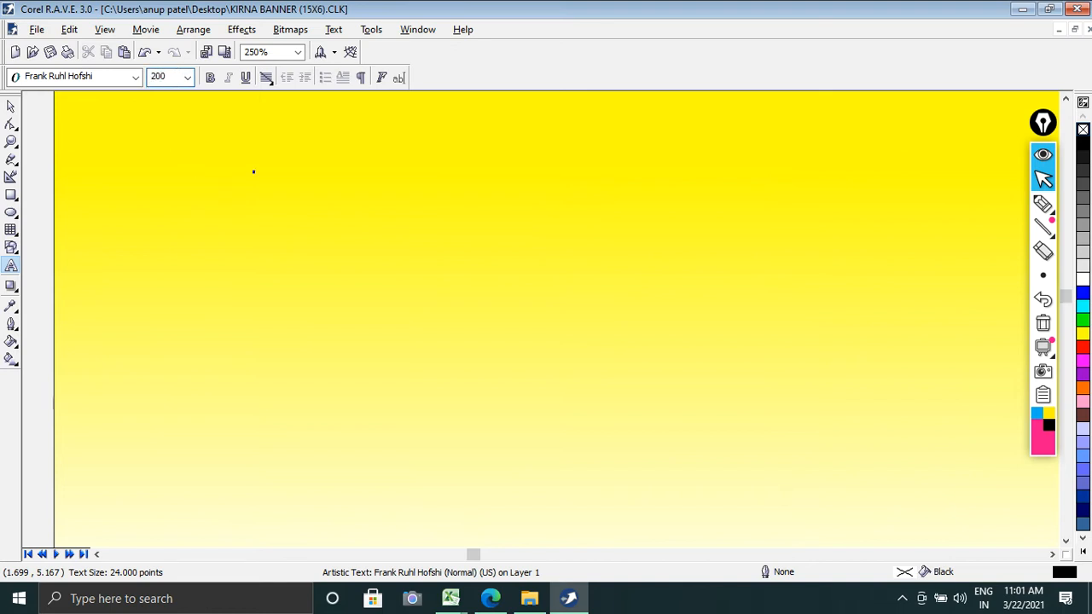
{"action": "scroll", "coordinate": [317, 215], "scroll_direction": "down", "scroll_amount": 3}
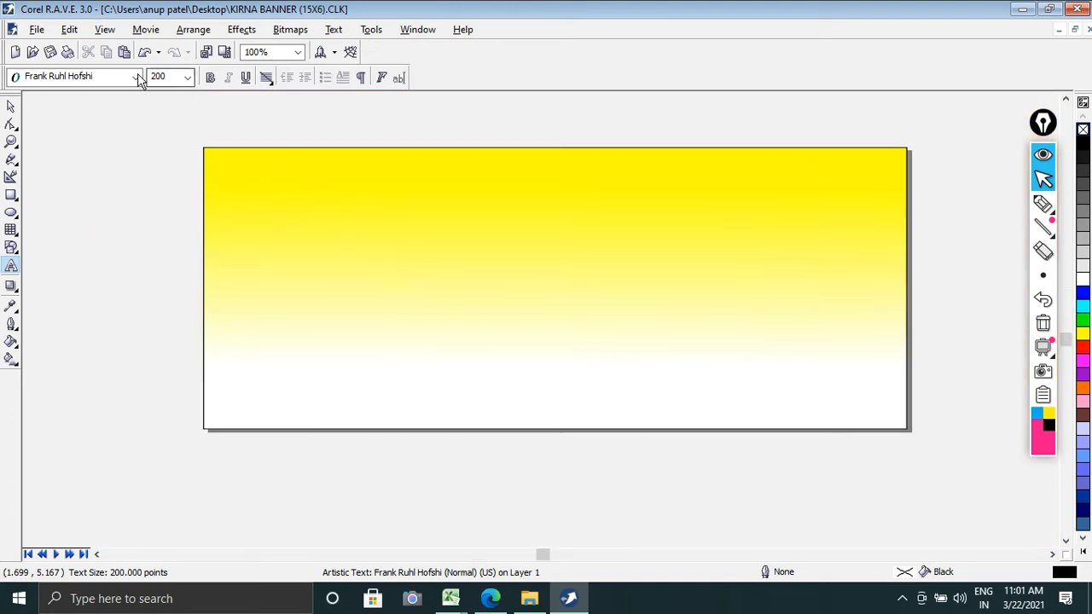
{"action": "double_click", "coordinate": [171, 76]}
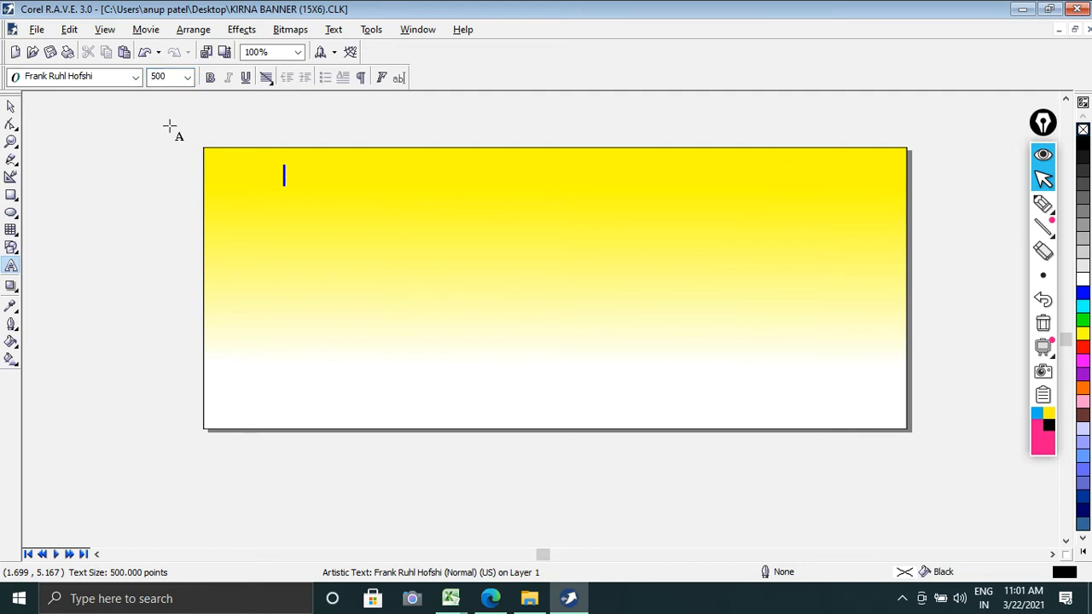
{"action": "left_click", "coordinate": [135, 77]}
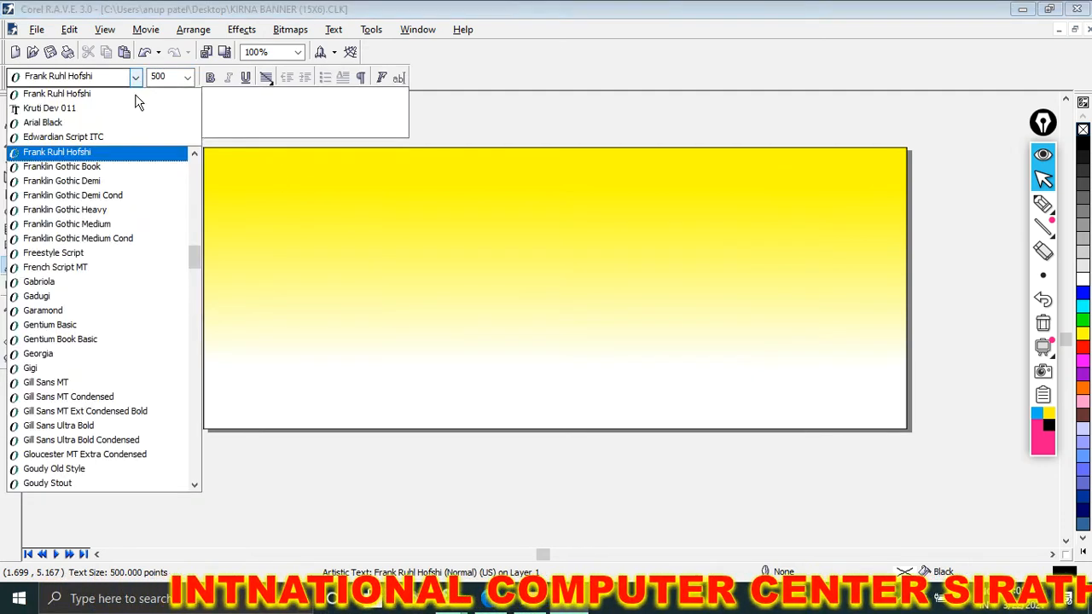
{"action": "left_click", "coordinate": [137, 107]}
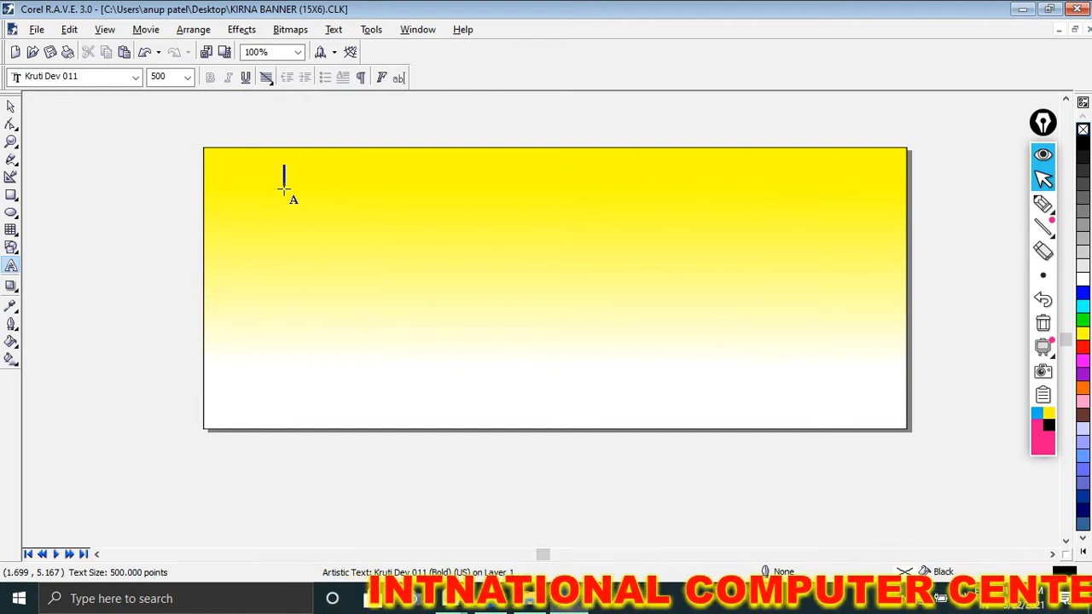
Step: Enter the Hindi store name "जी0पी0 किराना स्टोर" as the banner's heading
{"action": "type", "text": "t"}
{"action": "key", "text": "ctrl+space"}
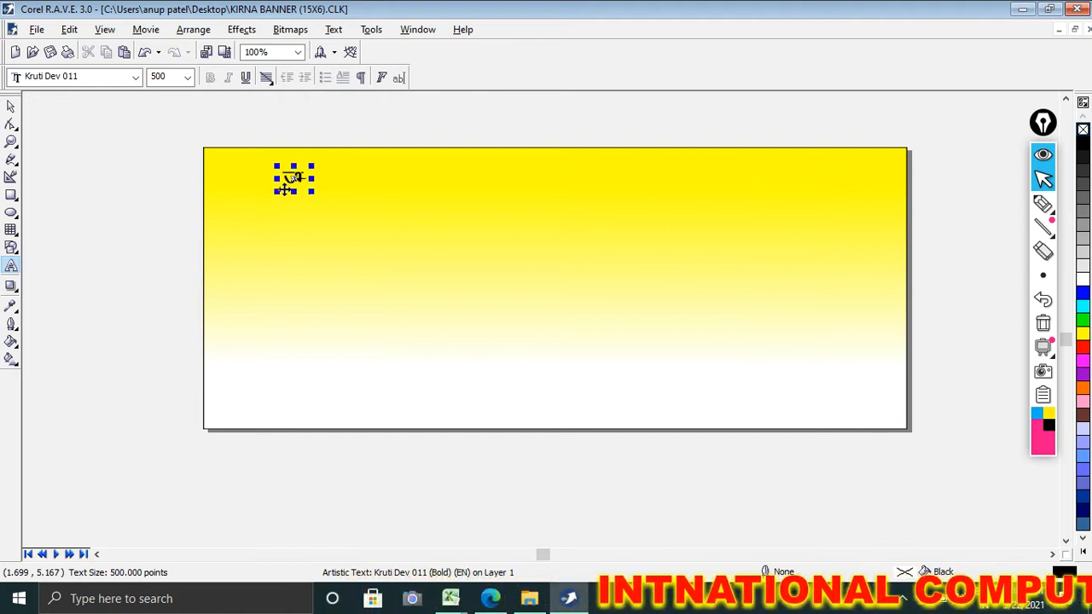
{"action": "key", "text": "BackSpace"}
{"action": "key", "text": "Caps_Lock"}
{"action": "type", "text": "t"}
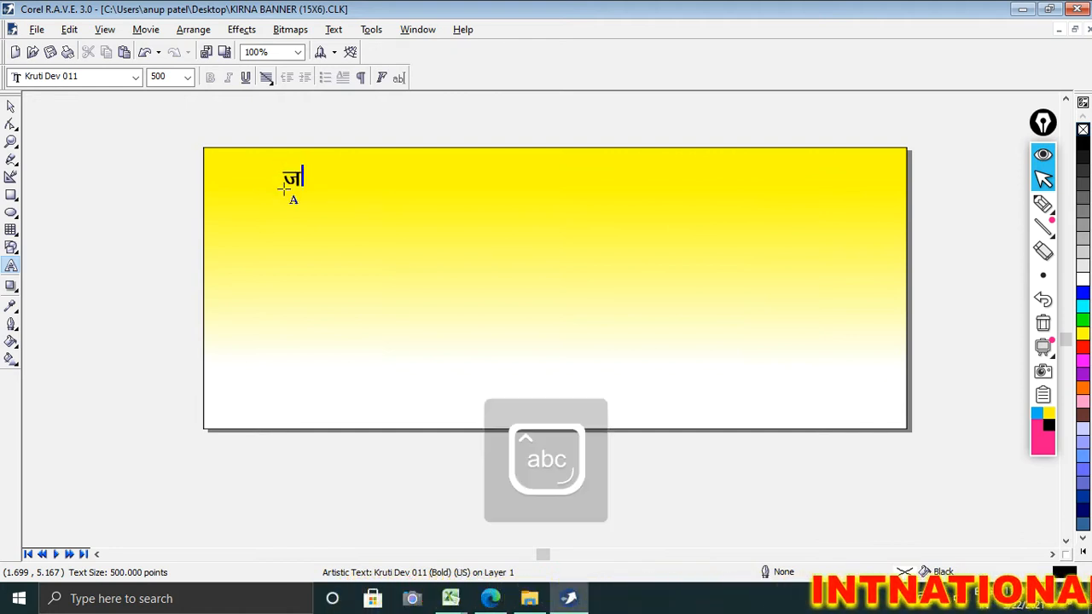
{"action": "type", "text": "h"}
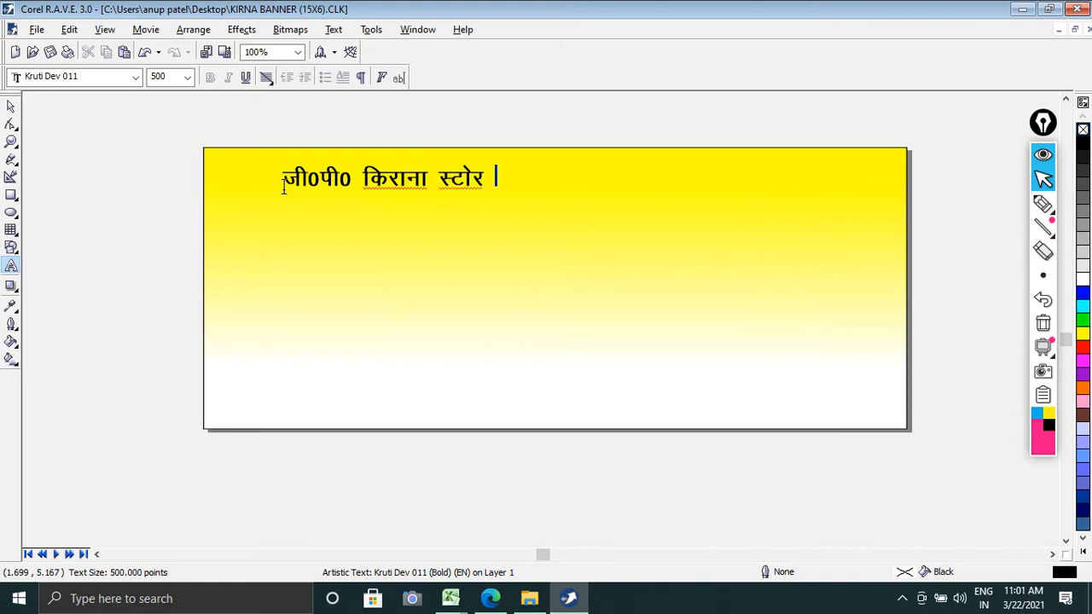
Step: Enlarge the store-name heading to about 1503 points and position it along the banner's upper edge
{"action": "left_click", "coordinate": [488, 181]}
{"action": "left_click_drag", "start_coordinate": [489, 192], "coordinate": [789, 273]}
{"action": "left_click", "coordinate": [11, 106]}
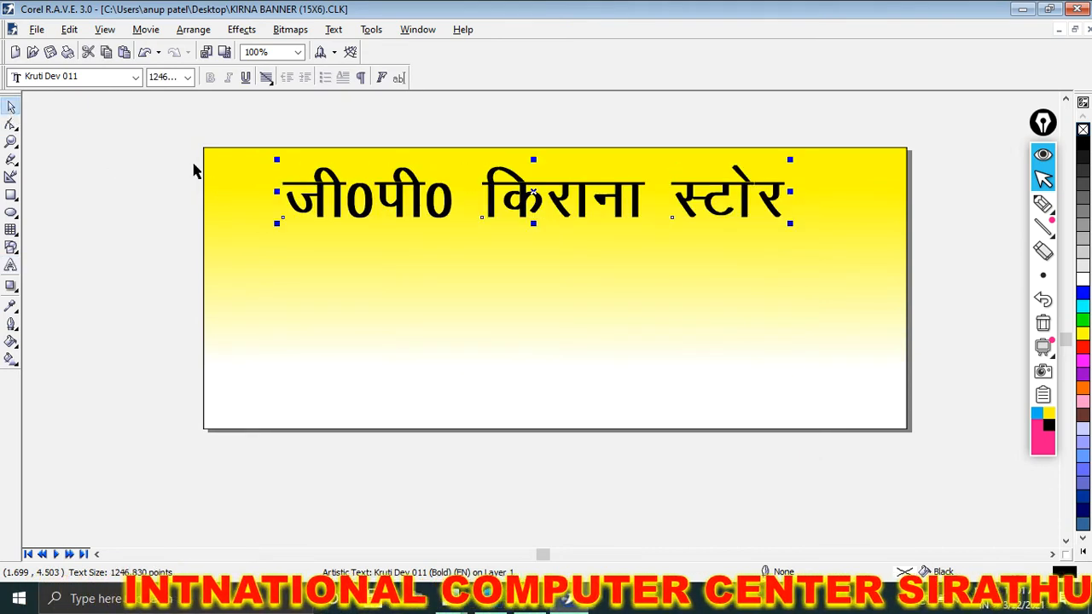
{"action": "left_click_drag", "start_coordinate": [533, 225], "coordinate": [504, 227]}
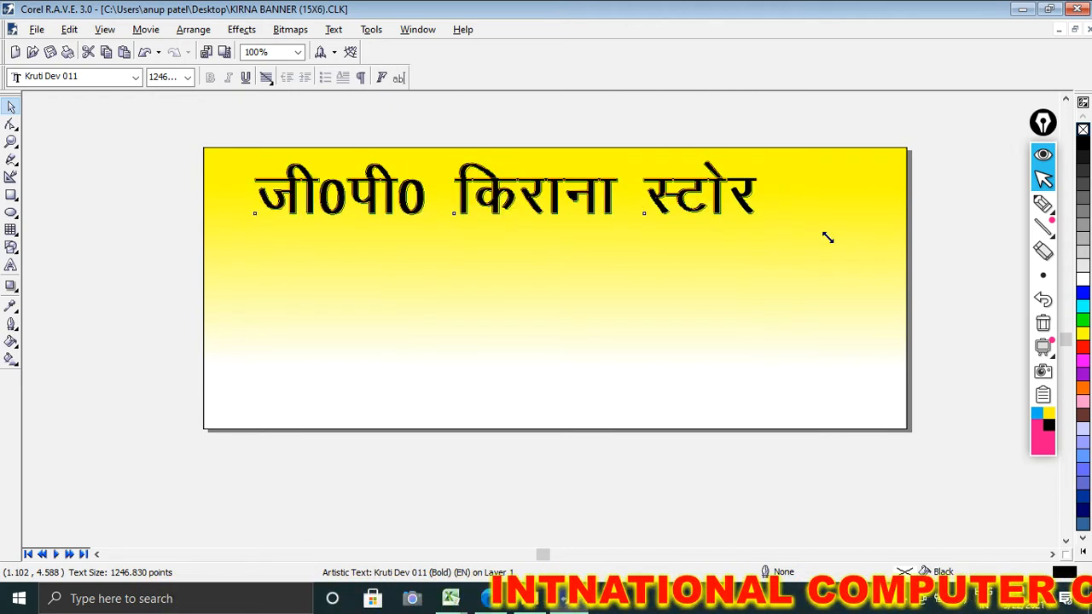
{"action": "left_click_drag", "start_coordinate": [828, 237], "coordinate": [870, 242]}
{"action": "left_click_drag", "start_coordinate": [820, 250], "coordinate": [789, 267]}
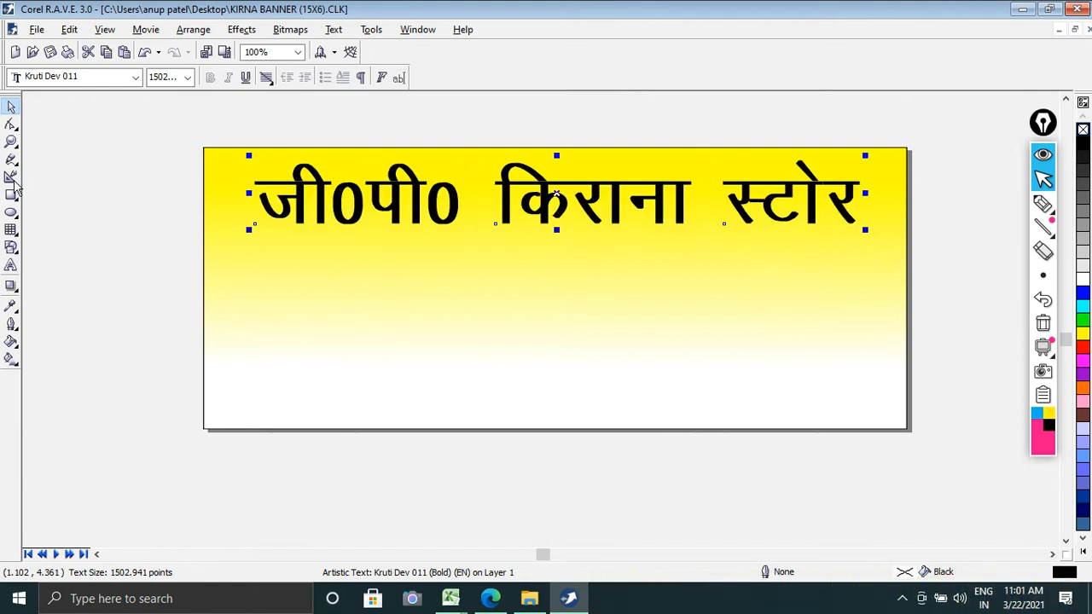
Step: Apply an envelope to the heading, pulling its upper middle node up to the banner's top edge to arch the text
{"action": "left_click", "coordinate": [11, 289]}
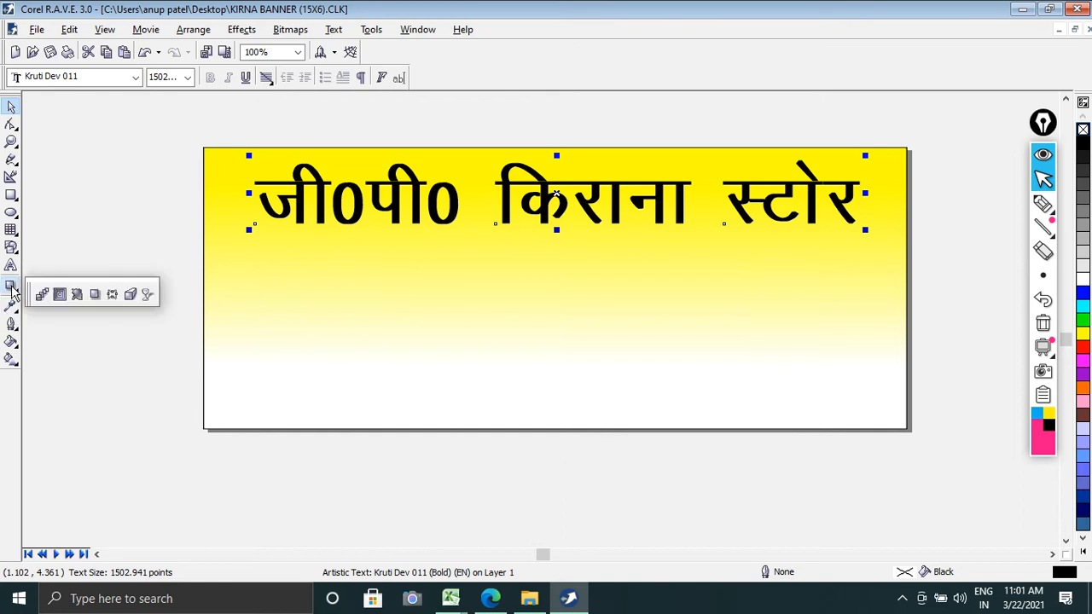
{"action": "left_click", "coordinate": [111, 294]}
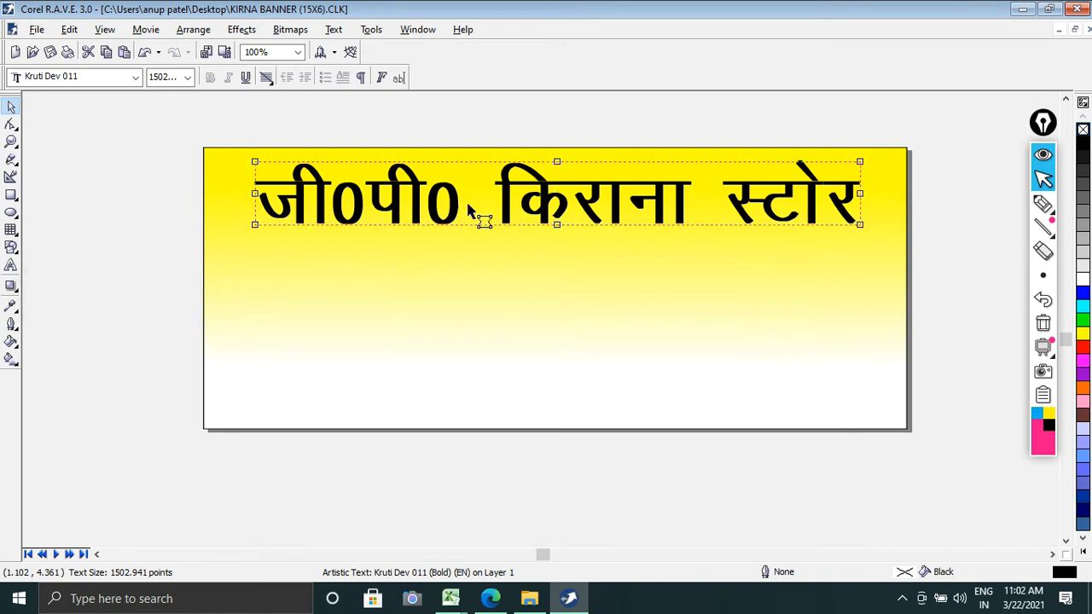
{"action": "left_click", "coordinate": [556, 163]}
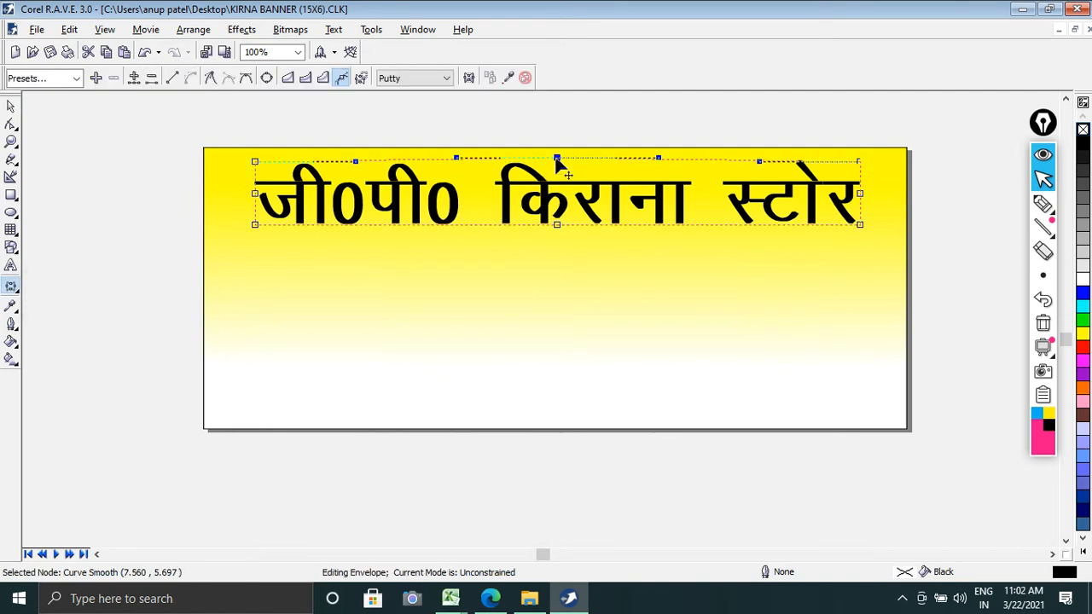
{"action": "left_click_drag", "start_coordinate": [556, 160], "coordinate": [555, 151]}
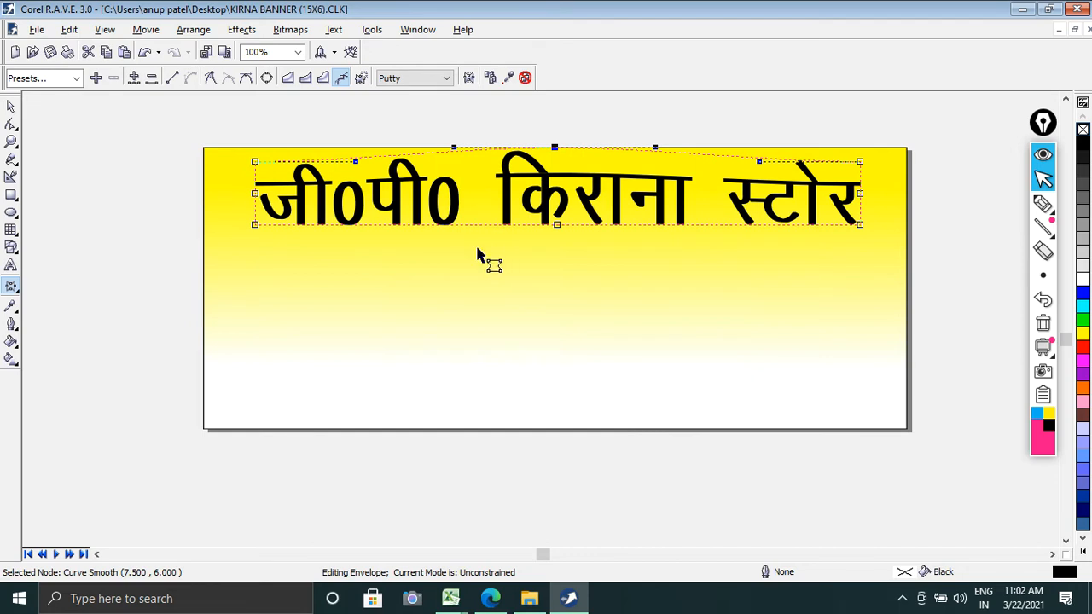
{"action": "left_click", "coordinate": [11, 107]}
{"action": "key", "text": "Escape"}
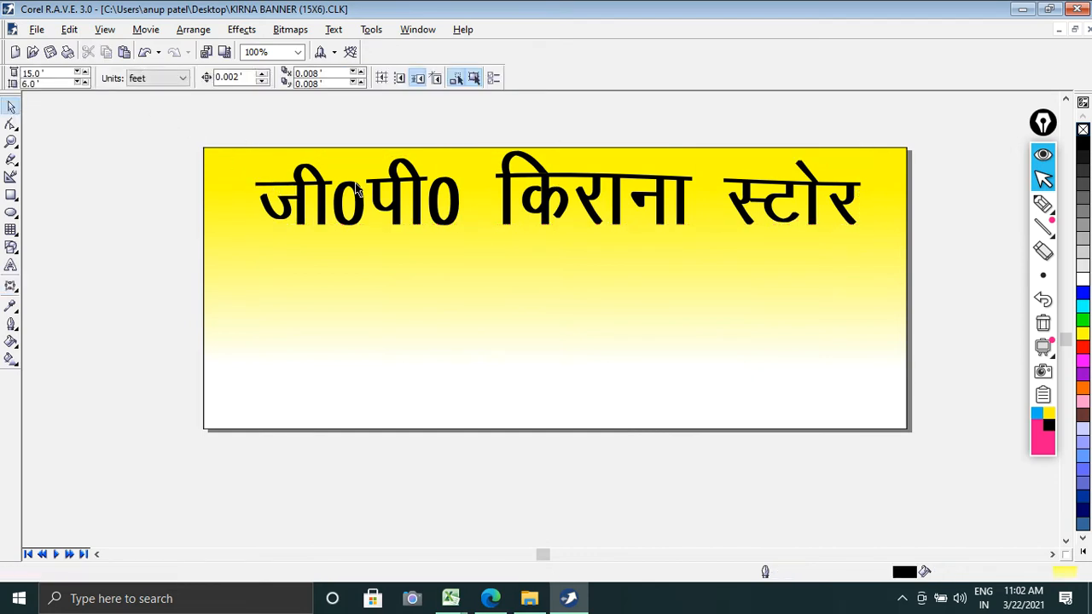
{"action": "double_click", "coordinate": [400, 196]}
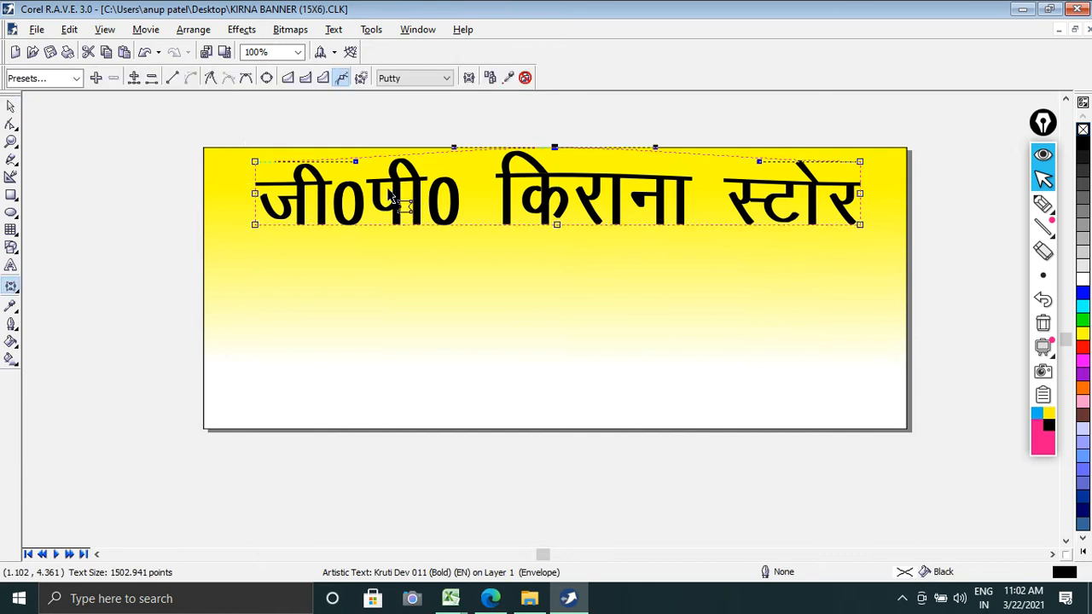
{"action": "left_click", "coordinate": [11, 107]}
{"action": "key", "text": "Escape"}
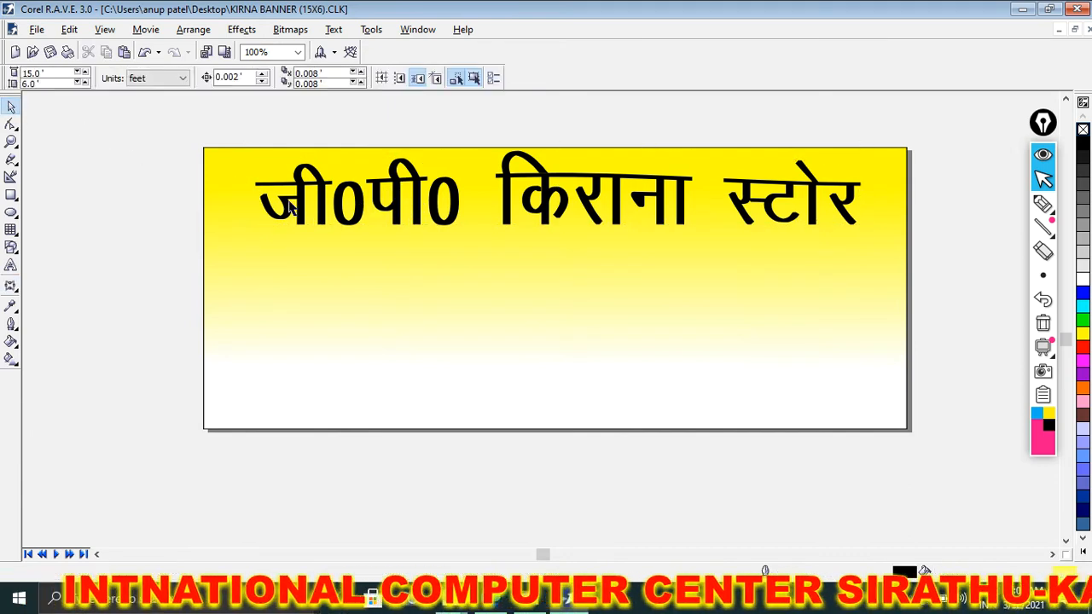
Step: Stretch the heading sideways to span nearly the banner's full width and fill it with Deep Navy Blue
{"action": "left_click", "coordinate": [341, 197]}
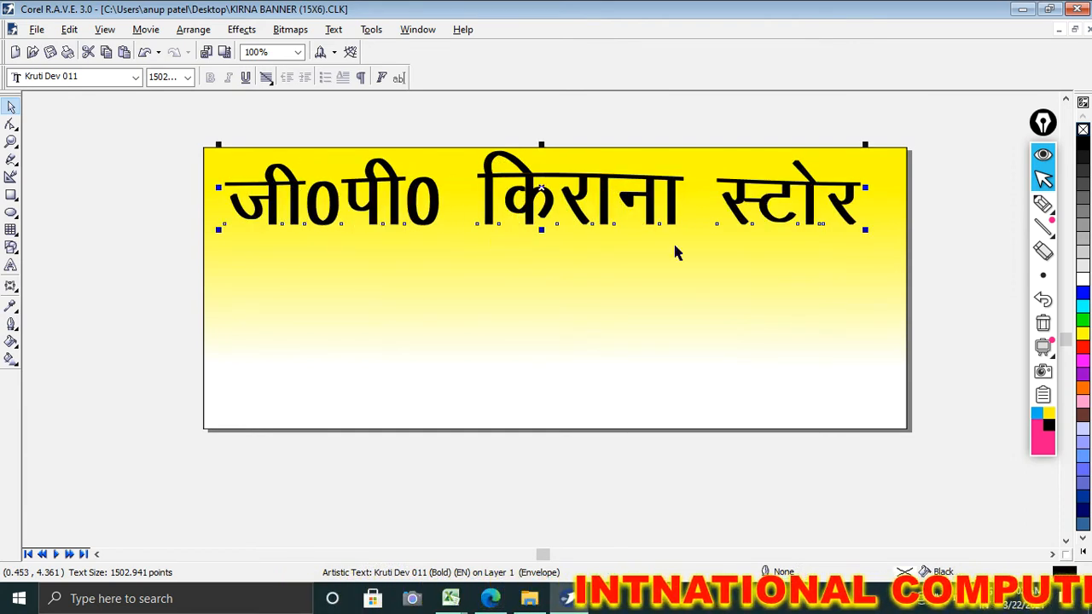
{"action": "left_click_drag", "start_coordinate": [867, 190], "coordinate": [894, 190]}
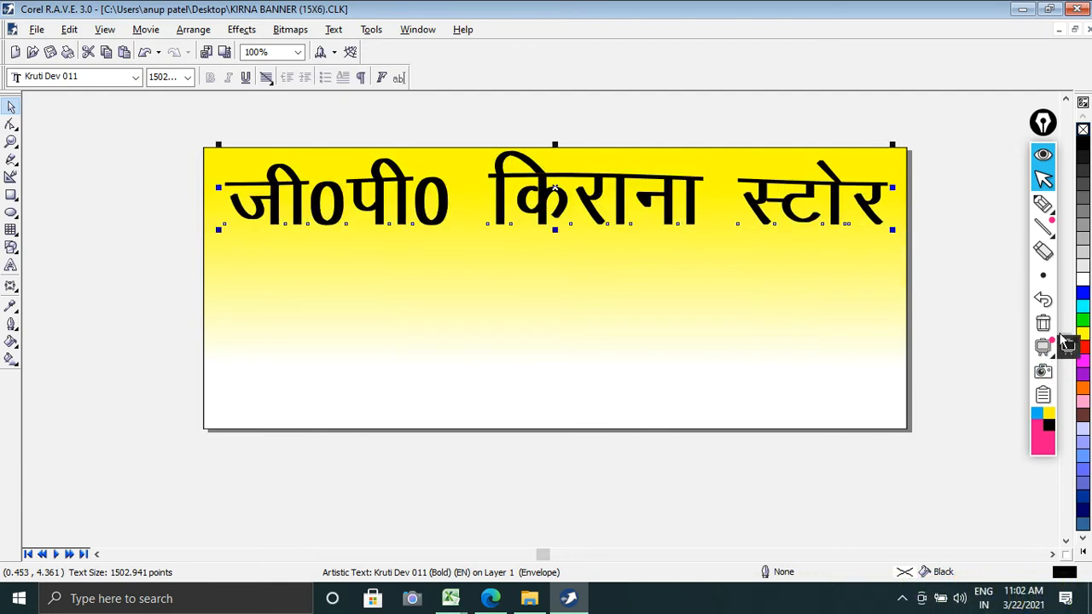
{"action": "left_click", "coordinate": [1083, 512]}
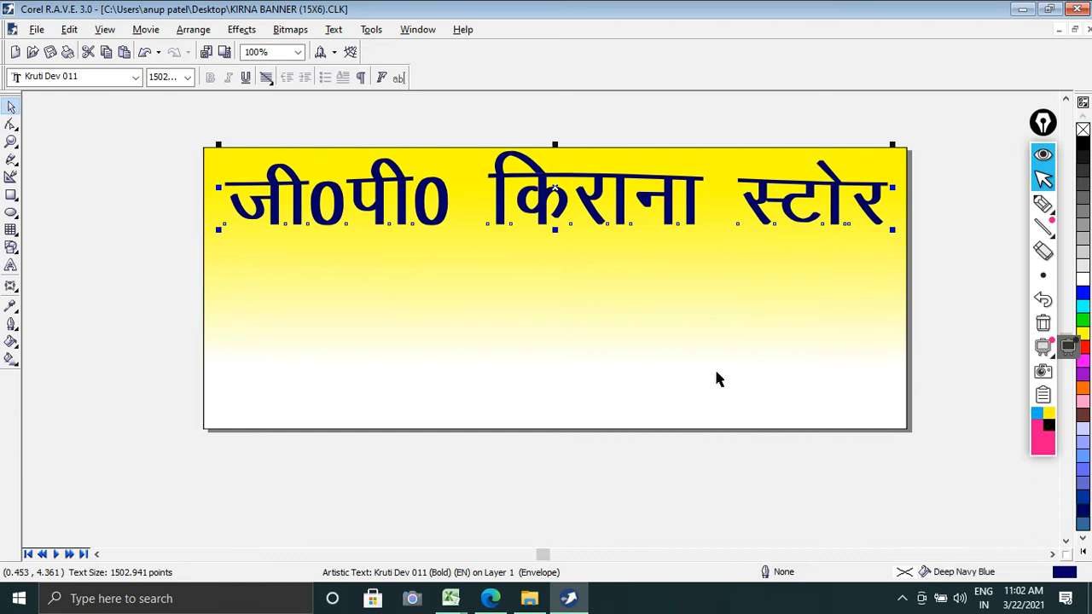
Step: Give the heading a white 5 px outline behind the fill, scaled with the image, using the third corner and line cap styles
{"action": "key", "text": "F12"}
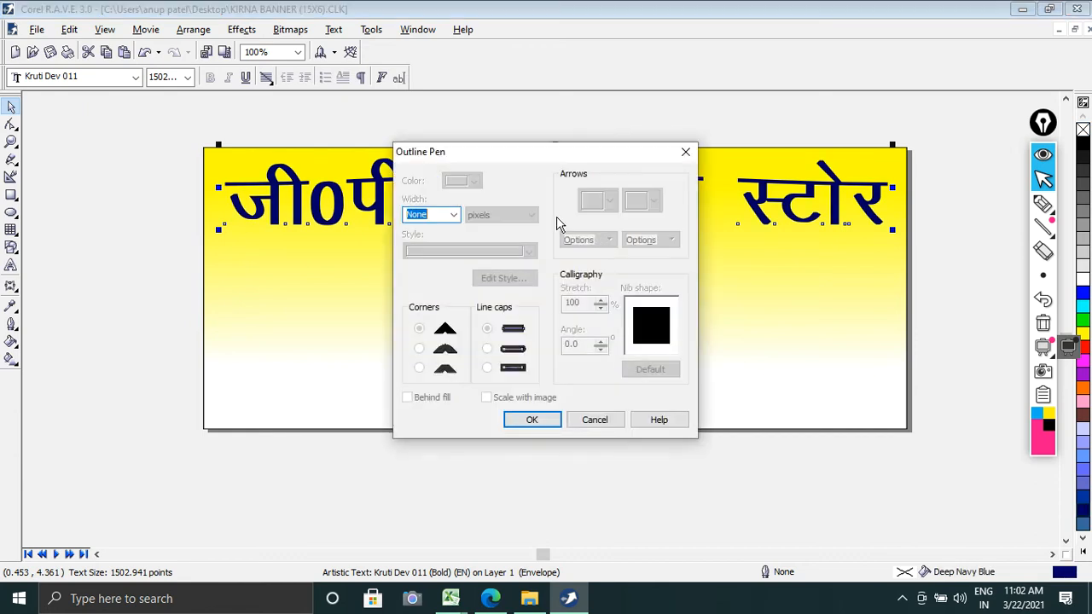
{"action": "left_click", "coordinate": [451, 215]}
{"action": "left_click", "coordinate": [446, 285]}
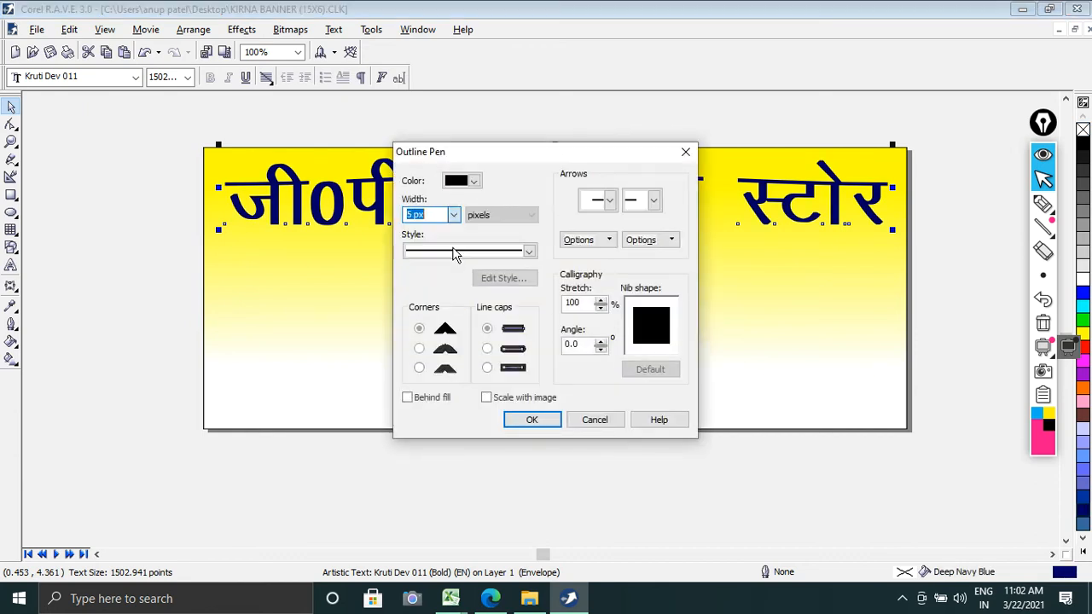
{"action": "left_click", "coordinate": [474, 183]}
{"action": "left_click", "coordinate": [501, 212]}
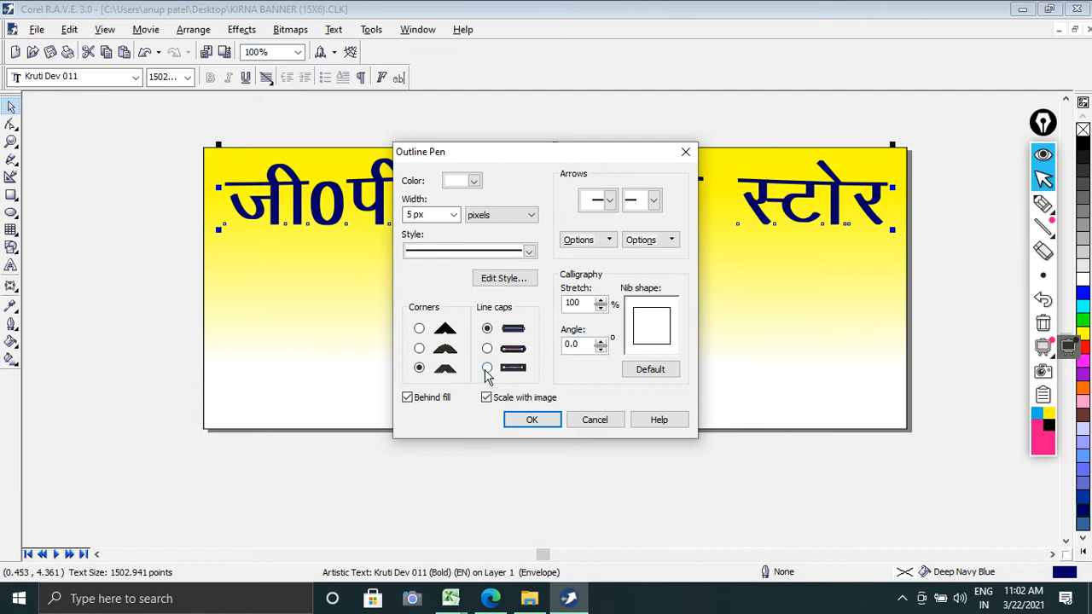
{"action": "left_click", "coordinate": [532, 420]}
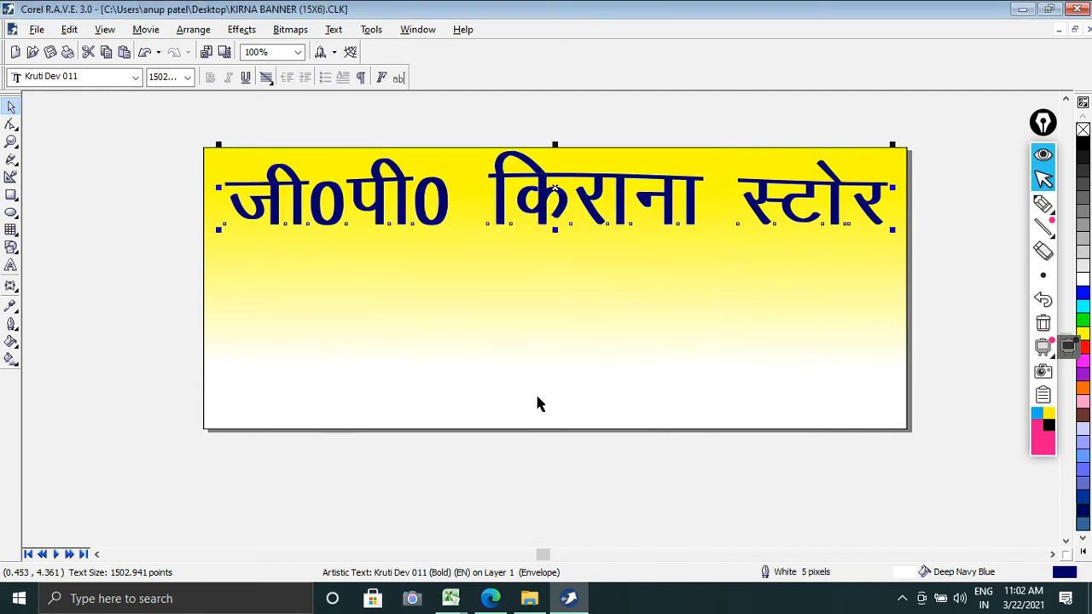
Step: Try outline widths of 32, 50 and 100 pixels on the heading
{"action": "key", "text": "F12"}
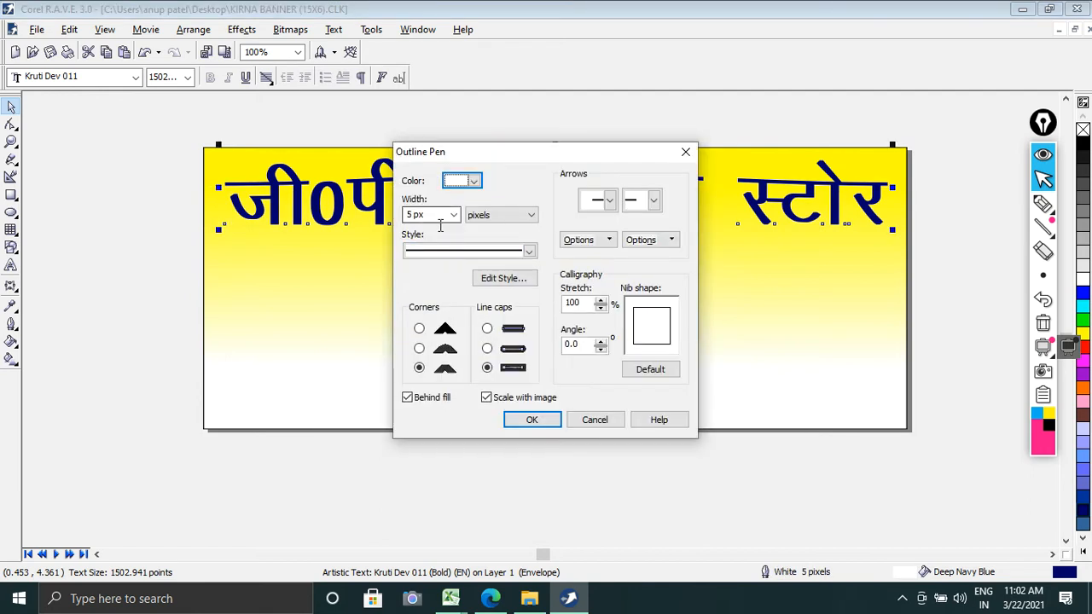
{"action": "left_click", "coordinate": [453, 215]}
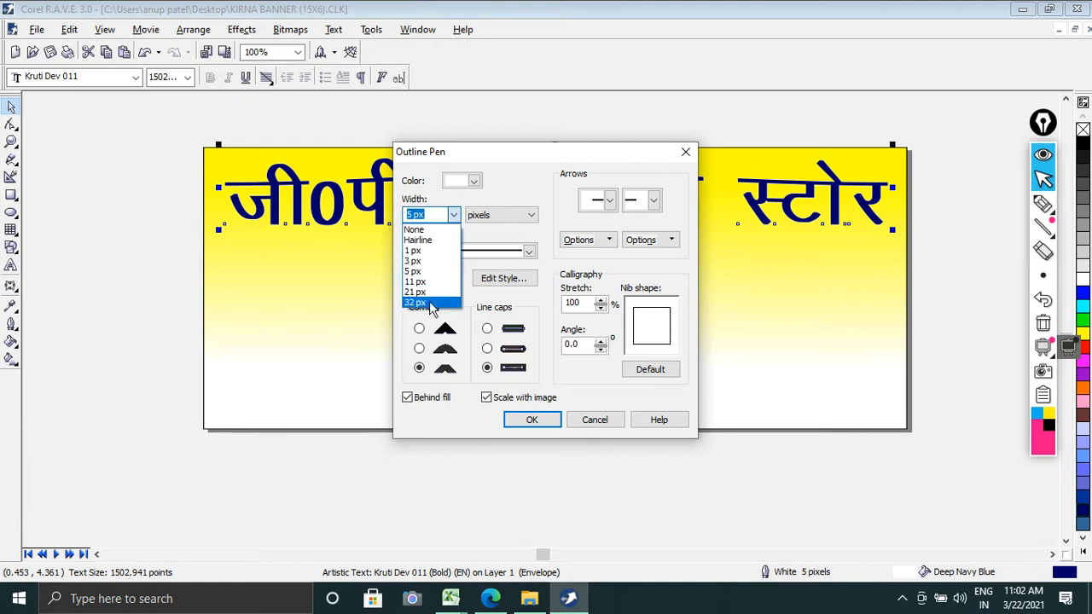
{"action": "left_click", "coordinate": [435, 309]}
{"action": "left_click", "coordinate": [531, 420]}
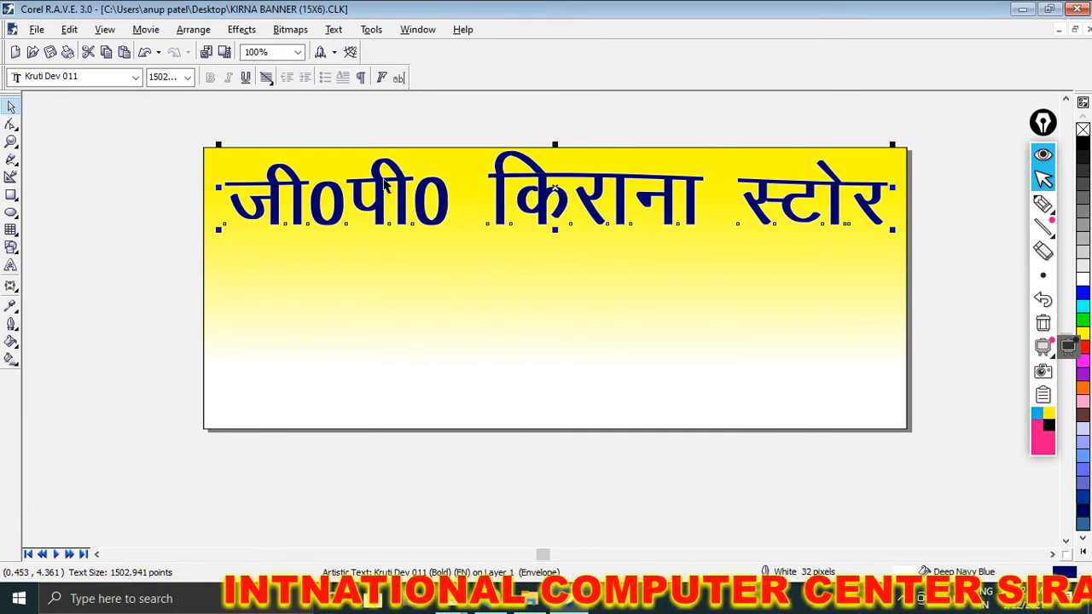
{"action": "key", "text": "F12"}
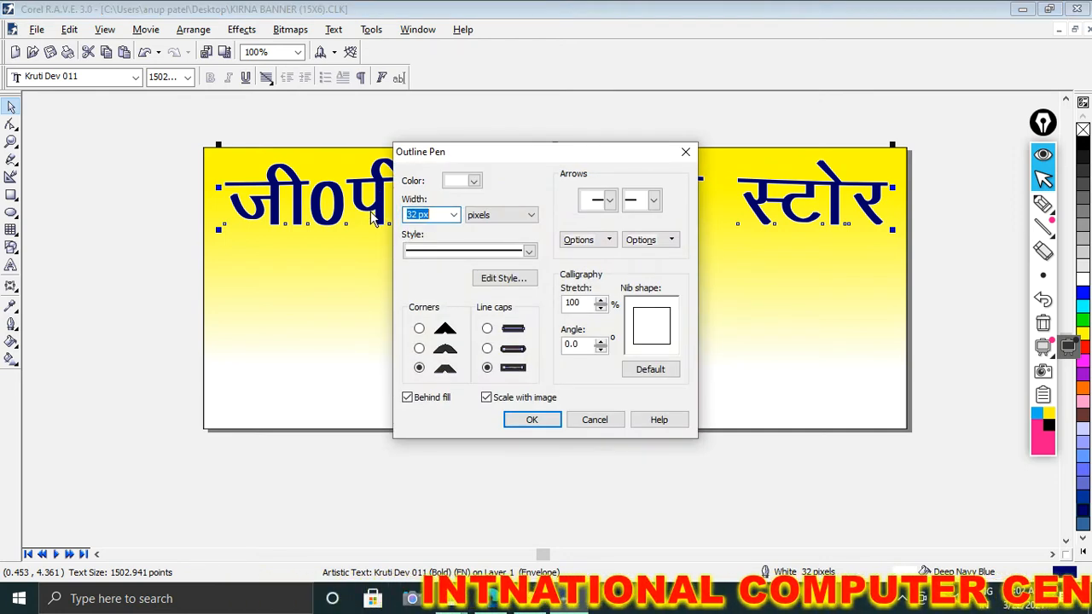
{"action": "type", "text": "50"}
{"action": "key", "text": "Return"}
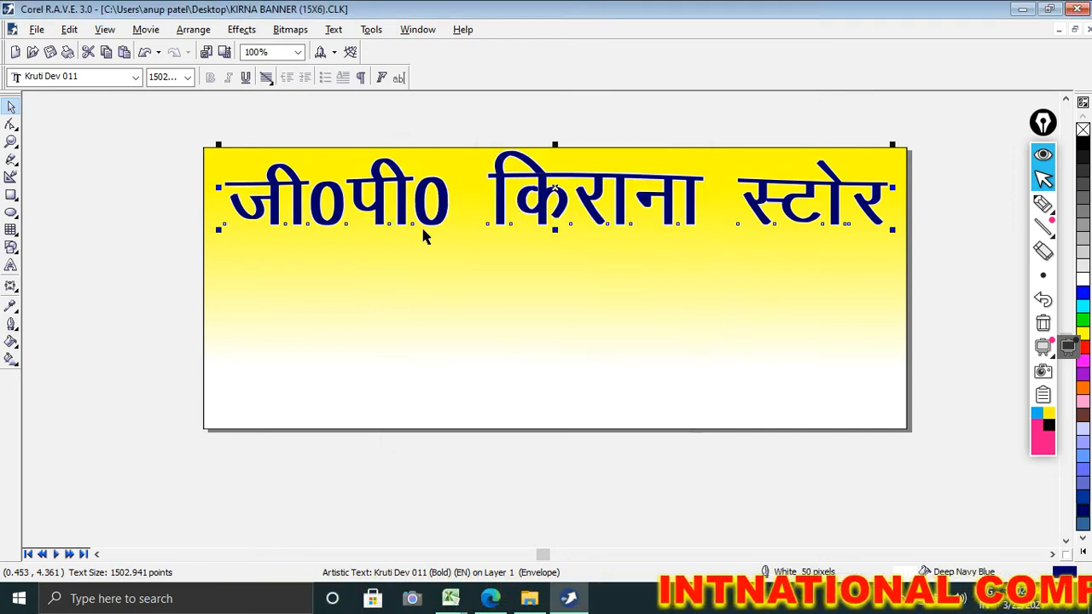
{"action": "key", "text": "F12"}
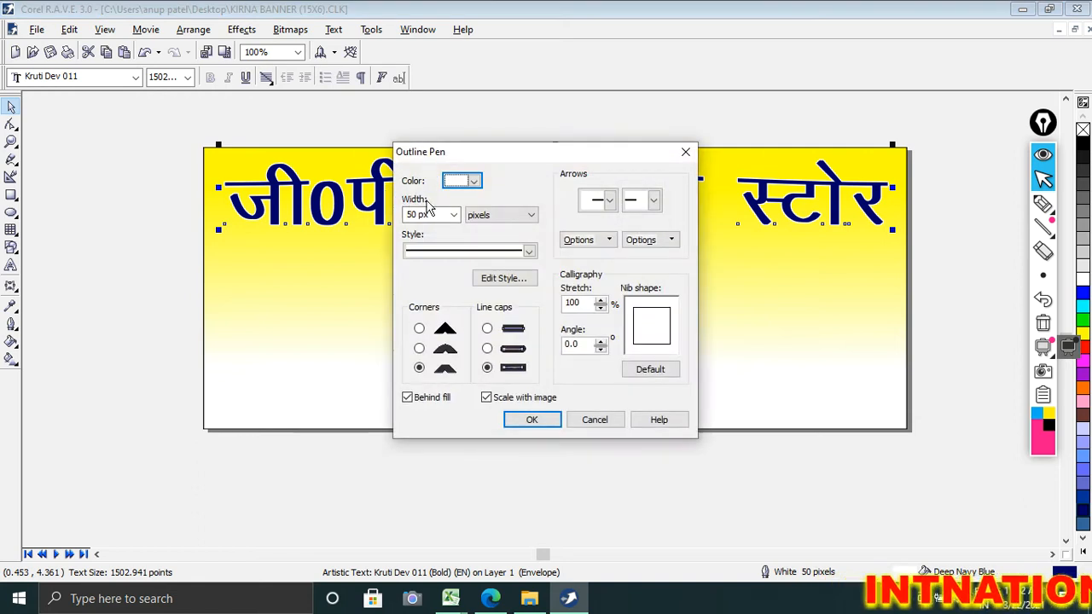
{"action": "type", "text": "100"}
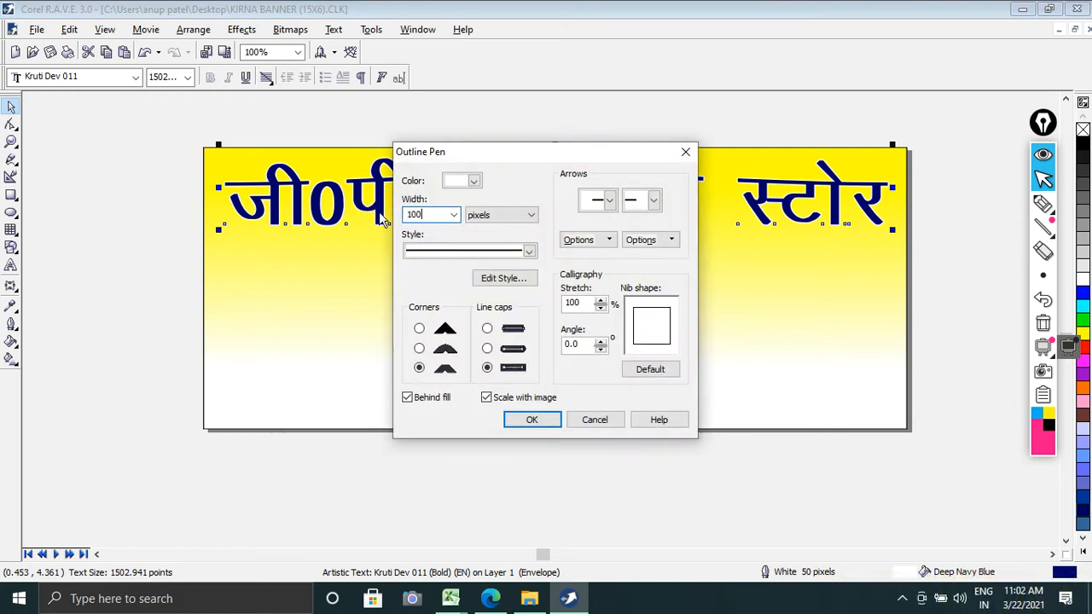
{"action": "key", "text": "Return"}
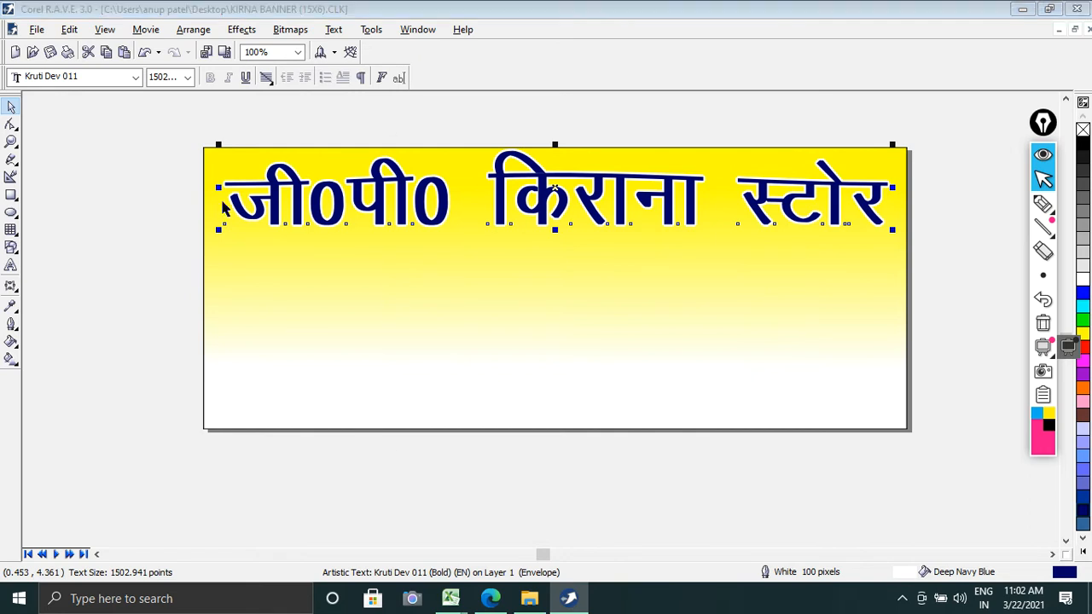
Step: Set the heading's white outline width to 150 pixels
{"action": "key", "text": "F12"}
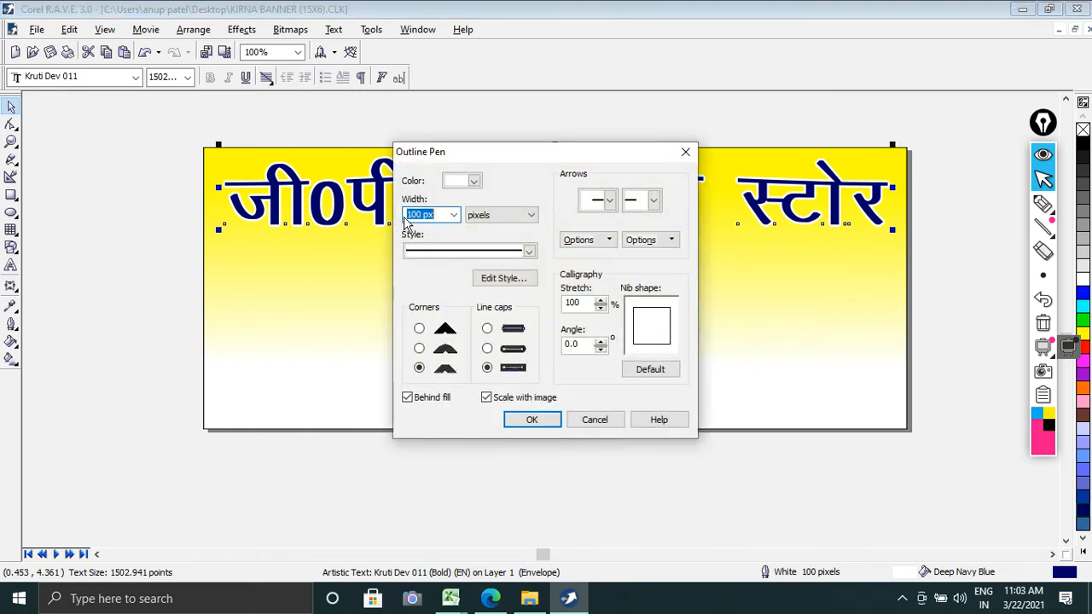
{"action": "key", "text": "Return"}
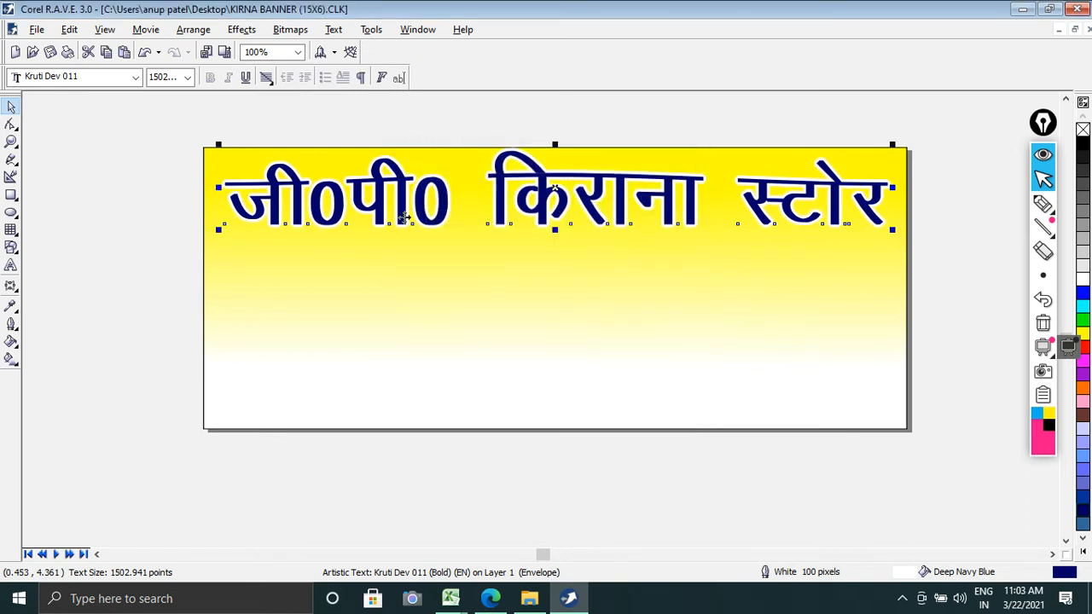
{"action": "left_click", "coordinate": [177, 220]}
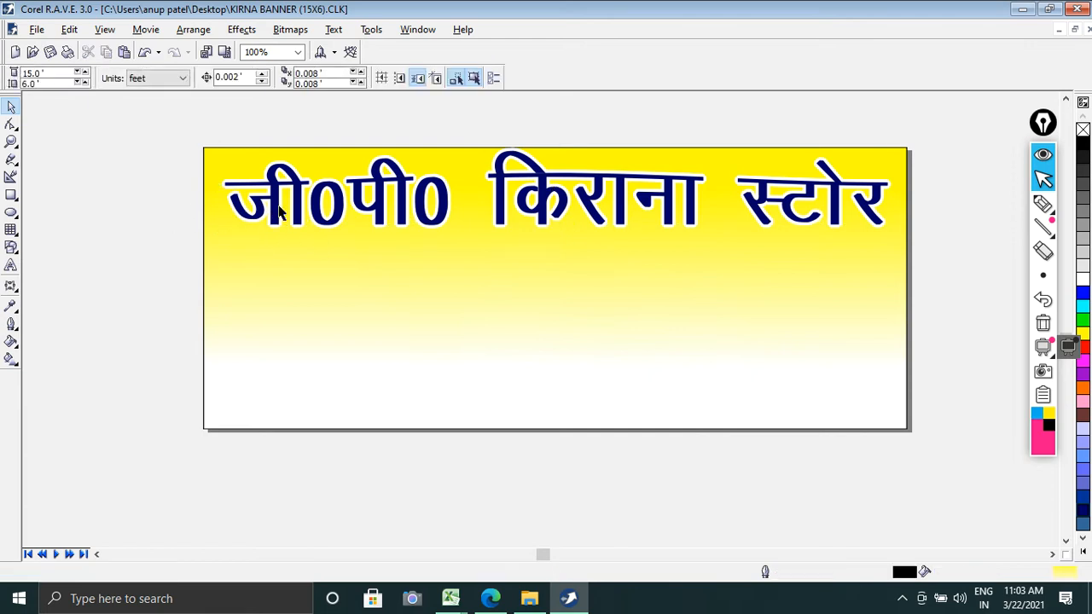
Step: Apply a black drop shadow to the heading, running from the text's left edge to its right edge
{"action": "left_click", "coordinate": [279, 211]}
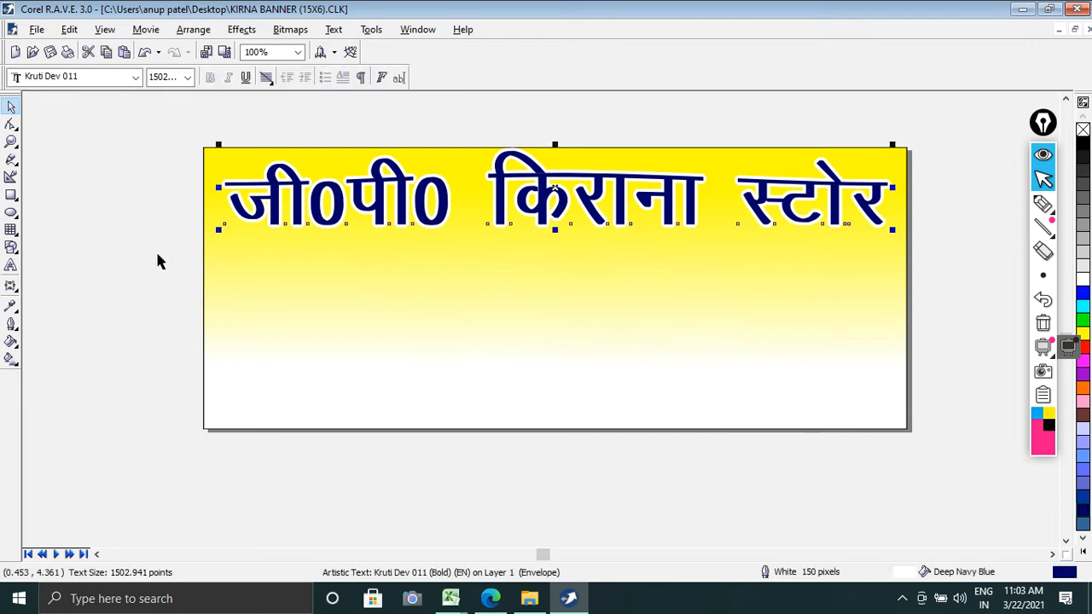
{"action": "left_click", "coordinate": [11, 287]}
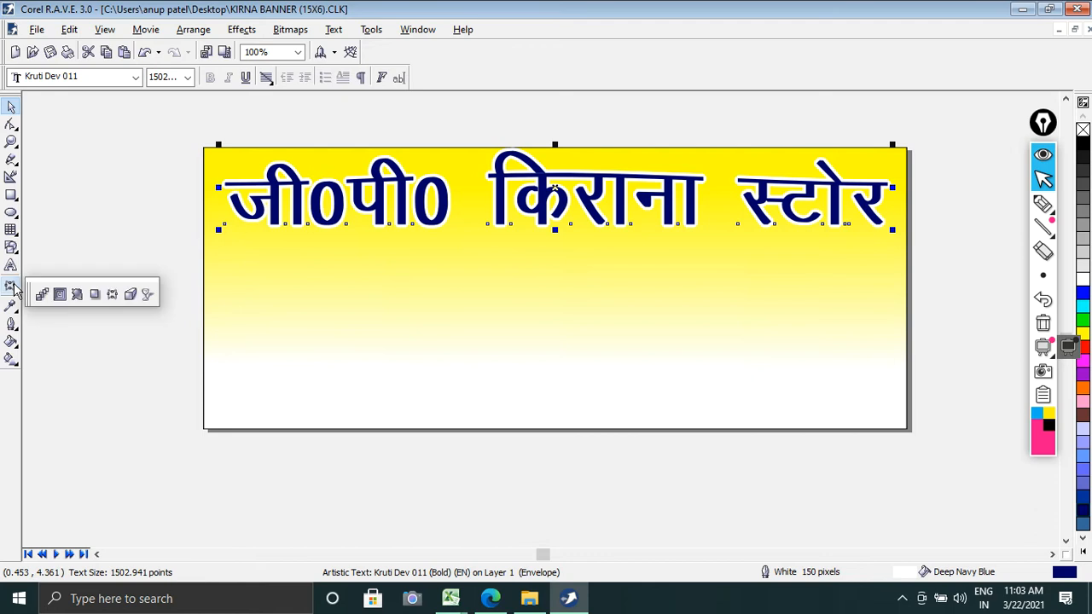
{"action": "left_click", "coordinate": [94, 295]}
{"action": "left_click_drag", "start_coordinate": [273, 211], "coordinate": [897, 208]}
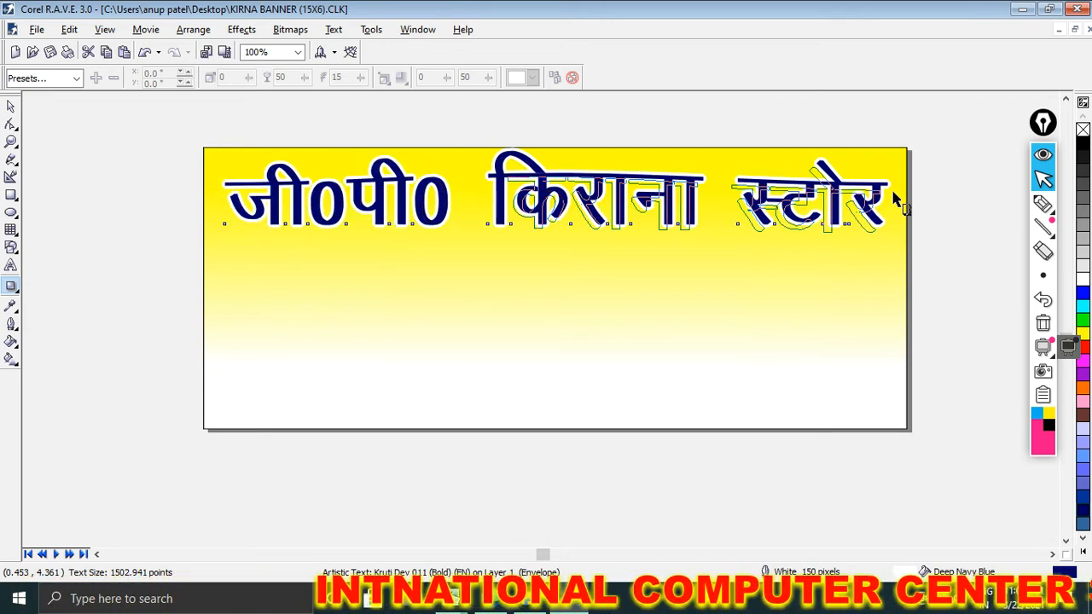
{"action": "left_click_drag", "start_coordinate": [893, 191], "coordinate": [892, 191]}
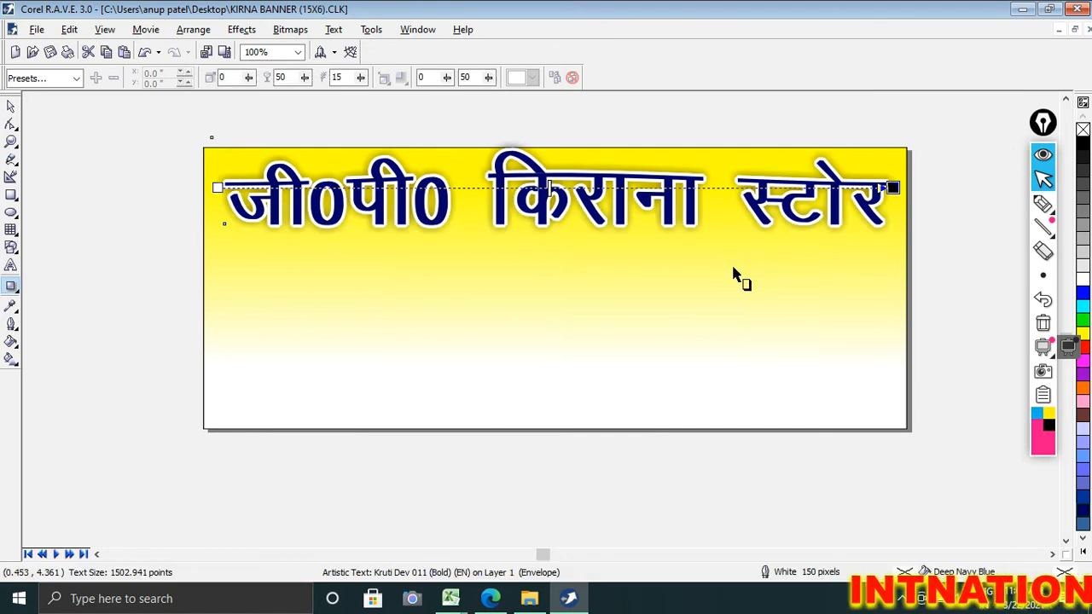
{"action": "left_click", "coordinate": [10, 107]}
{"action": "left_click", "coordinate": [49, 142]}
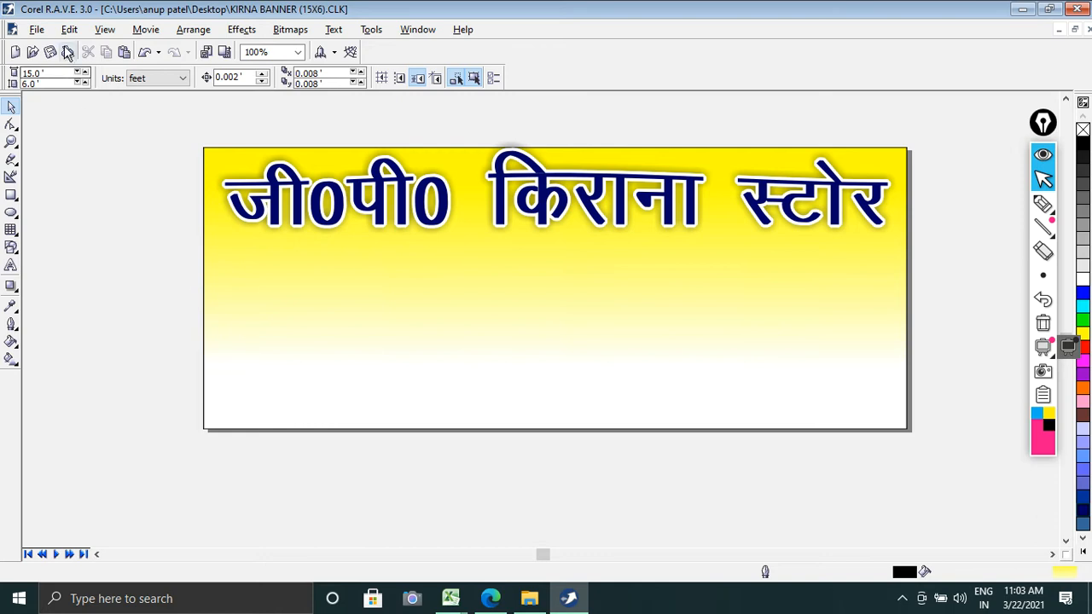
{"action": "left_click", "coordinate": [362, 204]}
{"action": "left_click", "coordinate": [65, 218]}
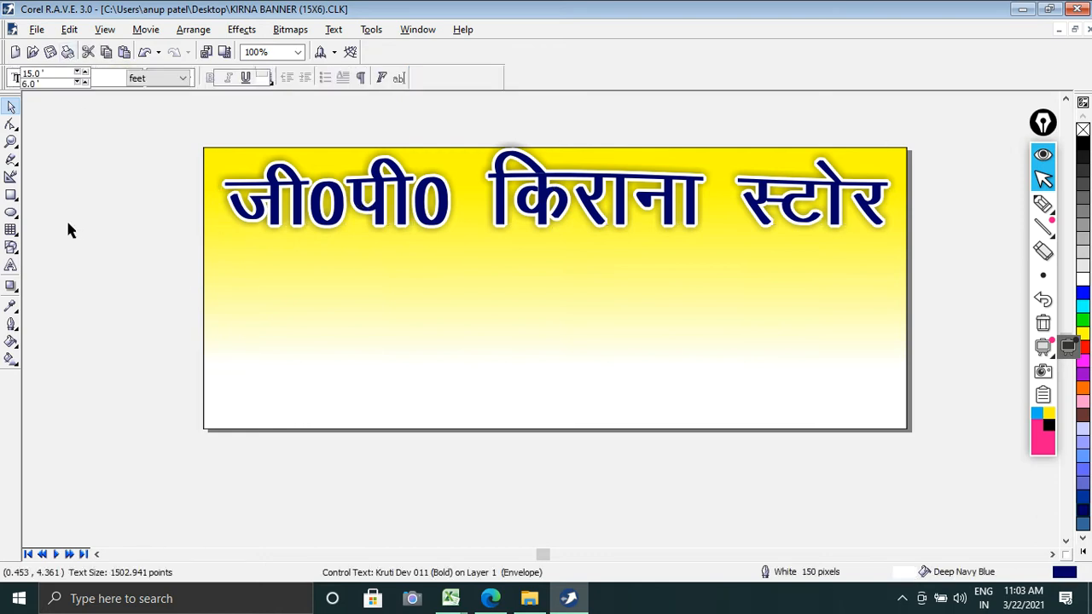
{"action": "scroll", "coordinate": [451, 362], "scroll_direction": "up", "scroll_amount": 3}
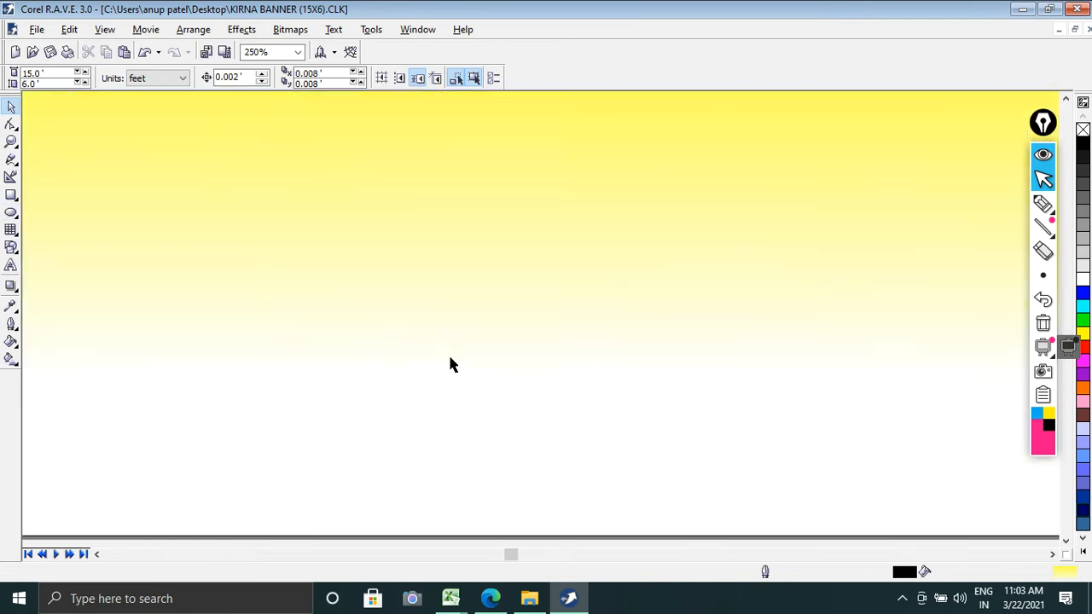
{"action": "scroll", "coordinate": [304, 332], "scroll_direction": "down", "scroll_amount": 3}
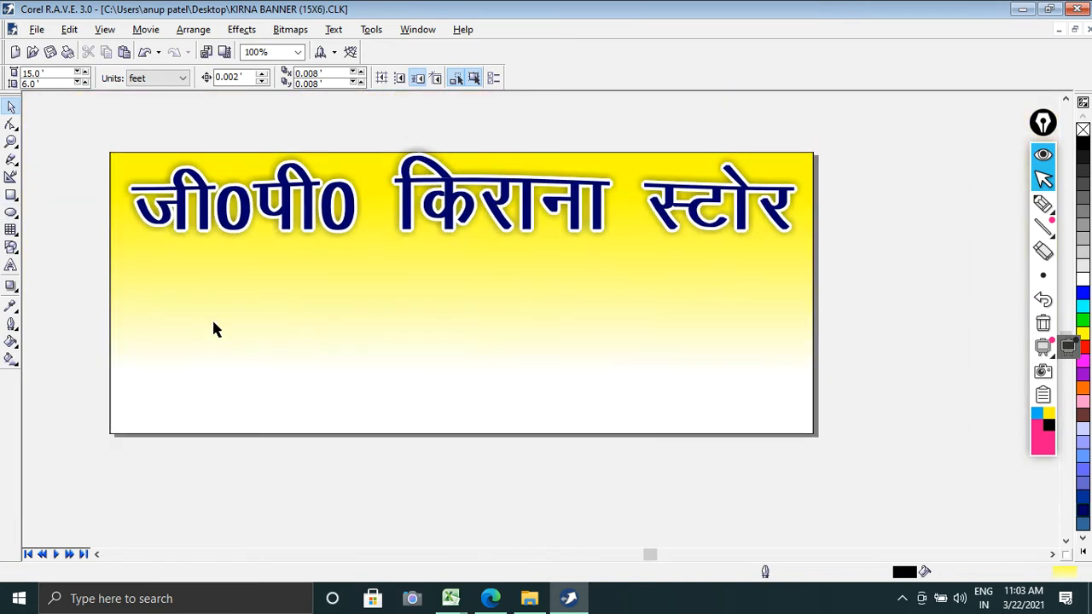
{"action": "left_click", "coordinate": [11, 214]}
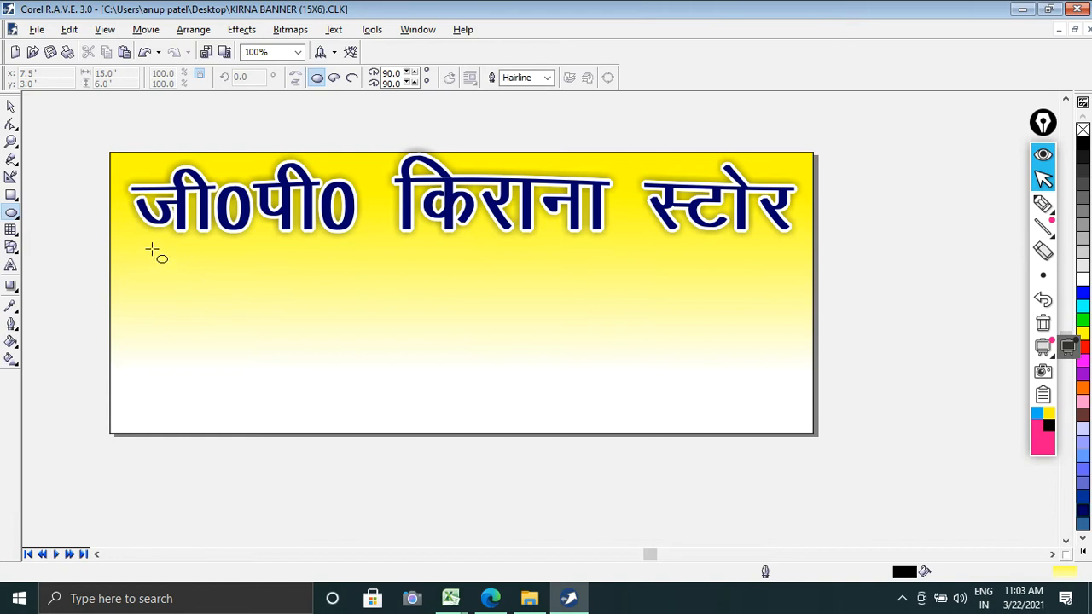
{"action": "left_click_drag", "start_coordinate": [151, 249], "coordinate": [166, 258]}
{"action": "left_click_drag", "start_coordinate": [250, 334], "coordinate": [254, 336]}
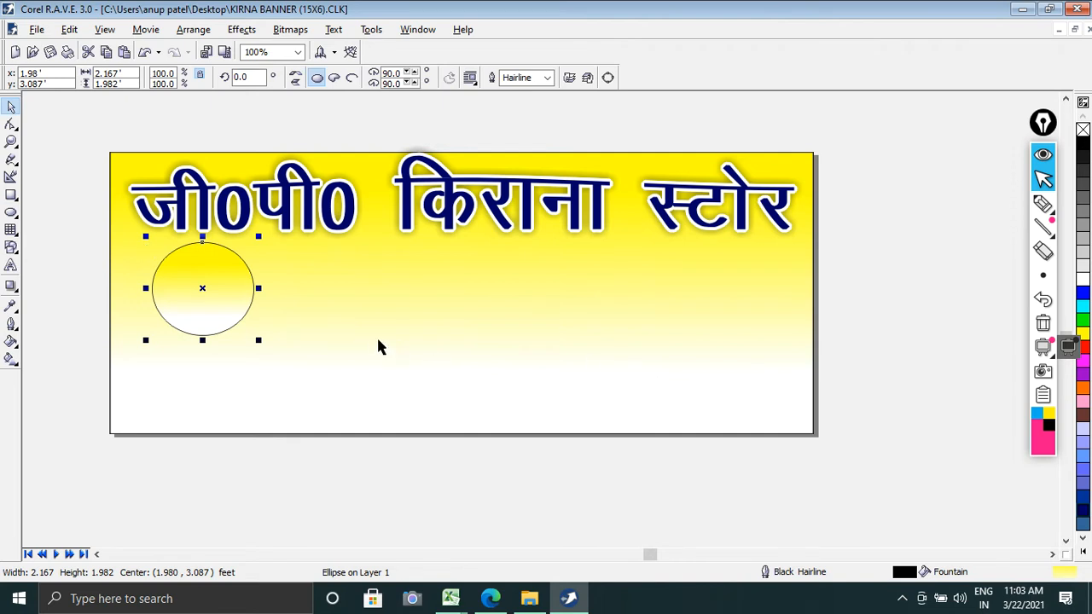
{"action": "key", "text": "Delete"}
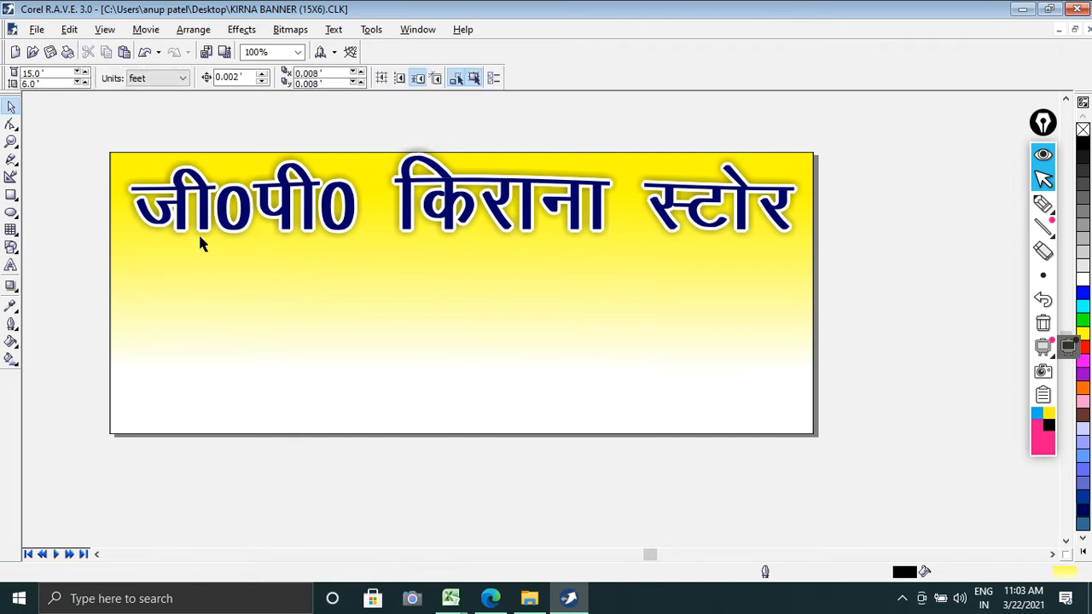
Step: Start importing a picture and switch to the Computer Diagrame folder
{"action": "left_click", "coordinate": [39, 31]}
{"action": "left_click", "coordinate": [62, 161]}
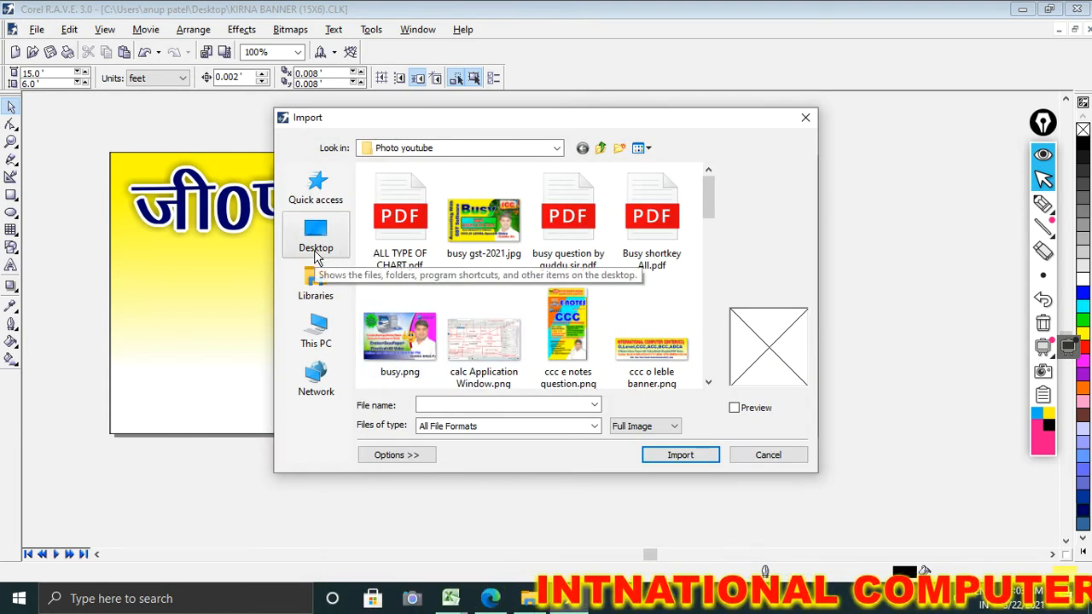
{"action": "left_click", "coordinate": [556, 150]}
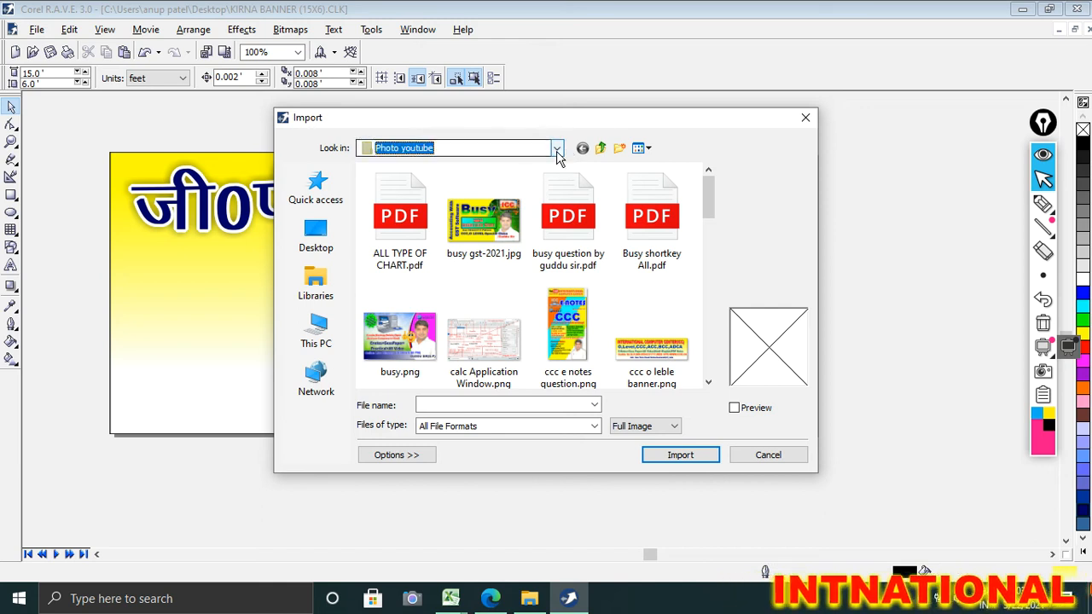
{"action": "left_click", "coordinate": [556, 149]}
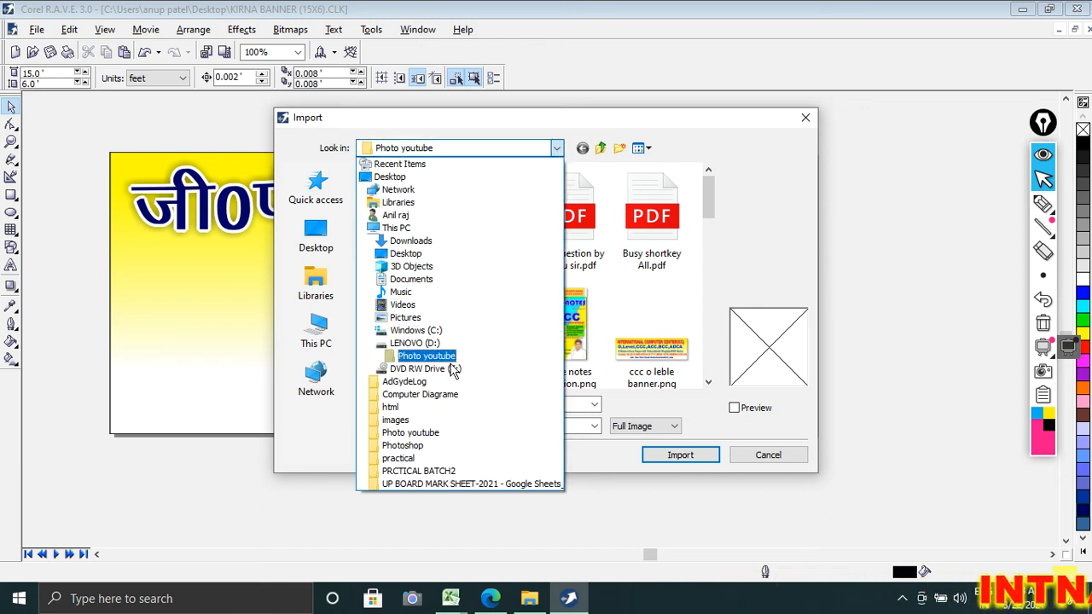
{"action": "left_click", "coordinate": [447, 394]}
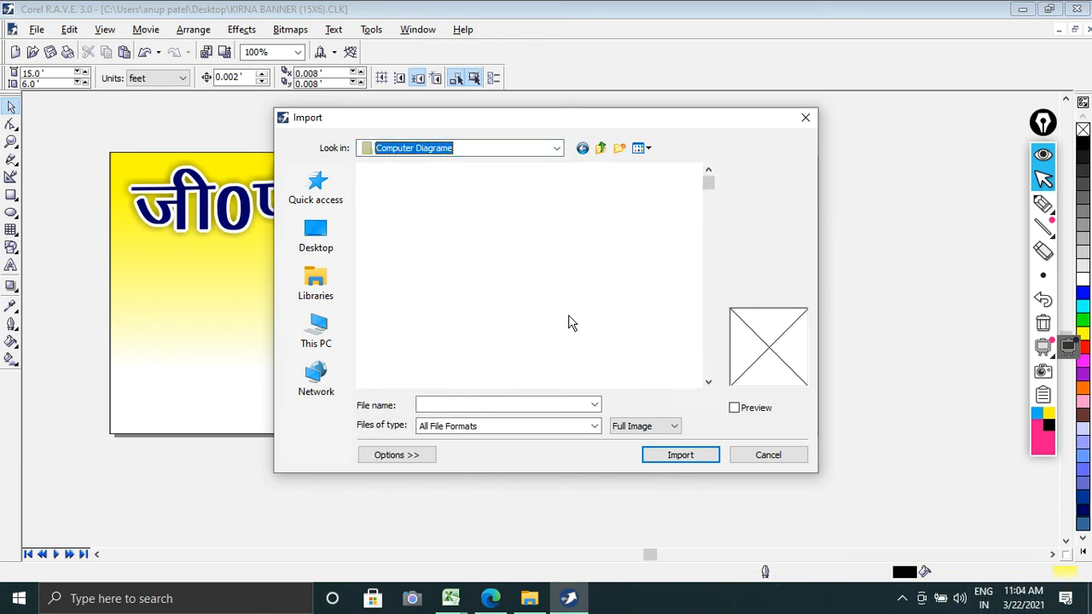
Step: Look through the images in the Computer Diagrame folder for grocery product pictures suitable for the banner
{"action": "left_click", "coordinate": [708, 383]}
{"action": "left_click", "coordinate": [708, 383]}
{"action": "left_click", "coordinate": [709, 383]}
{"action": "left_click", "coordinate": [708, 383]}
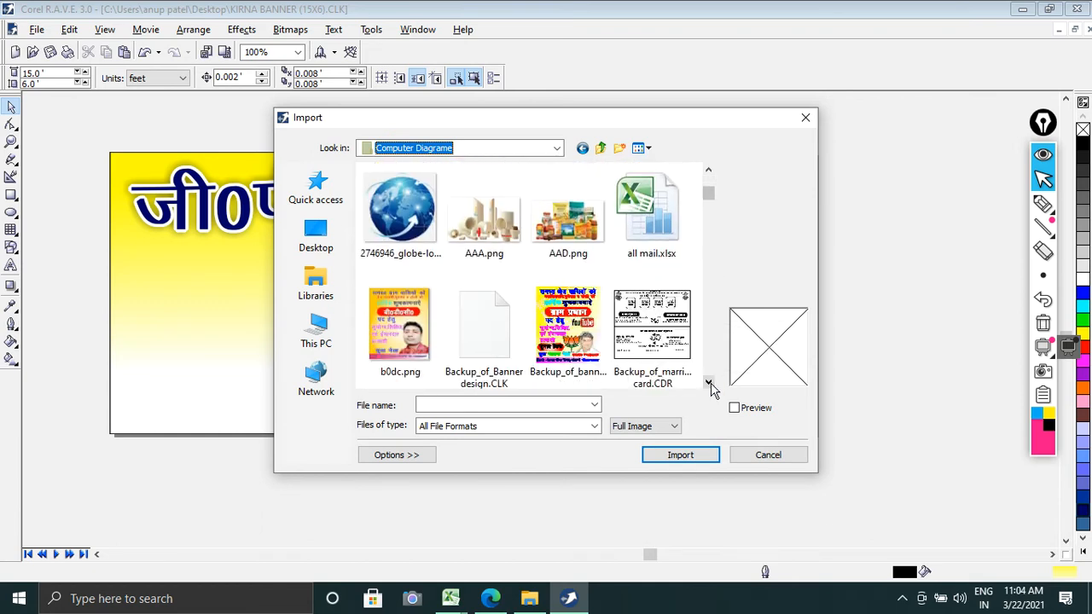
{"action": "left_click", "coordinate": [592, 235]}
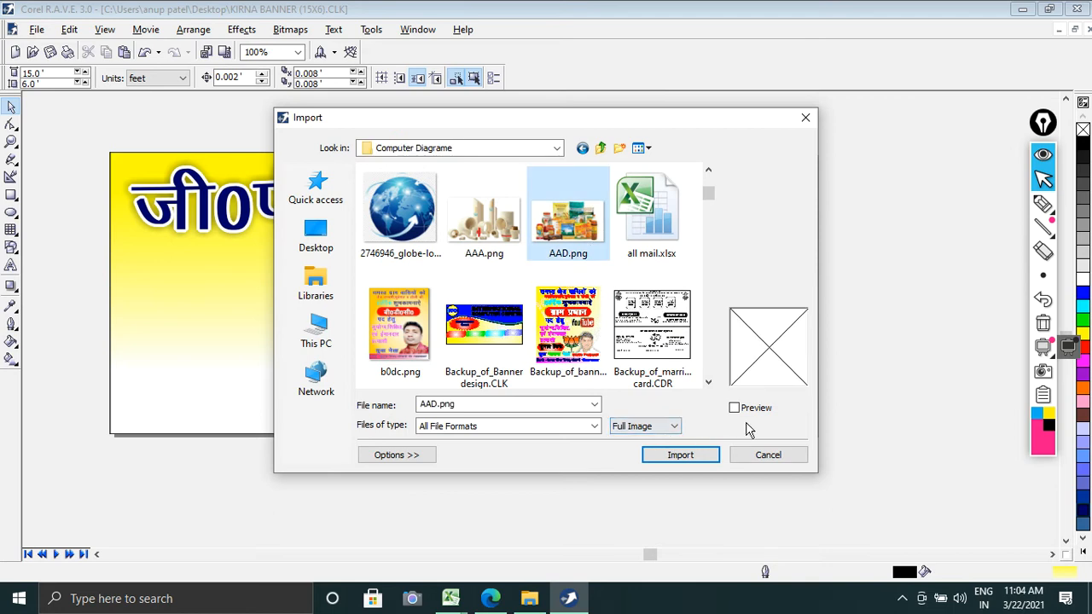
{"action": "left_click", "coordinate": [709, 383]}
{"action": "left_click", "coordinate": [708, 383]}
{"action": "left_click", "coordinate": [708, 383]}
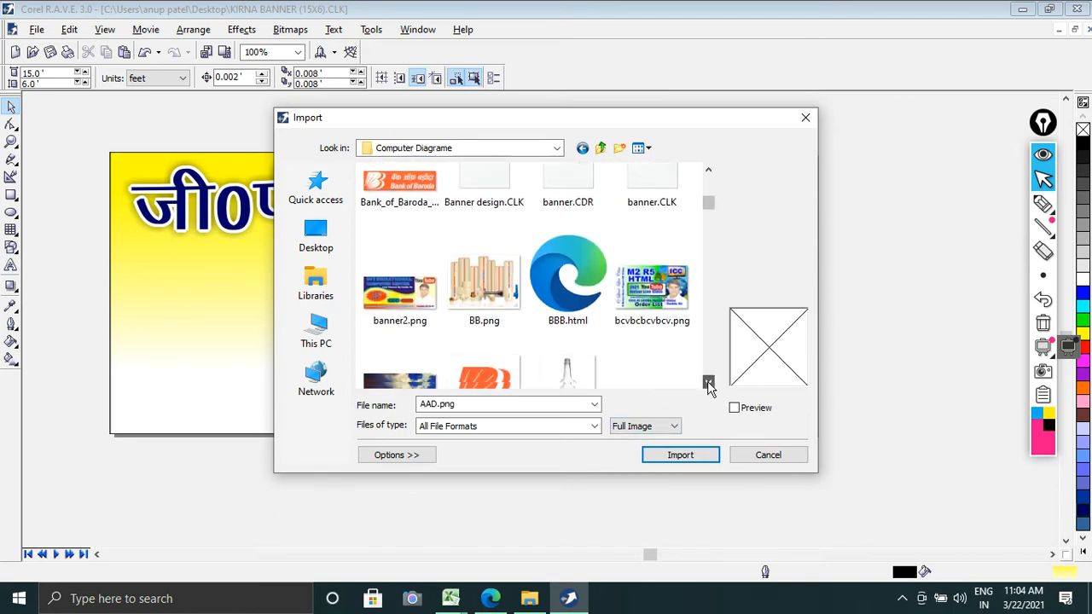
{"action": "left_click", "coordinate": [708, 383]}
{"action": "left_click", "coordinate": [708, 383]}
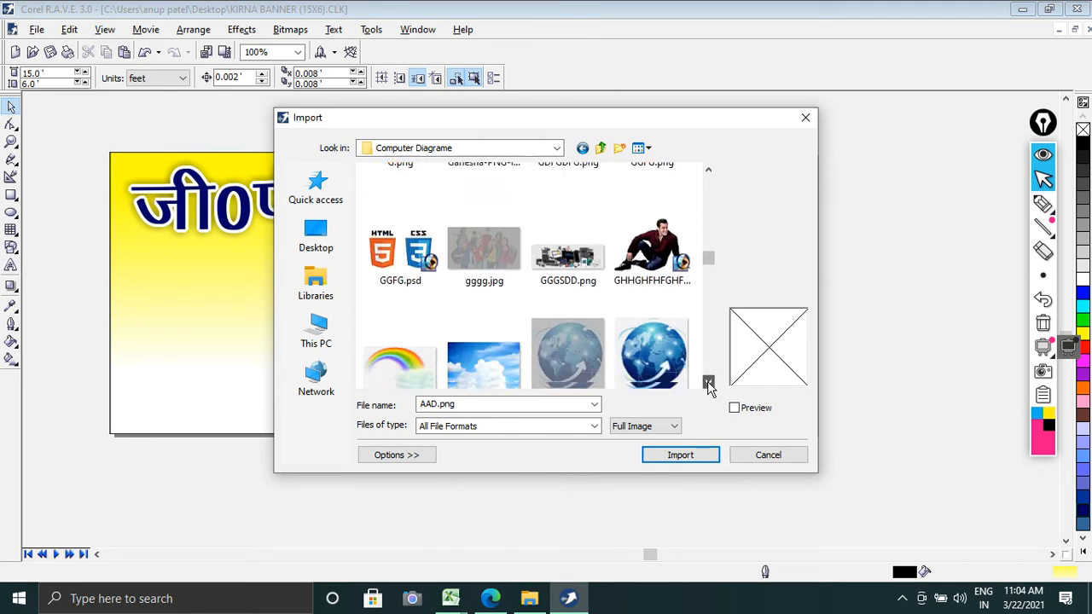
{"action": "scroll", "coordinate": [709, 383], "scroll_direction": "down", "scroll_amount": 10}
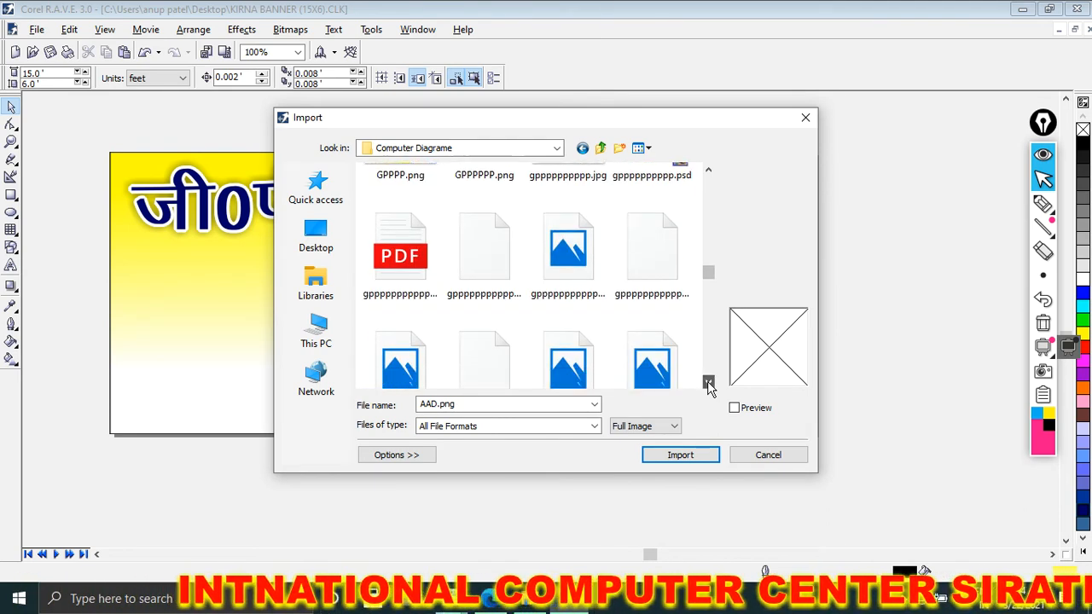
{"action": "scroll", "coordinate": [708, 383], "scroll_direction": "down", "scroll_amount": 5}
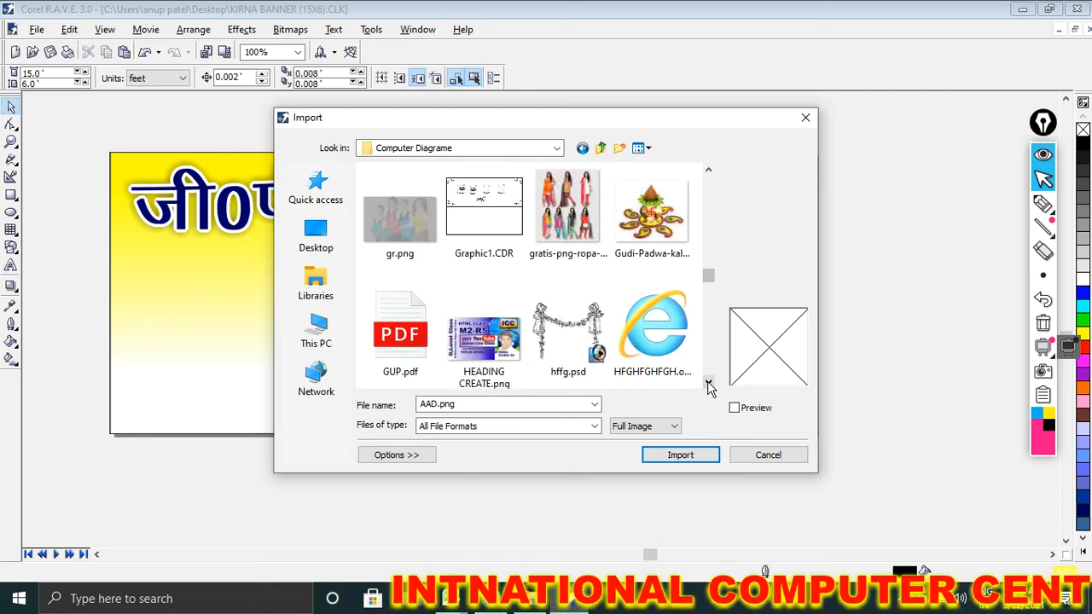
{"action": "scroll", "coordinate": [708, 383], "scroll_direction": "down", "scroll_amount": 5}
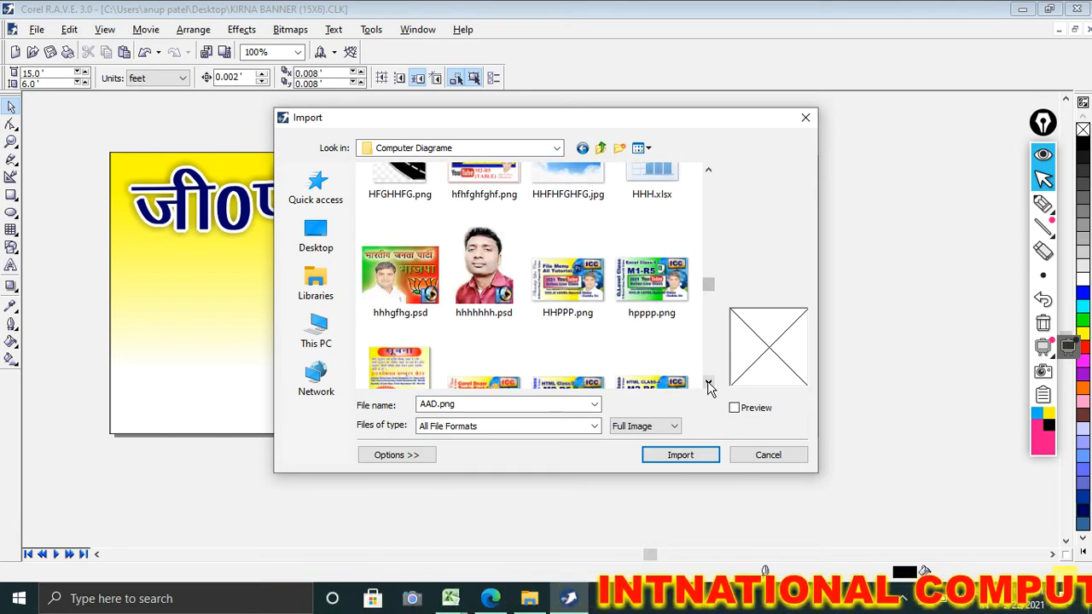
{"action": "scroll", "coordinate": [708, 383], "scroll_direction": "down", "scroll_amount": 4}
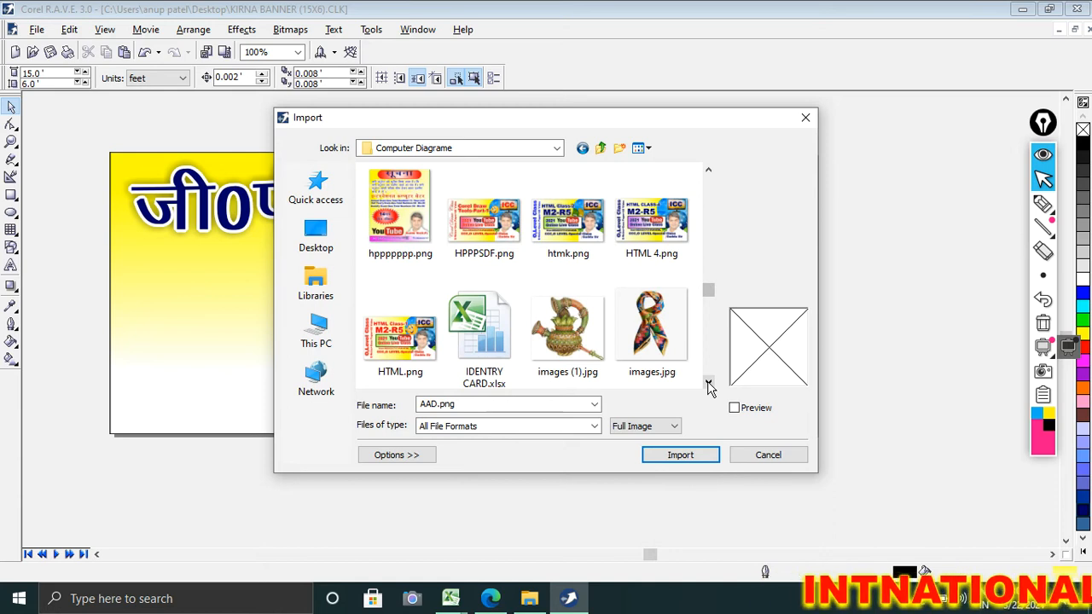
{"action": "scroll", "coordinate": [708, 383], "scroll_direction": "down", "scroll_amount": 4}
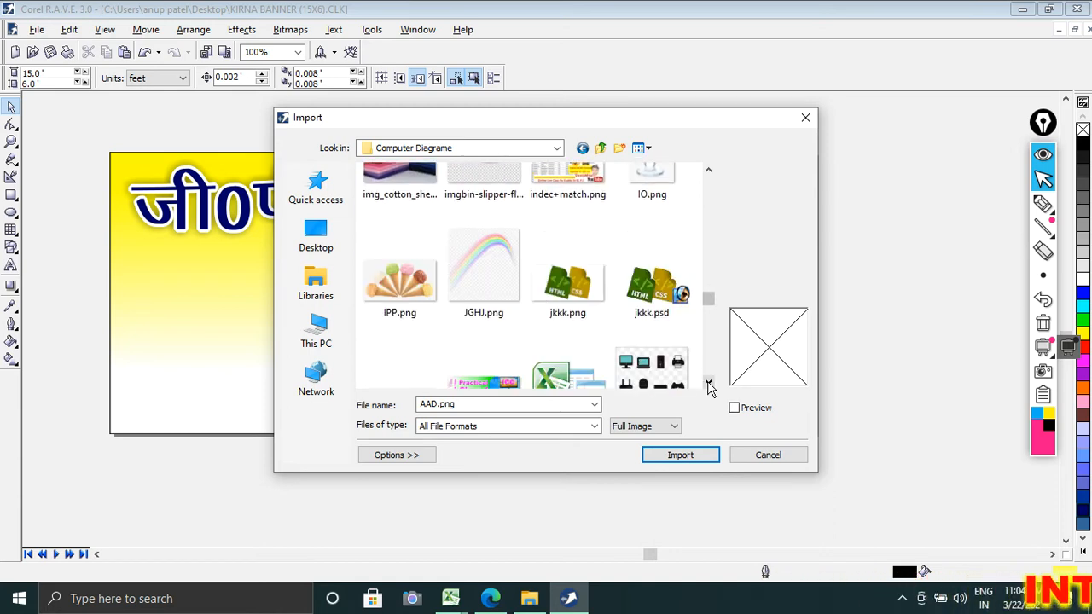
{"action": "scroll", "coordinate": [709, 383], "scroll_direction": "down", "scroll_amount": 4}
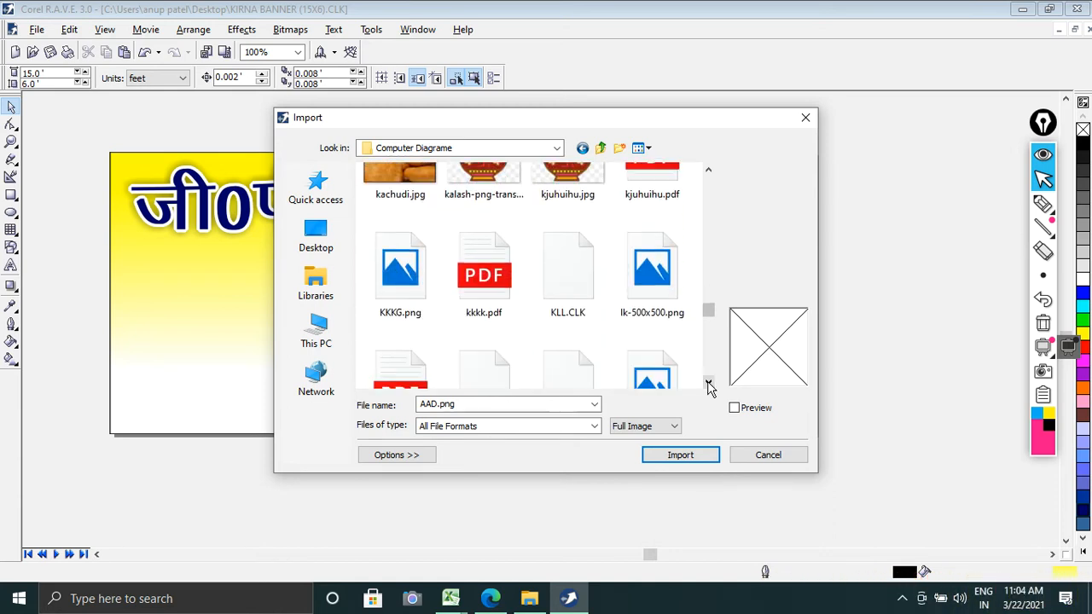
{"action": "scroll", "coordinate": [708, 386], "scroll_direction": "down", "scroll_amount": 2}
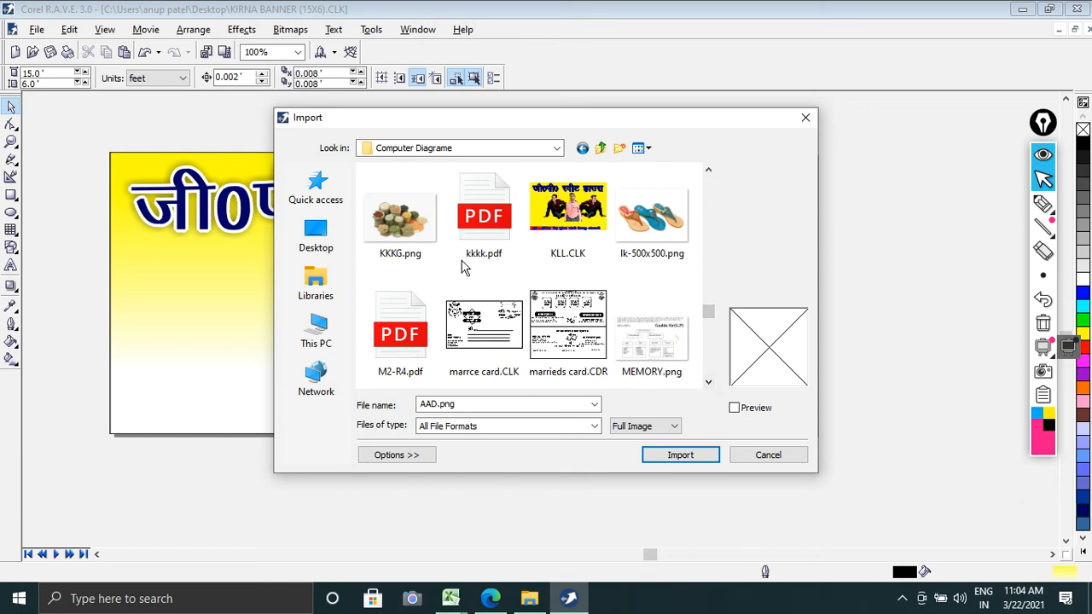
{"action": "scroll", "coordinate": [708, 383], "scroll_direction": "down", "scroll_amount": 3}
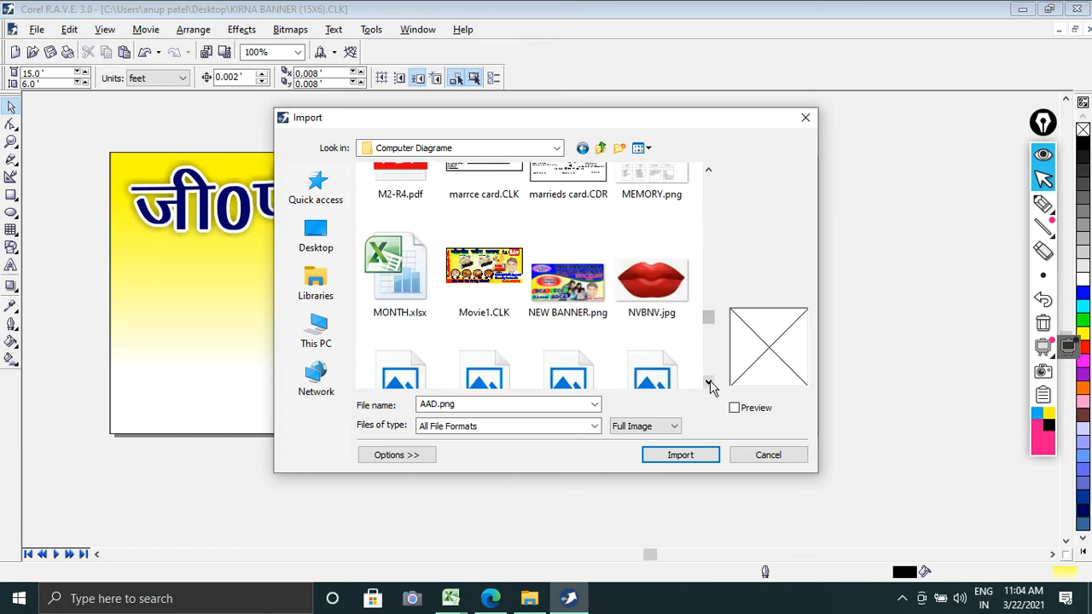
{"action": "scroll", "coordinate": [708, 383], "scroll_direction": "down", "scroll_amount": 5}
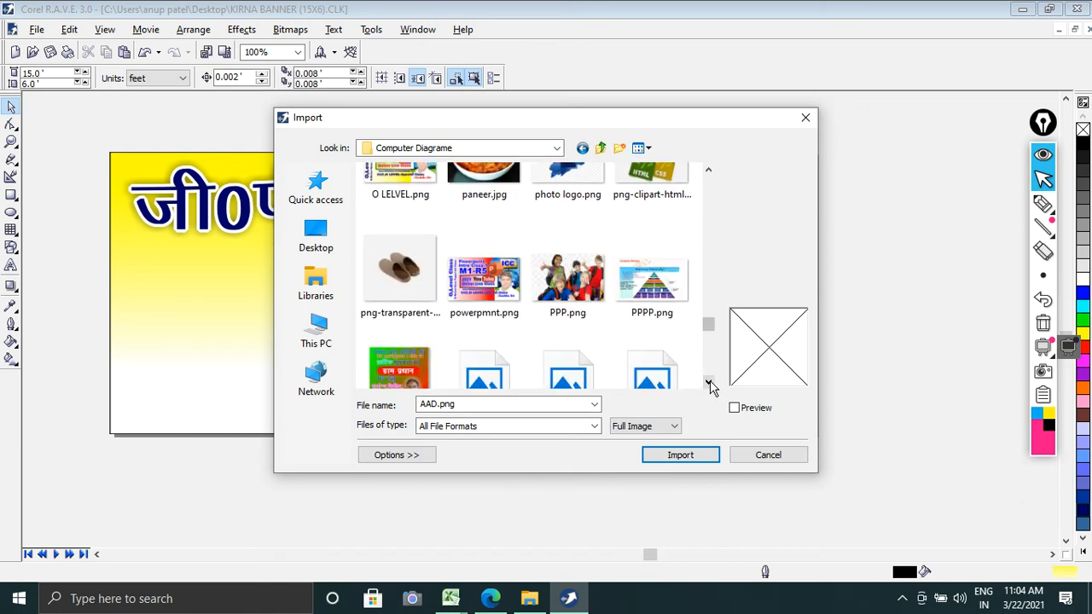
{"action": "left_click", "coordinate": [708, 383]}
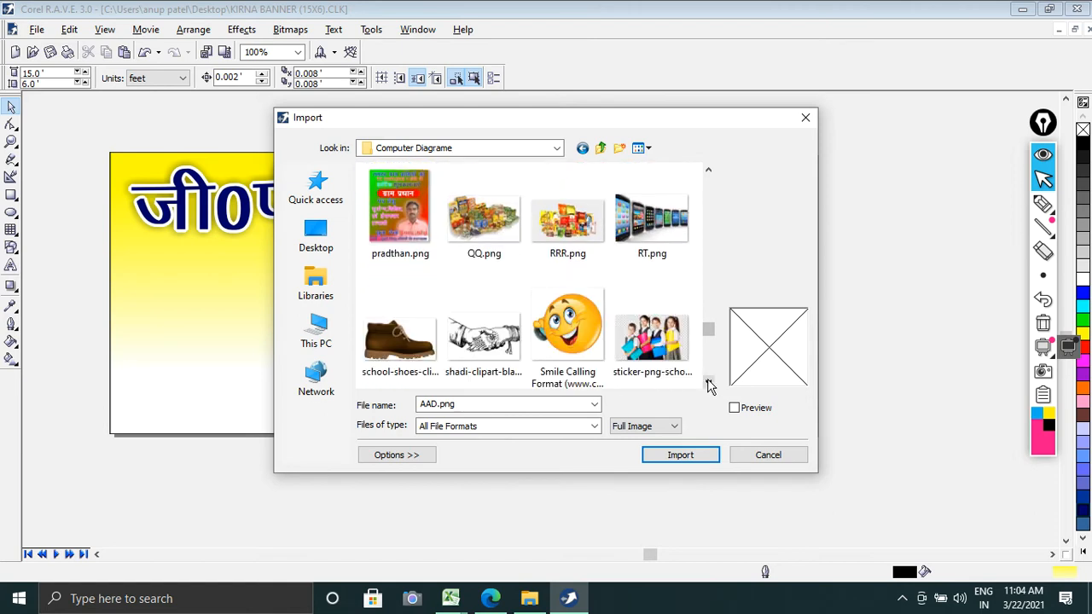
Step: Import QQ.png and RRR.png and place them side by side below the heading, each about 2 feet wide
{"action": "left_click", "coordinate": [567, 239]}
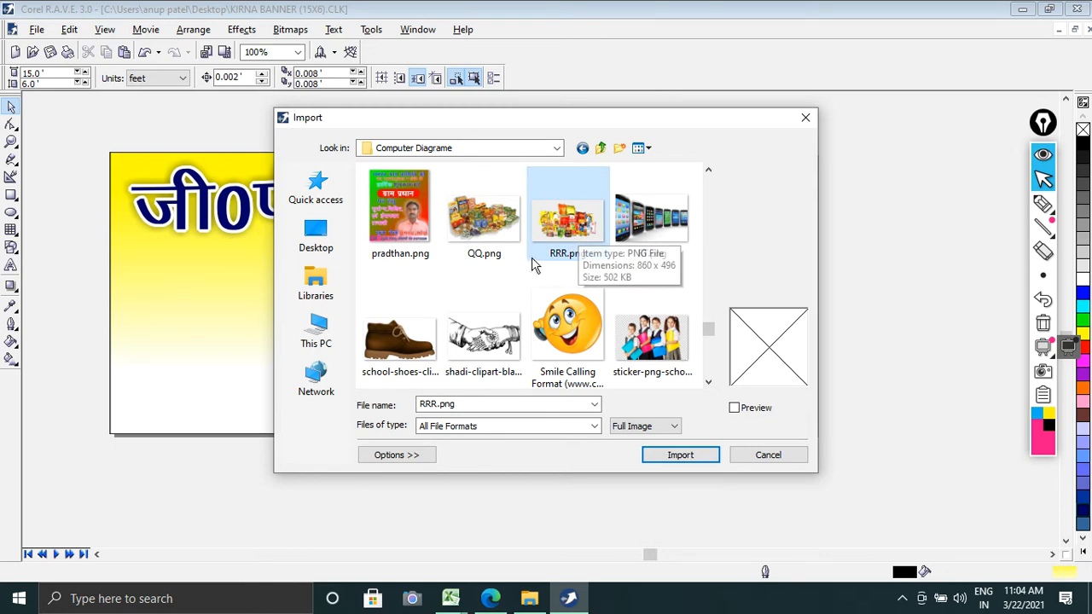
{"action": "left_click", "coordinate": [469, 235], "text": "ctrl"}
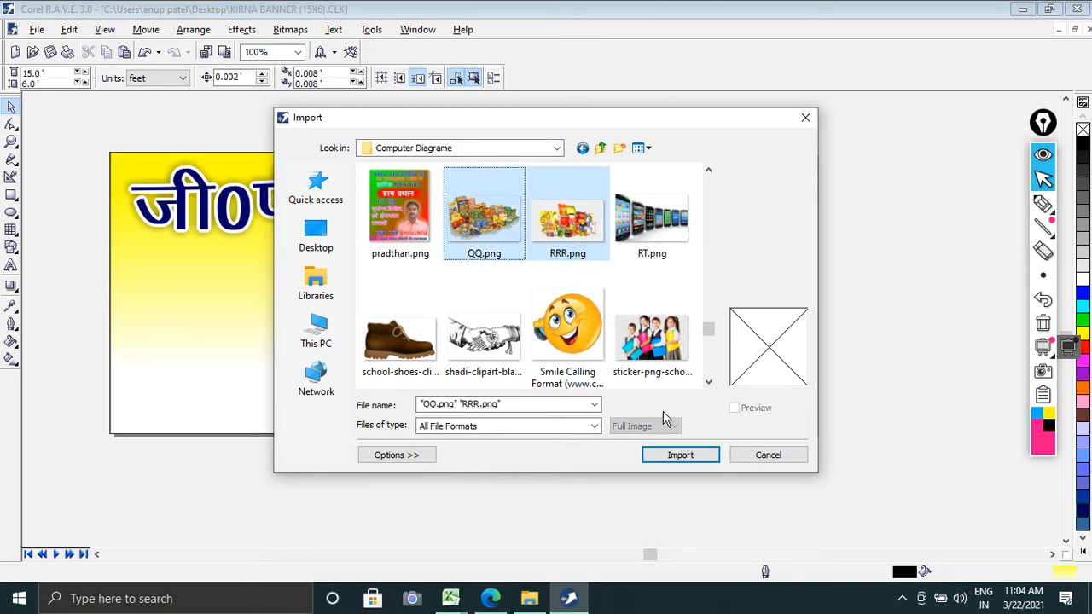
{"action": "left_click", "coordinate": [681, 455]}
{"action": "left_click_drag", "start_coordinate": [392, 254], "coordinate": [487, 317]}
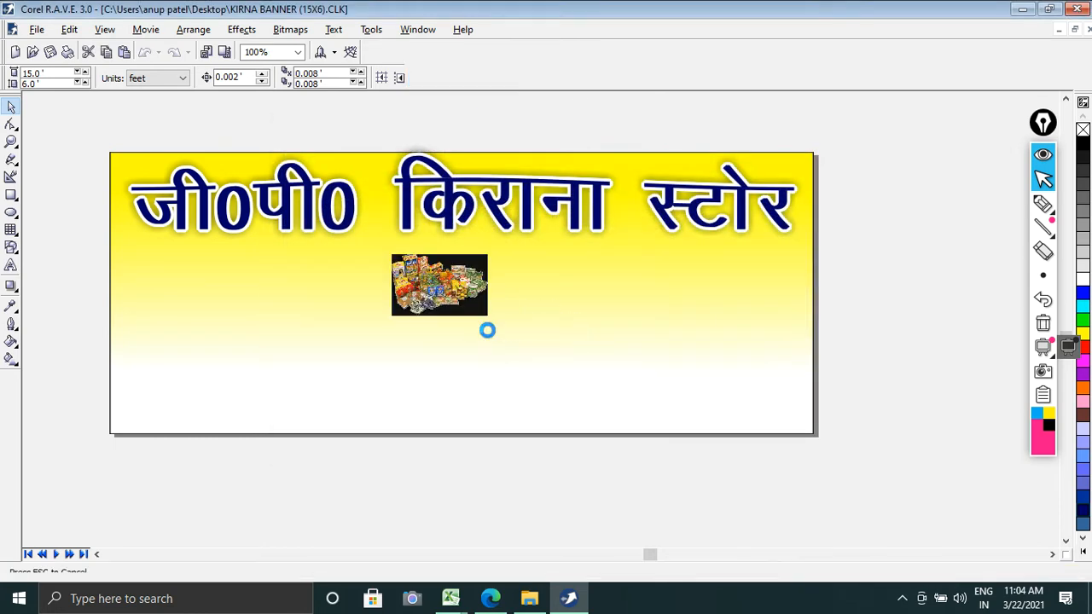
{"action": "left_click_drag", "start_coordinate": [512, 246], "coordinate": [620, 313]}
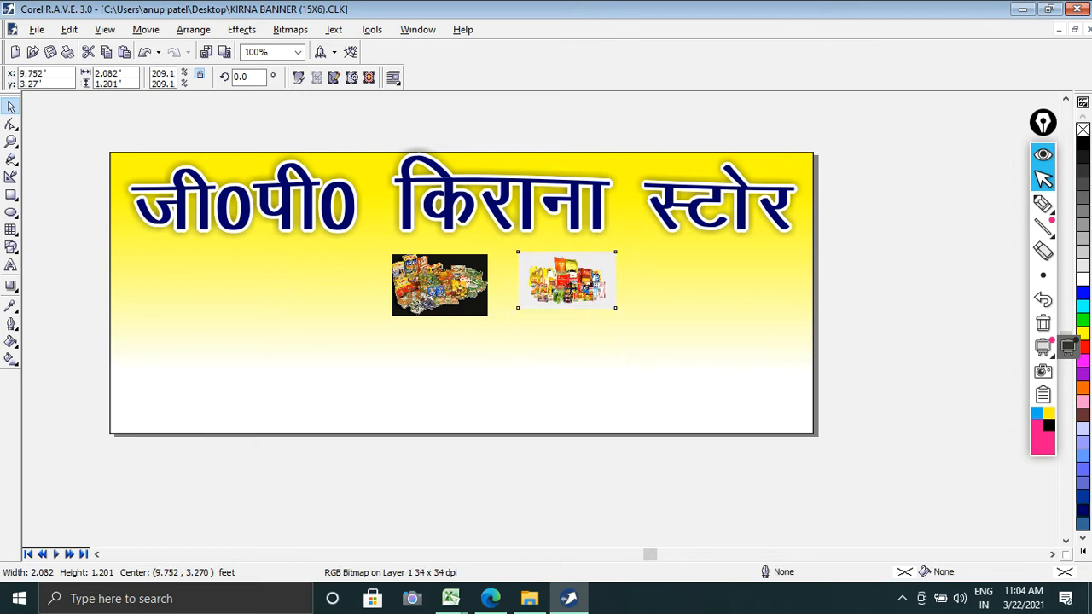
{"action": "left_click_drag", "start_coordinate": [547, 292], "coordinate": [505, 315]}
{"action": "left_click_drag", "start_coordinate": [461, 275], "coordinate": [442, 290]}
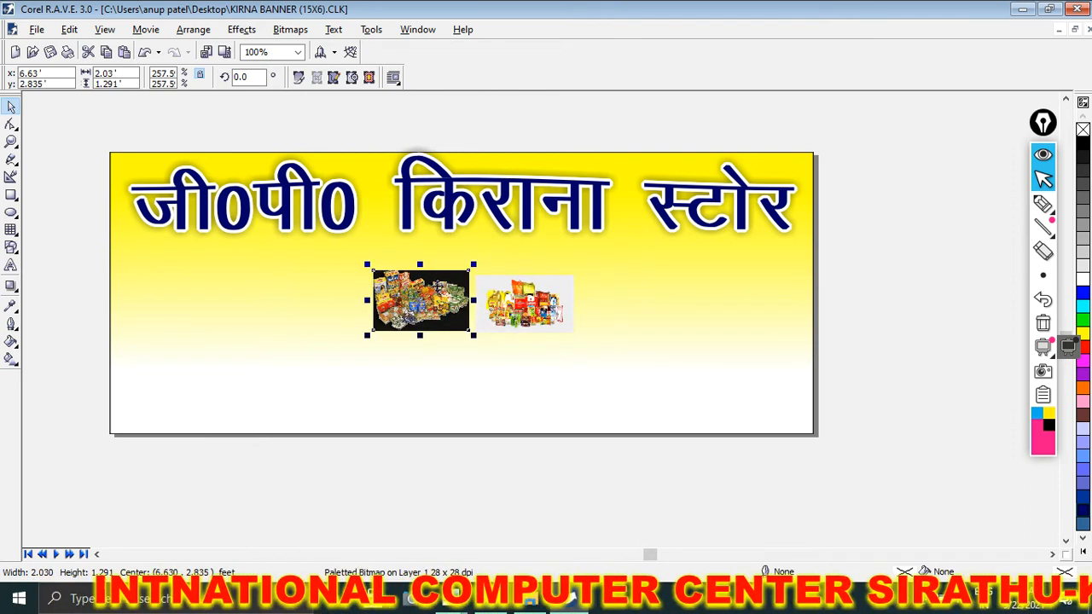
Step: Delete both imported grocery pictures from the banner
{"action": "key", "text": "Delete"}
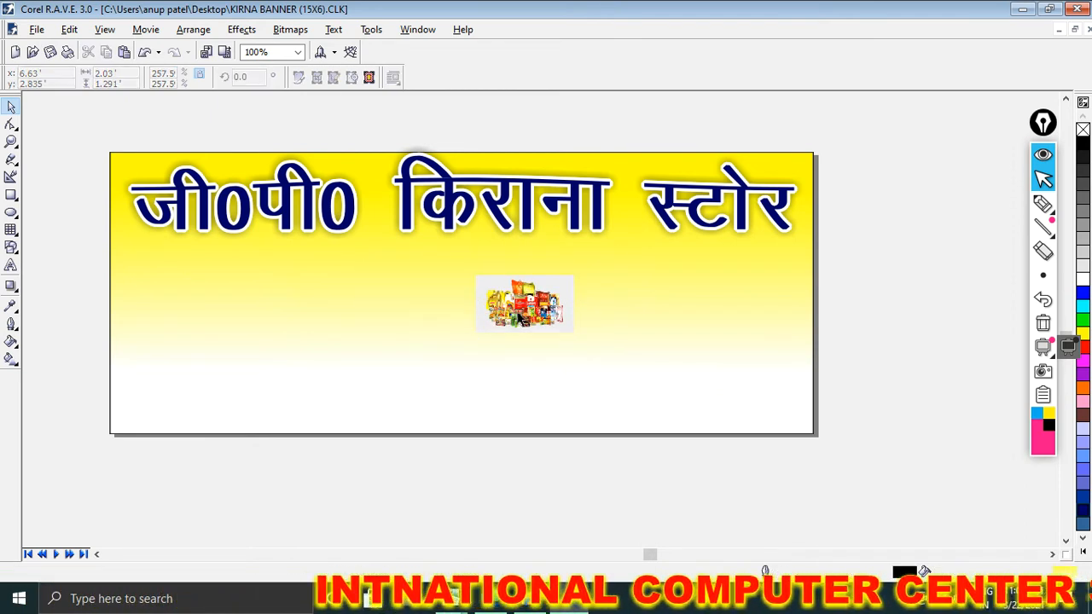
{"action": "left_click", "coordinate": [527, 310]}
{"action": "scroll", "coordinate": [529, 309], "scroll_direction": "up", "scroll_amount": 3}
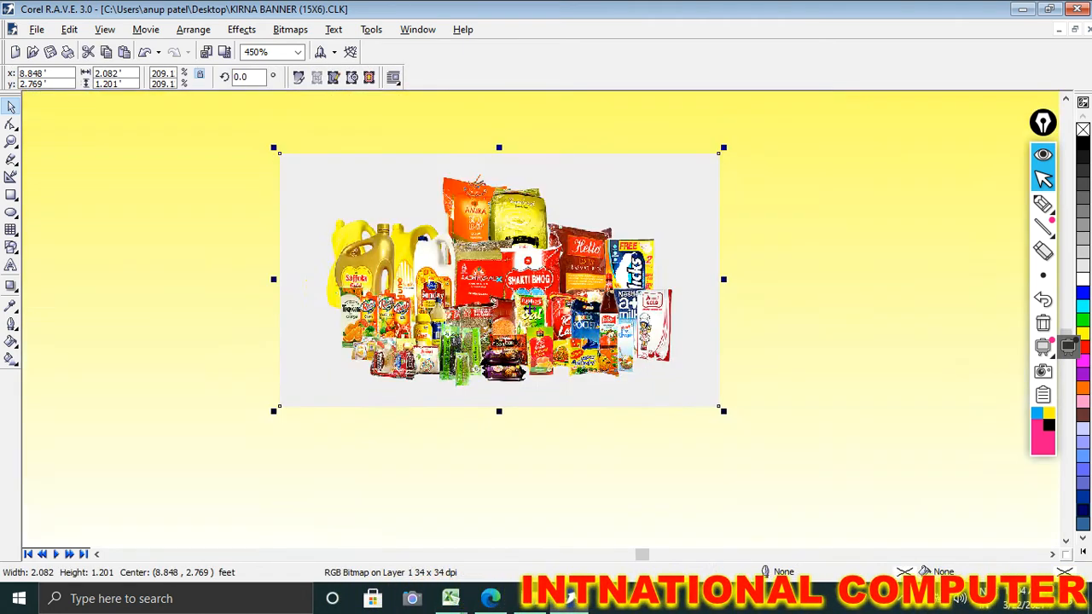
{"action": "scroll", "coordinate": [520, 303], "scroll_direction": "down", "scroll_amount": 4}
{"action": "key", "text": "Delete"}
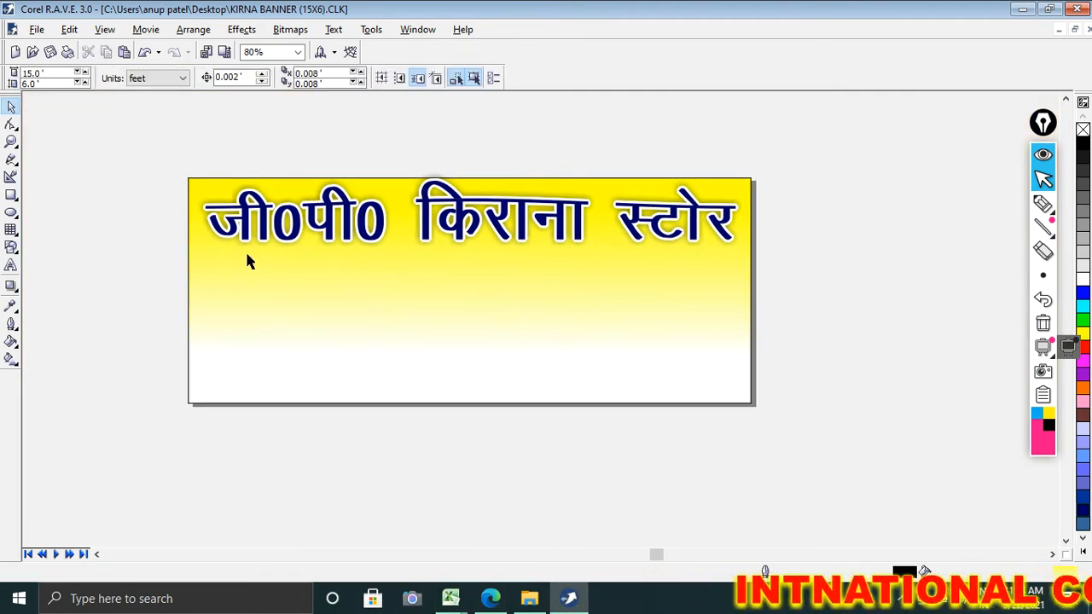
Step: Browse the Computer Diagrame folder again for grocery pictures to import, and close the import without choosing a file
{"action": "left_click", "coordinate": [34, 30]}
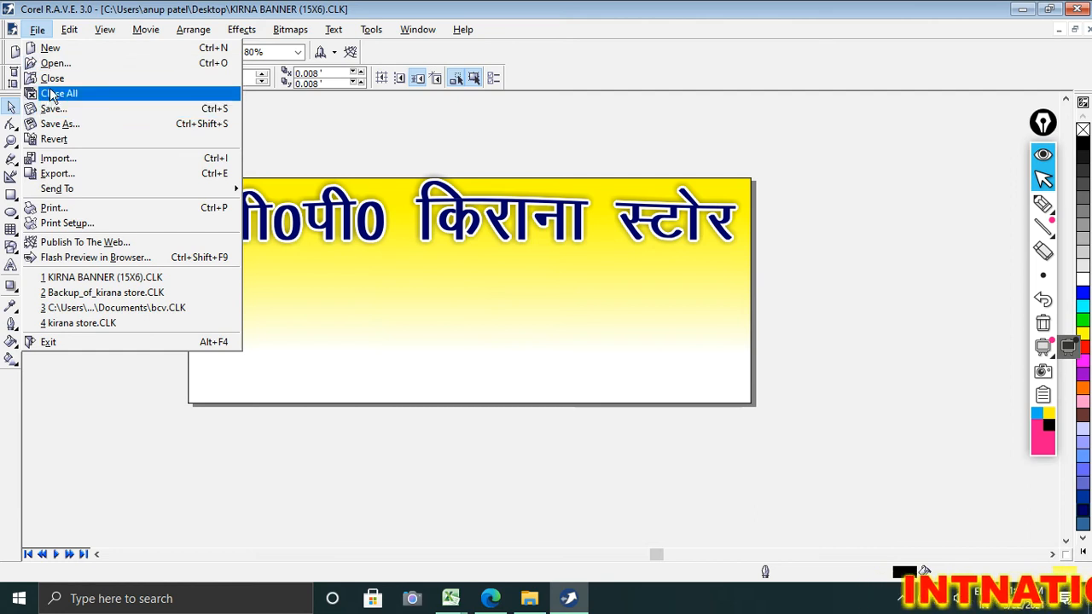
{"action": "left_click", "coordinate": [60, 161]}
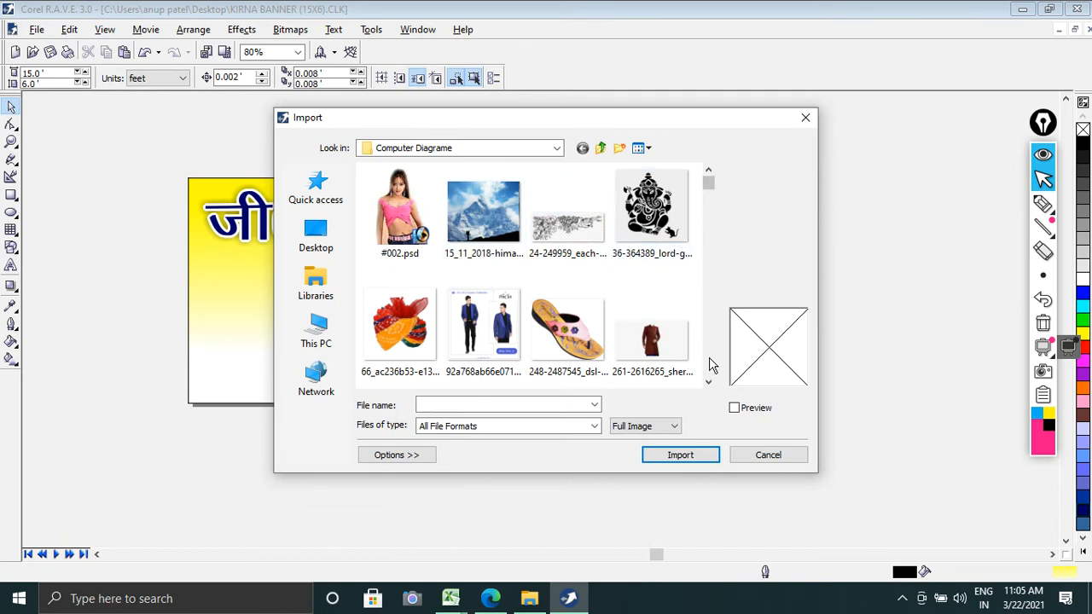
{"action": "left_click", "coordinate": [709, 383]}
{"action": "scroll", "coordinate": [713, 389], "scroll_direction": "down", "scroll_amount": 1}
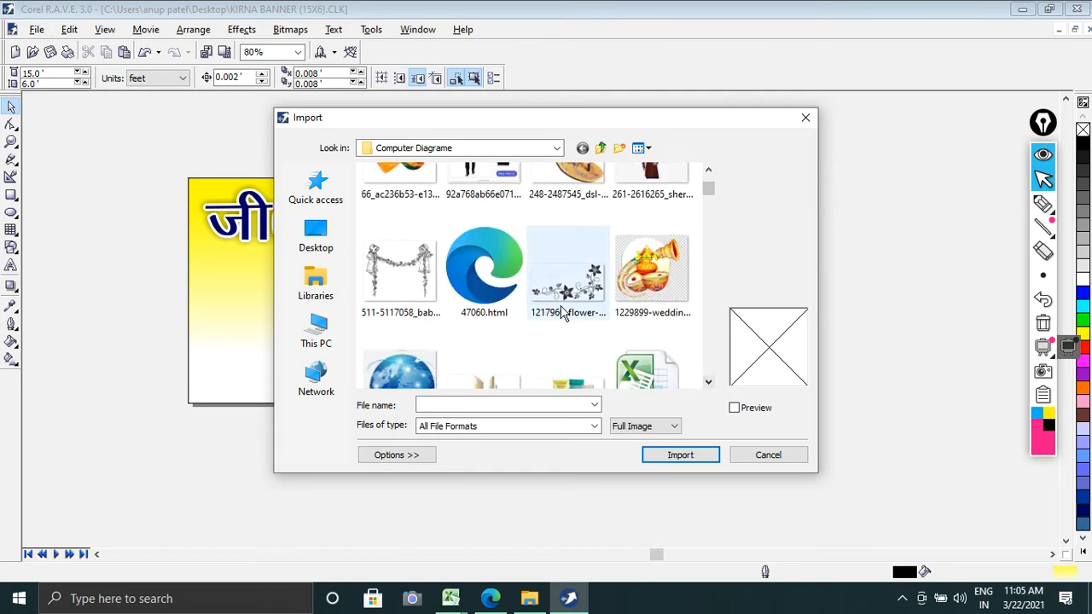
{"action": "left_click", "coordinate": [555, 312]}
{"action": "scroll", "coordinate": [556, 312], "scroll_direction": "down", "scroll_amount": 2}
{"action": "scroll", "coordinate": [563, 312], "scroll_direction": "down", "scroll_amount": 1}
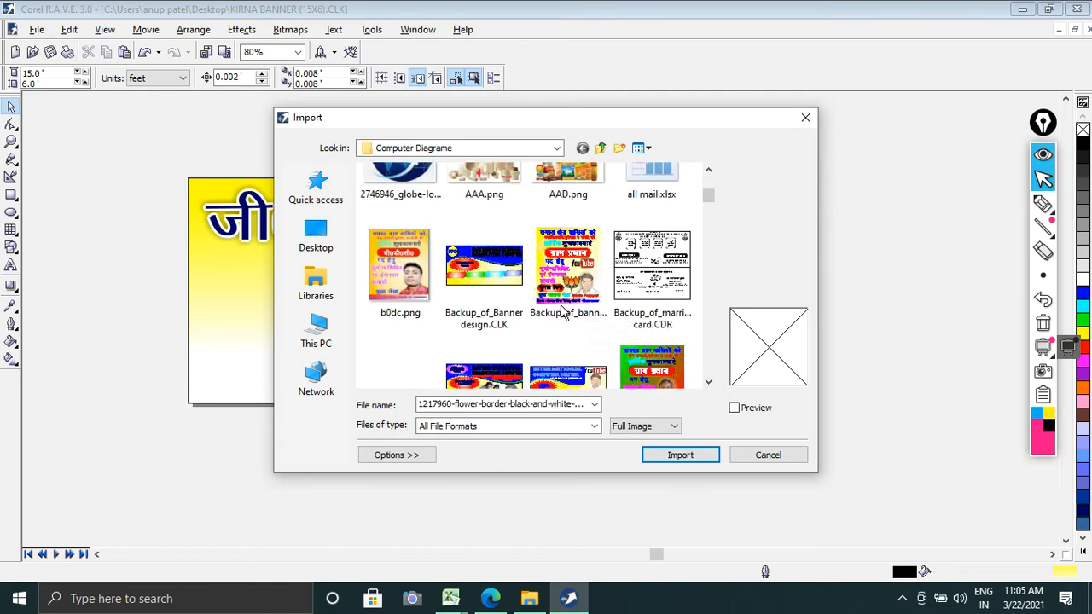
{"action": "scroll", "coordinate": [563, 313], "scroll_direction": "up", "scroll_amount": 1}
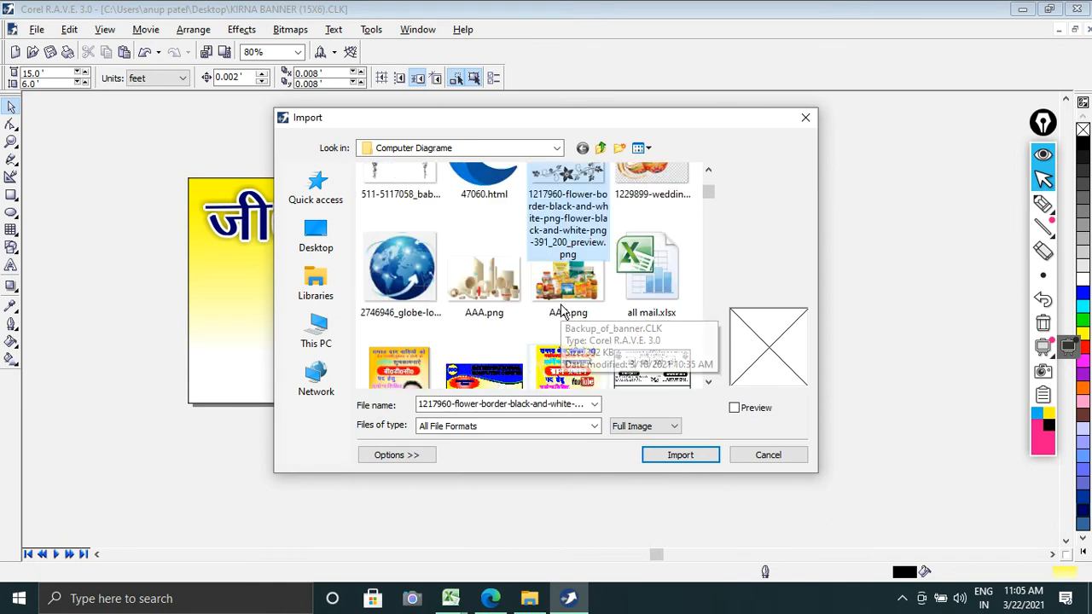
{"action": "scroll", "coordinate": [563, 312], "scroll_direction": "down", "scroll_amount": 1}
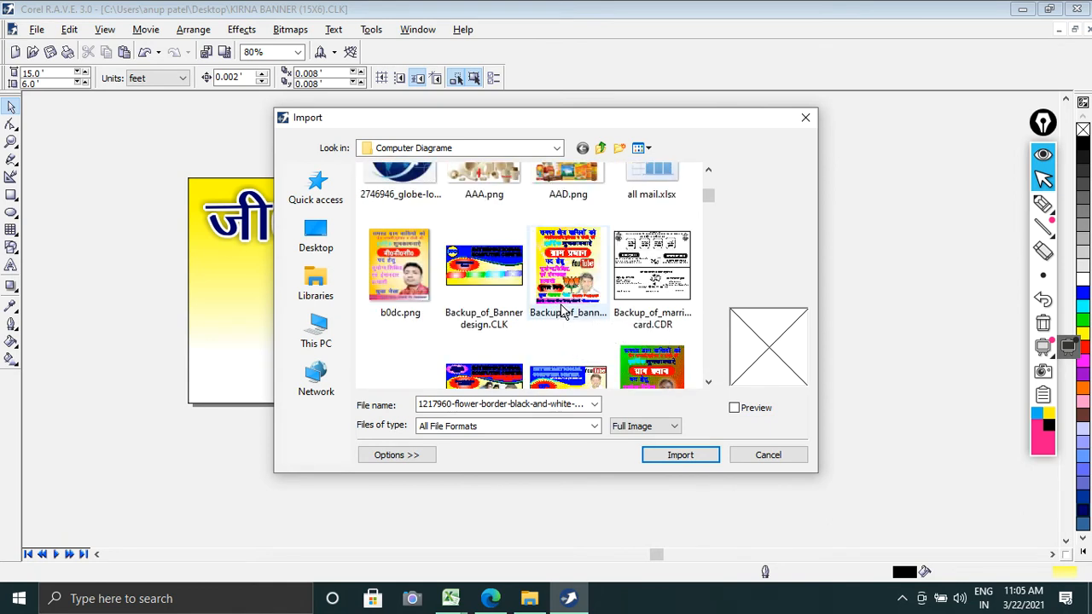
{"action": "scroll", "coordinate": [564, 312], "scroll_direction": "down", "scroll_amount": 2}
{"action": "scroll", "coordinate": [563, 313], "scroll_direction": "down", "scroll_amount": 1}
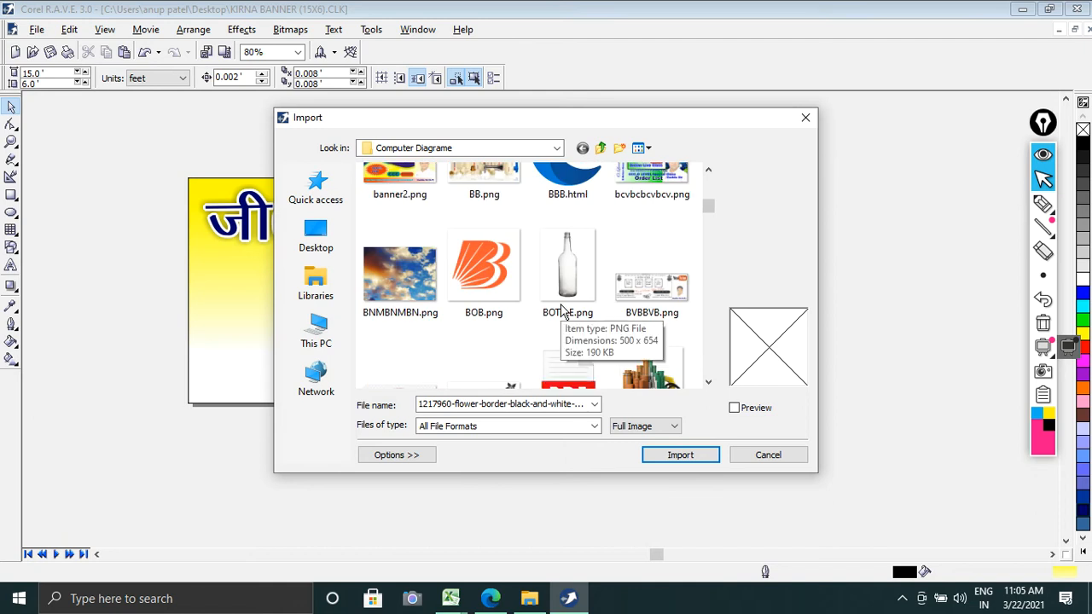
{"action": "scroll", "coordinate": [563, 312], "scroll_direction": "down", "scroll_amount": 1}
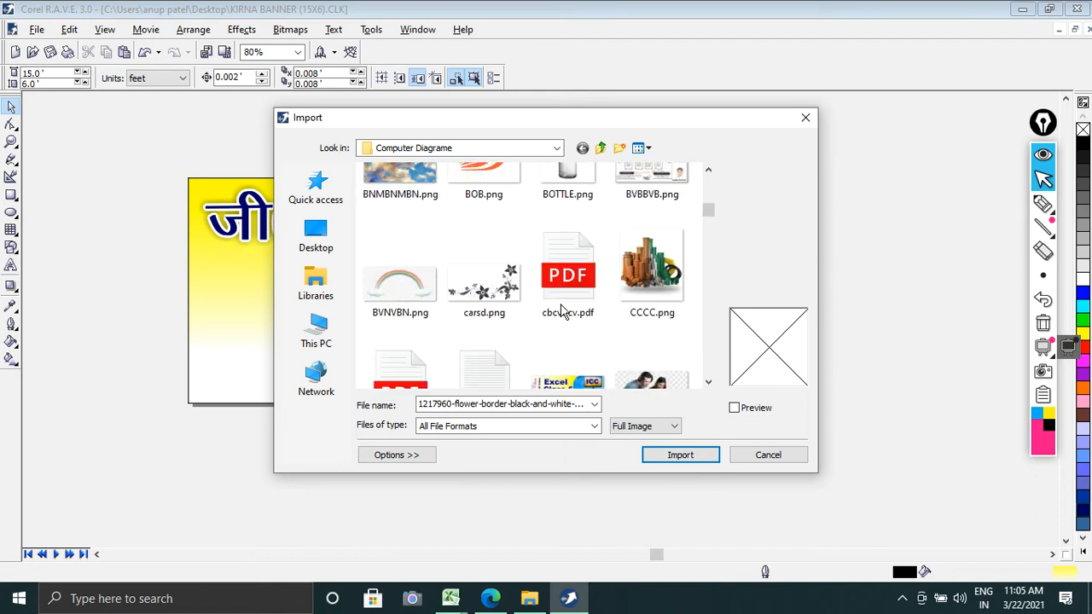
{"action": "scroll", "coordinate": [563, 312], "scroll_direction": "down", "scroll_amount": 1}
{"action": "scroll", "coordinate": [564, 312], "scroll_direction": "down", "scroll_amount": 1}
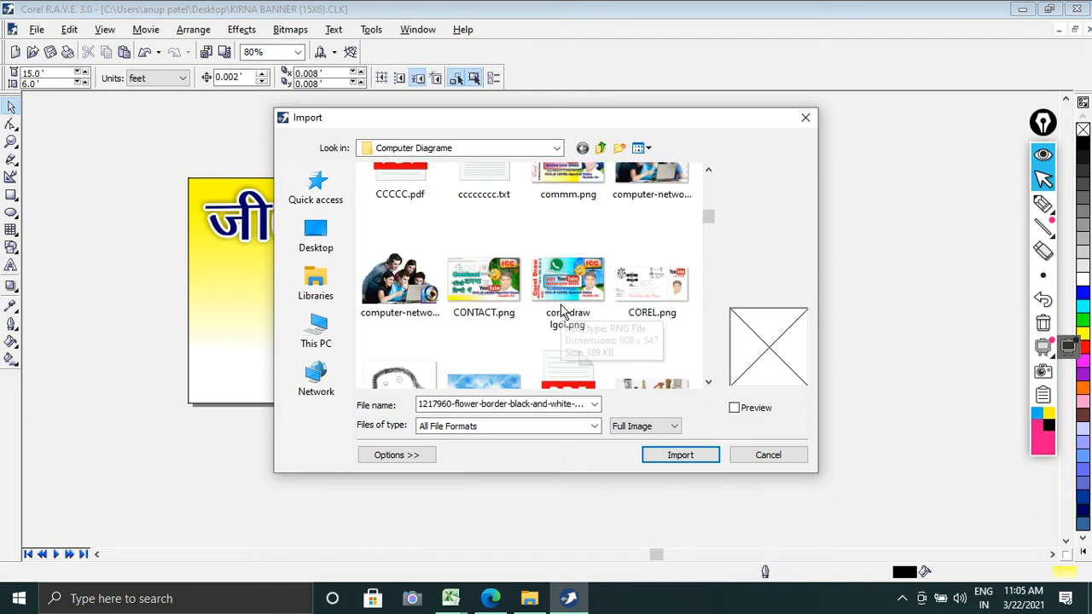
{"action": "scroll", "coordinate": [564, 312], "scroll_direction": "down", "scroll_amount": 1}
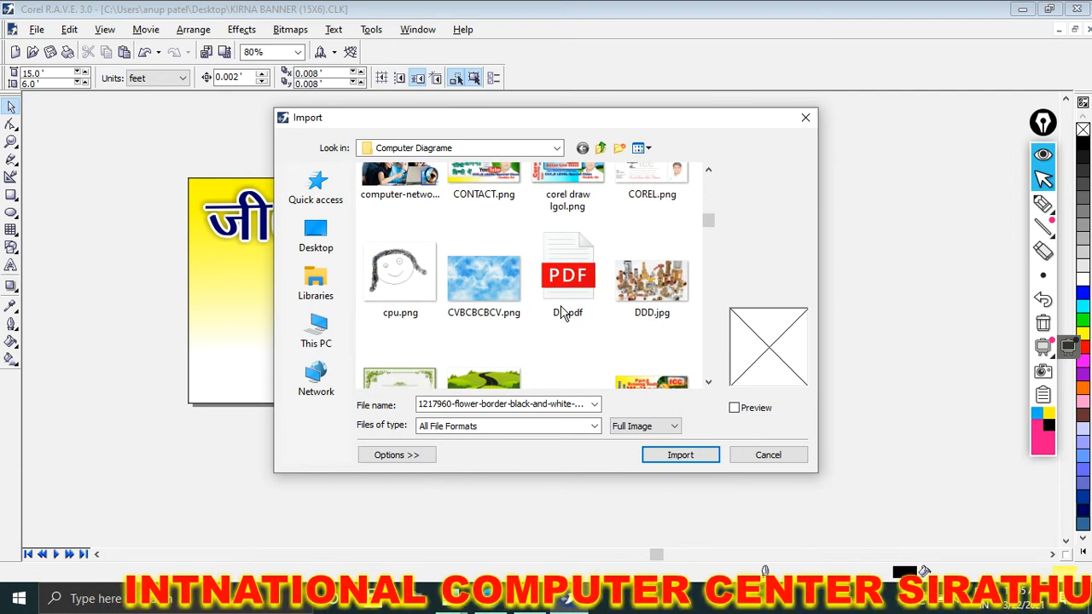
{"action": "scroll", "coordinate": [564, 337], "scroll_direction": "down", "scroll_amount": 1}
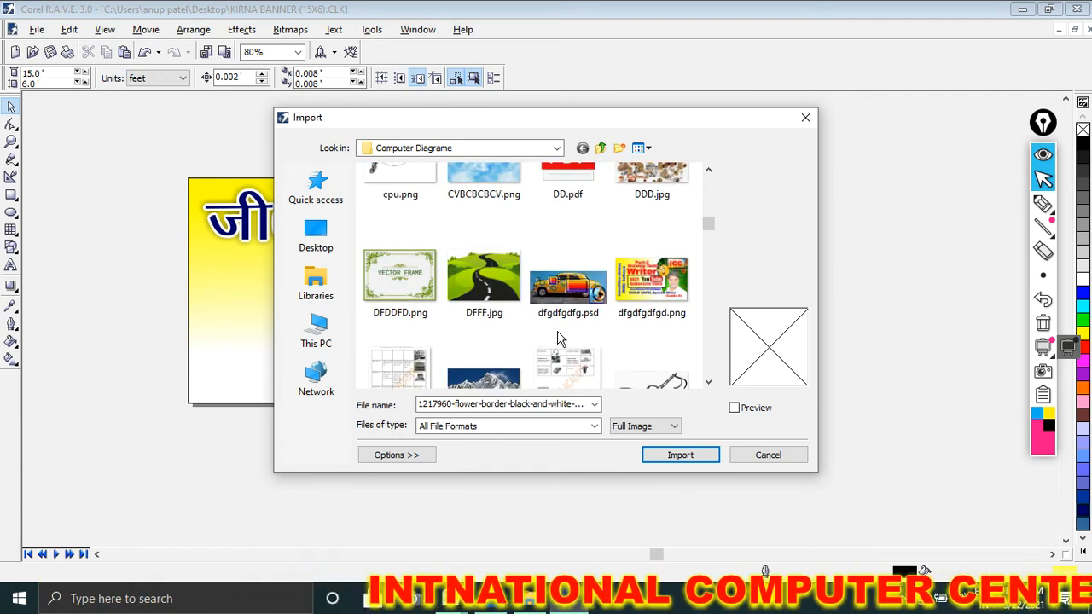
{"action": "scroll", "coordinate": [560, 338], "scroll_direction": "down", "scroll_amount": 1}
{"action": "scroll", "coordinate": [561, 339], "scroll_direction": "down", "scroll_amount": 2}
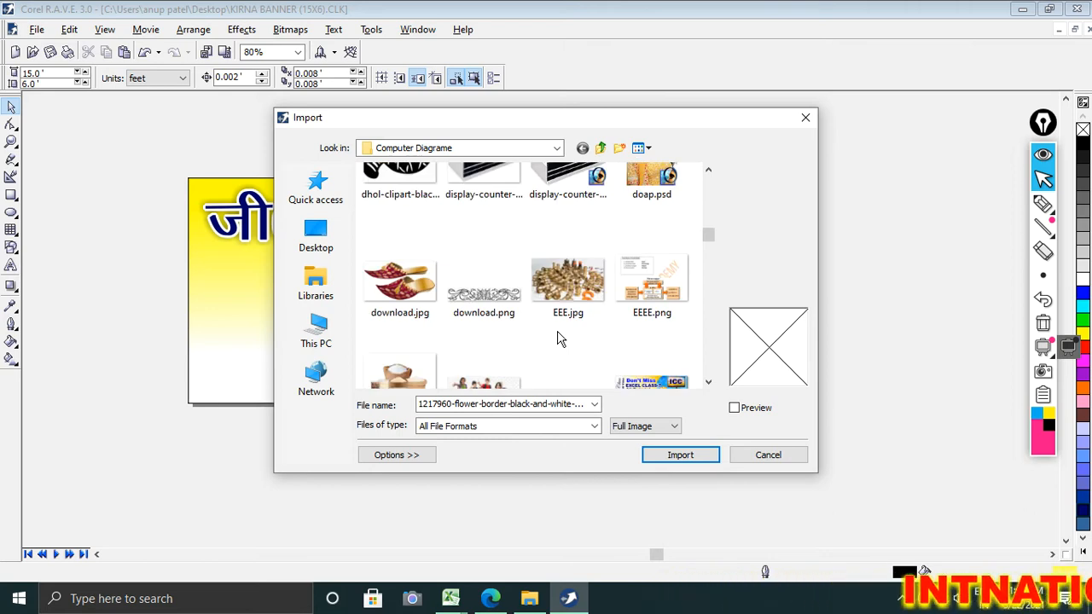
{"action": "scroll", "coordinate": [560, 339], "scroll_direction": "down", "scroll_amount": 4}
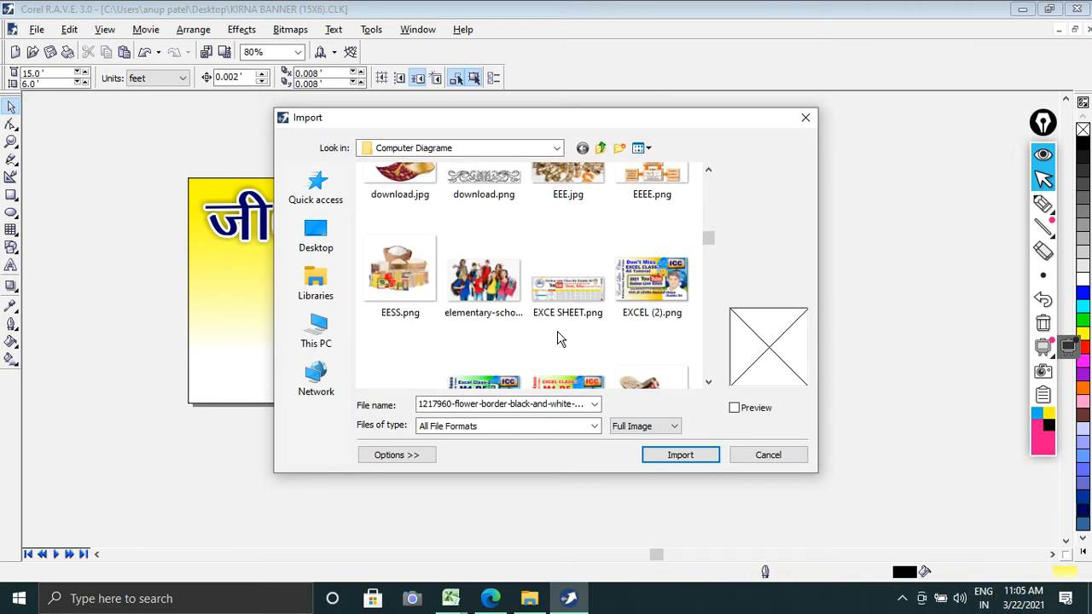
{"action": "scroll", "coordinate": [559, 339], "scroll_direction": "down", "scroll_amount": 1}
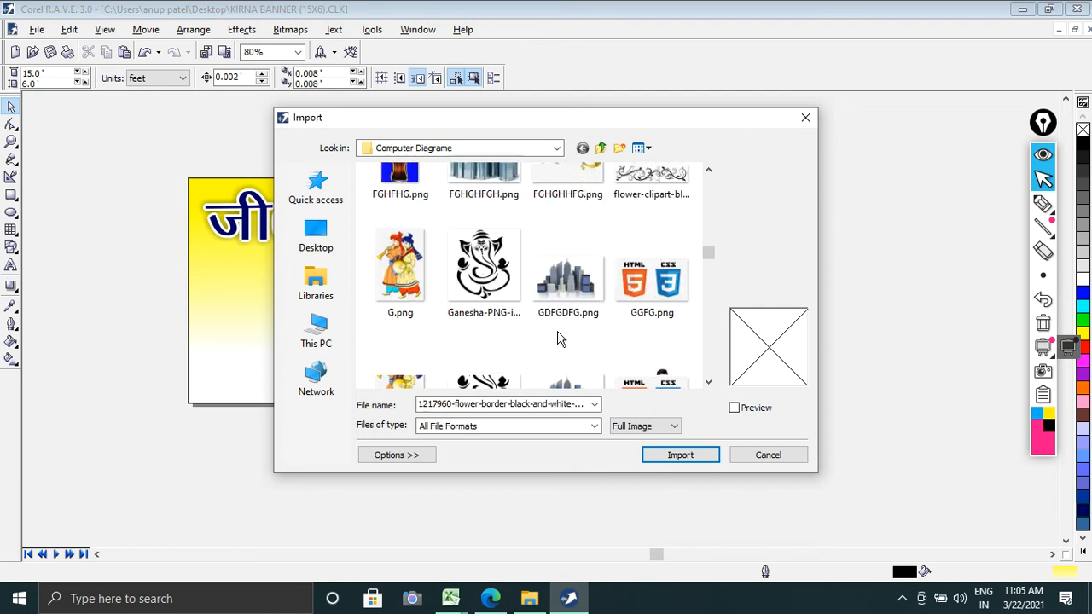
{"action": "scroll", "coordinate": [559, 339], "scroll_direction": "down", "scroll_amount": 1}
{"action": "scroll", "coordinate": [559, 339], "scroll_direction": "down", "scroll_amount": 1}
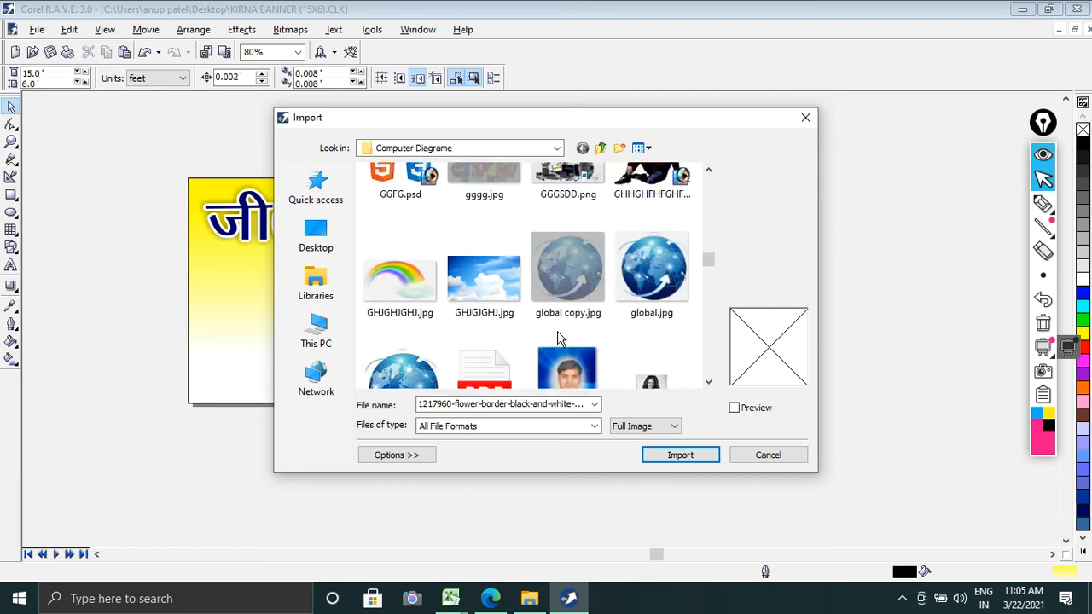
{"action": "scroll", "coordinate": [559, 339], "scroll_direction": "down", "scroll_amount": 3}
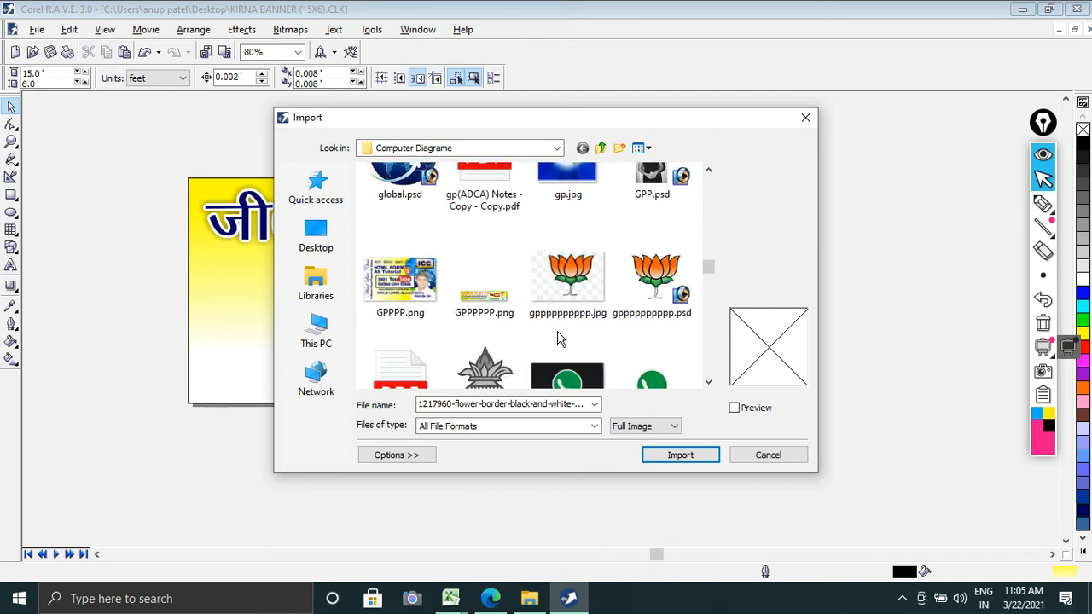
{"action": "scroll", "coordinate": [559, 338], "scroll_direction": "down", "scroll_amount": 2}
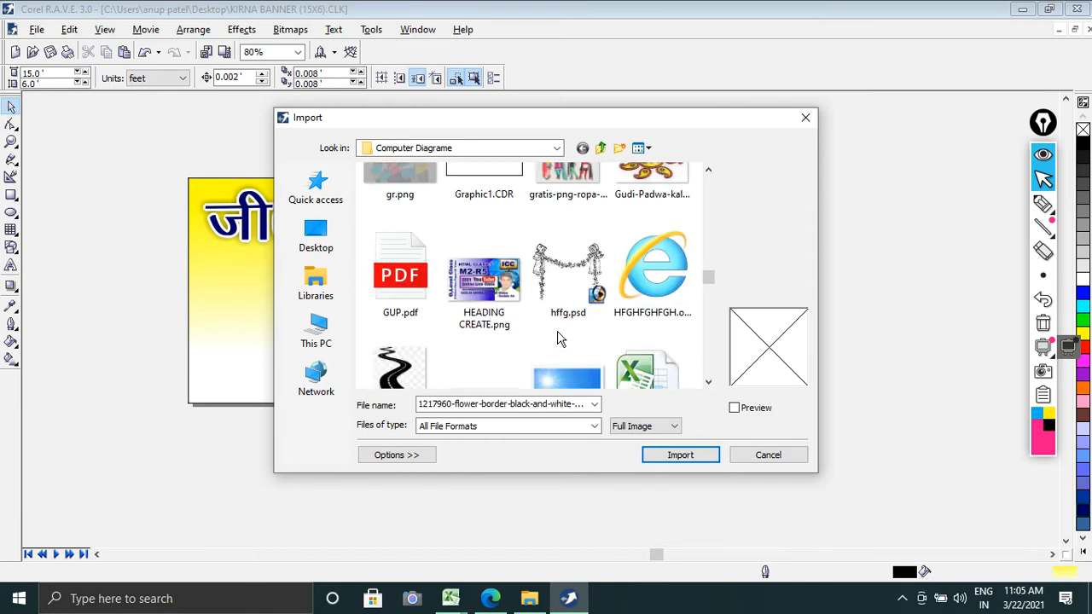
{"action": "scroll", "coordinate": [559, 339], "scroll_direction": "down", "scroll_amount": 1}
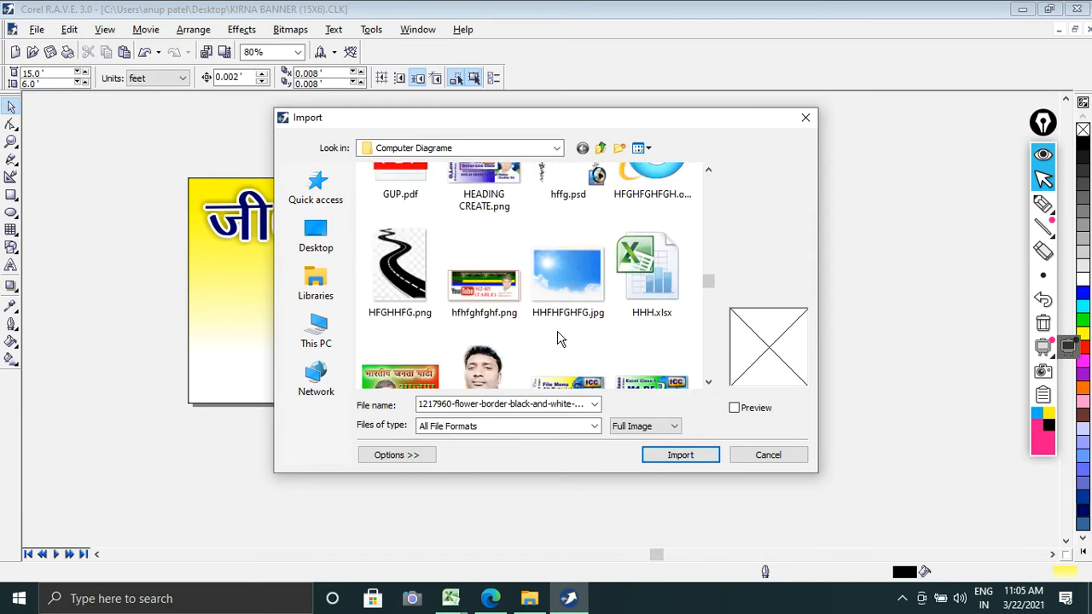
{"action": "scroll", "coordinate": [559, 338], "scroll_direction": "down", "scroll_amount": 2}
{"action": "scroll", "coordinate": [559, 339], "scroll_direction": "down", "scroll_amount": 3}
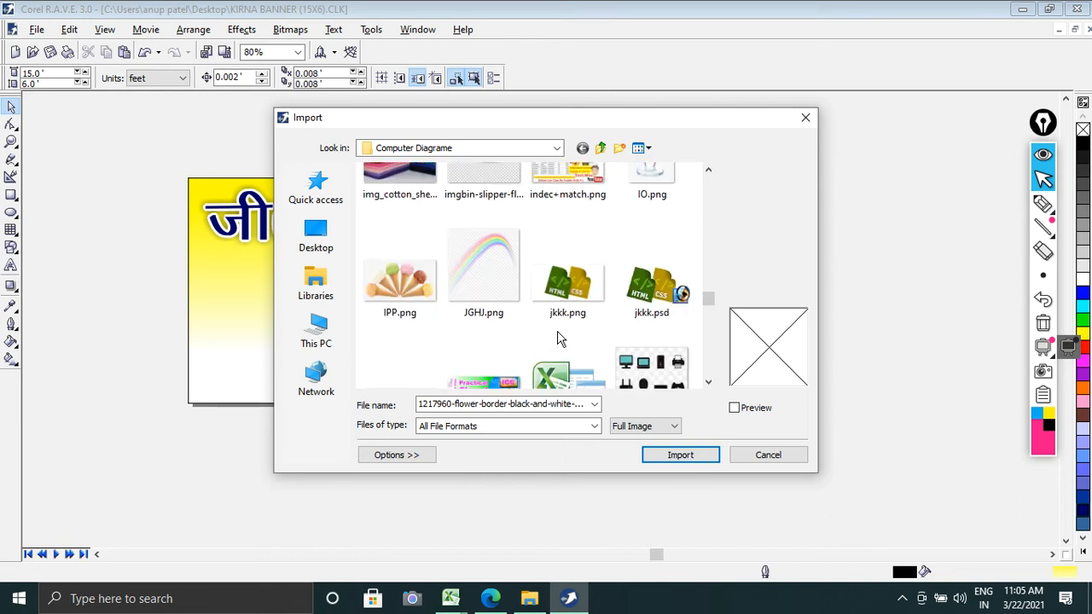
{"action": "scroll", "coordinate": [559, 339], "scroll_direction": "down", "scroll_amount": 1}
{"action": "scroll", "coordinate": [558, 339], "scroll_direction": "down", "scroll_amount": 3}
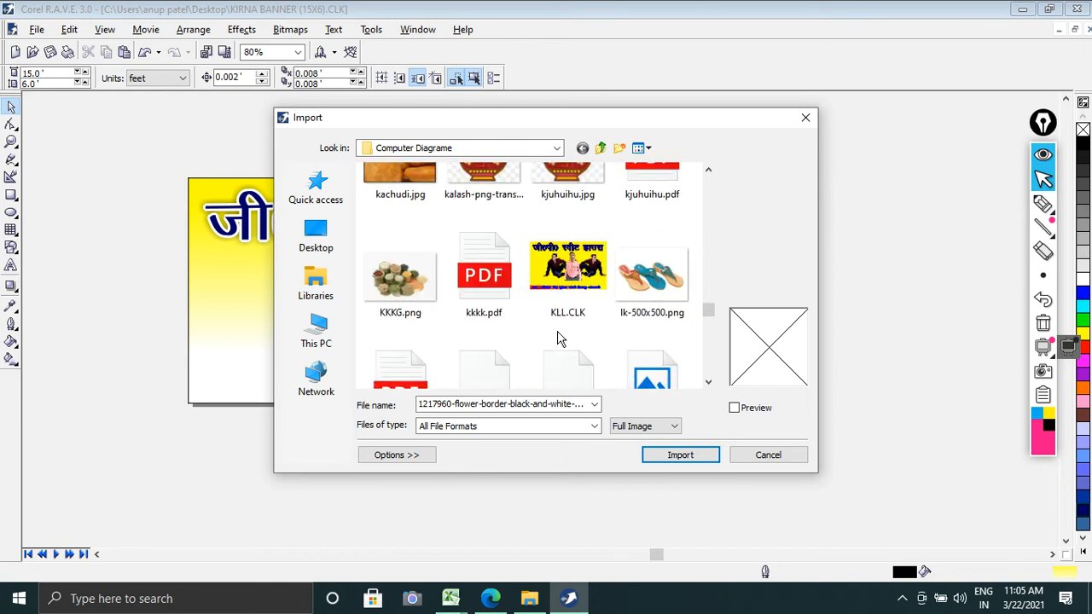
{"action": "scroll", "coordinate": [559, 339], "scroll_direction": "down", "scroll_amount": 2}
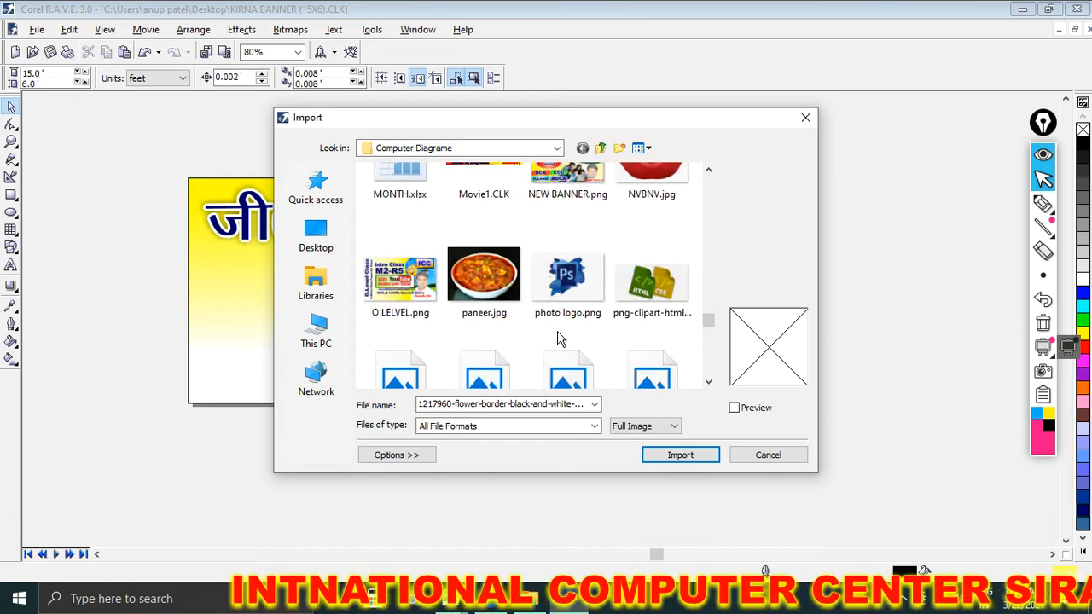
{"action": "scroll", "coordinate": [559, 339], "scroll_direction": "down", "scroll_amount": 2}
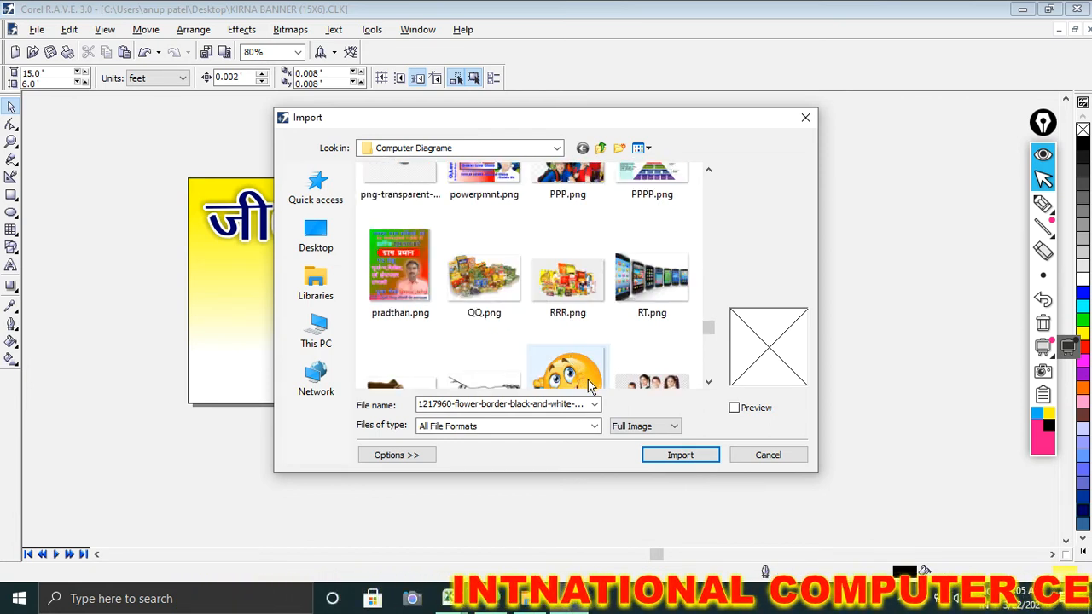
{"action": "left_click", "coordinate": [765, 460]}
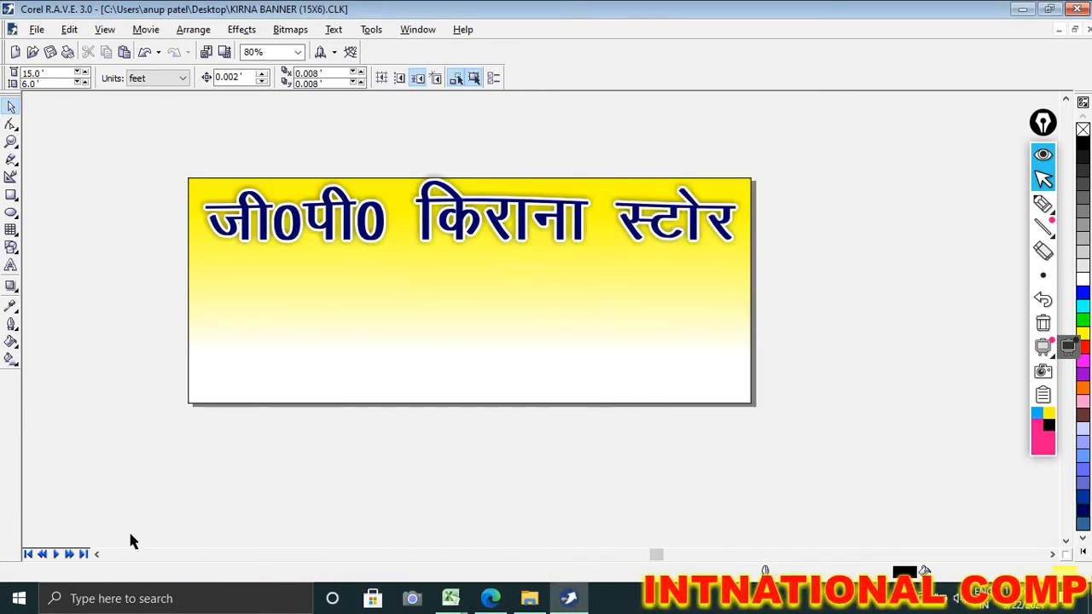
Step: Switch to Adobe Photoshop by launching it through the Windows Run prompt
{"action": "key", "text": "super+r"}
{"action": "type", "text": "phot"}
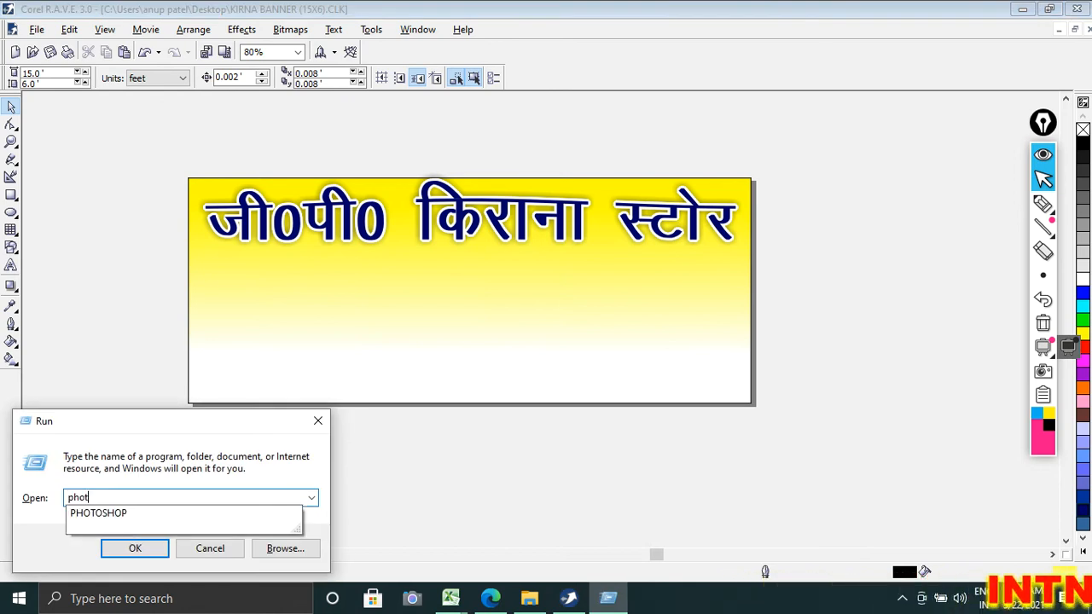
{"action": "key", "text": "Down"}
{"action": "left_click", "coordinate": [133, 546]}
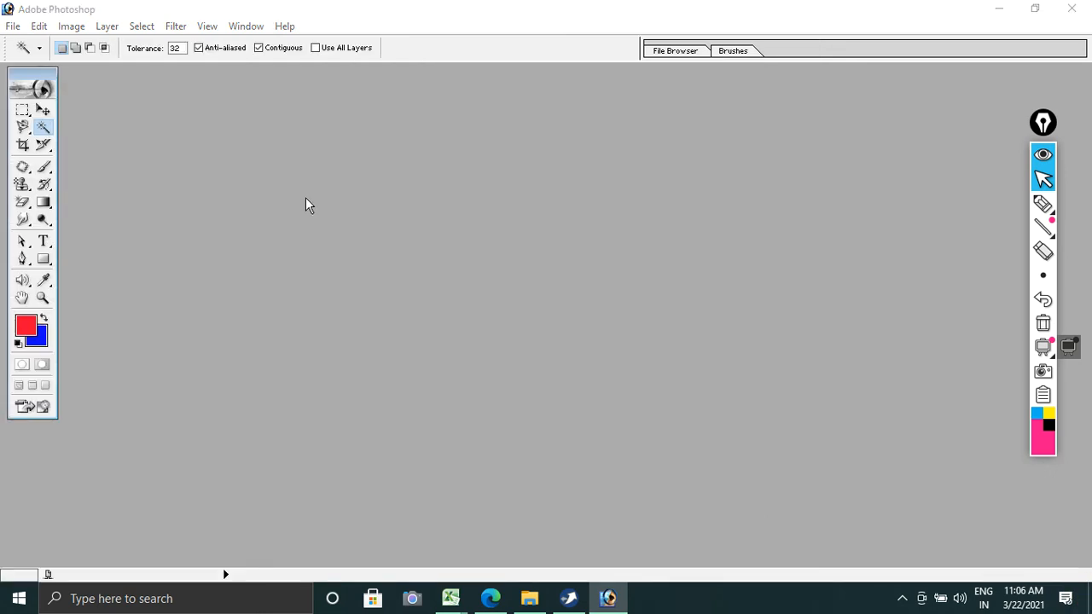
Step: Open the grocery pictures AAD.png and EESS.png together from the Computer Diagrame folder
{"action": "double_click", "coordinate": [306, 198]}
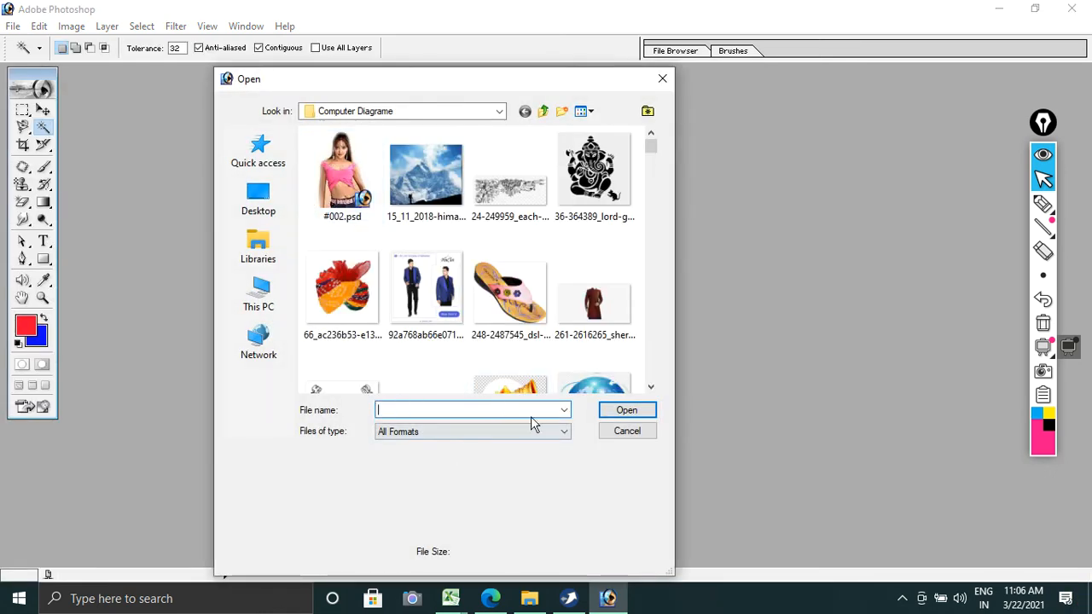
{"action": "scroll", "coordinate": [654, 387], "scroll_direction": "down", "scroll_amount": 5}
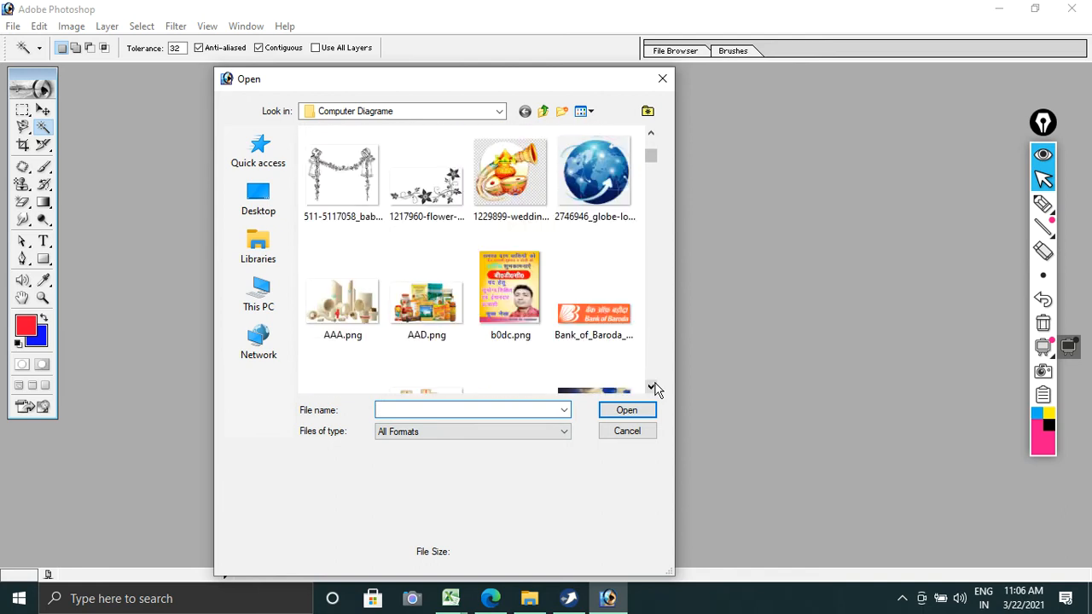
{"action": "left_click", "coordinate": [399, 331]}
{"action": "left_click", "coordinate": [650, 387]}
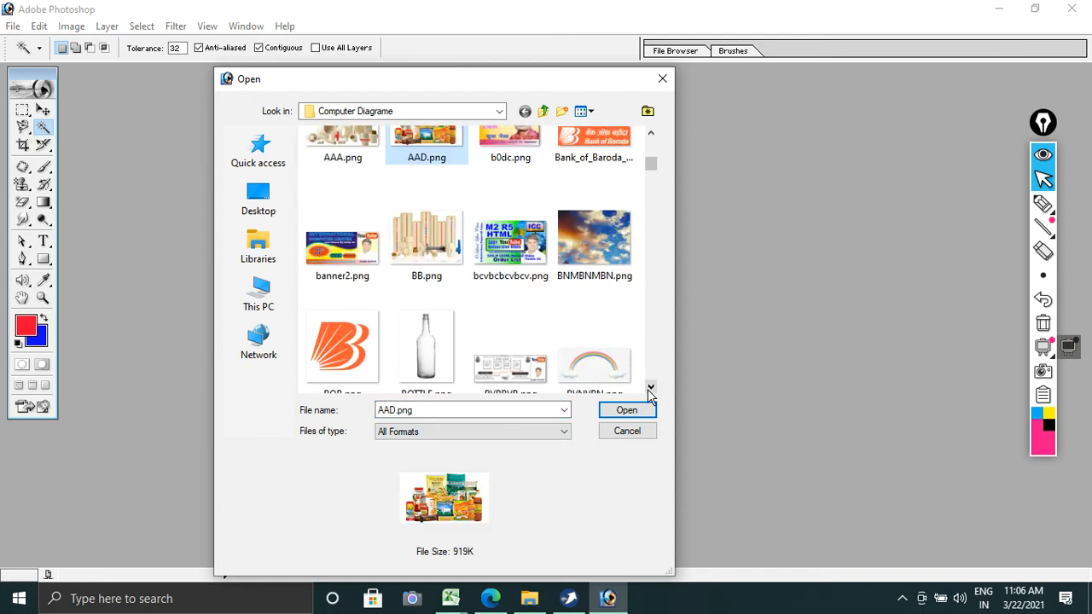
{"action": "scroll", "coordinate": [650, 390], "scroll_direction": "down", "scroll_amount": 6}
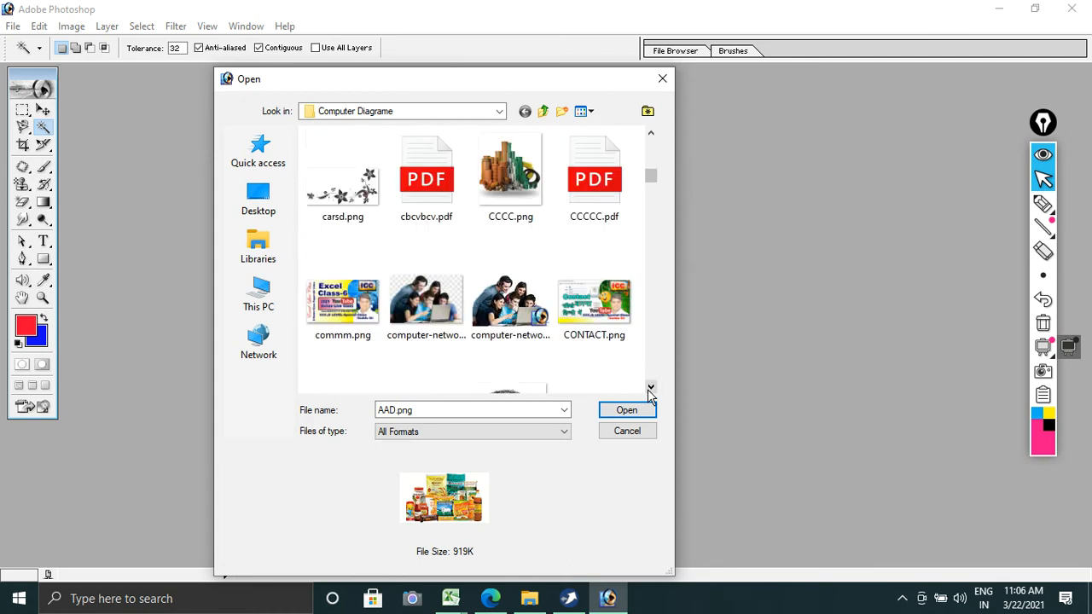
{"action": "scroll", "coordinate": [650, 391], "scroll_direction": "down", "scroll_amount": 6}
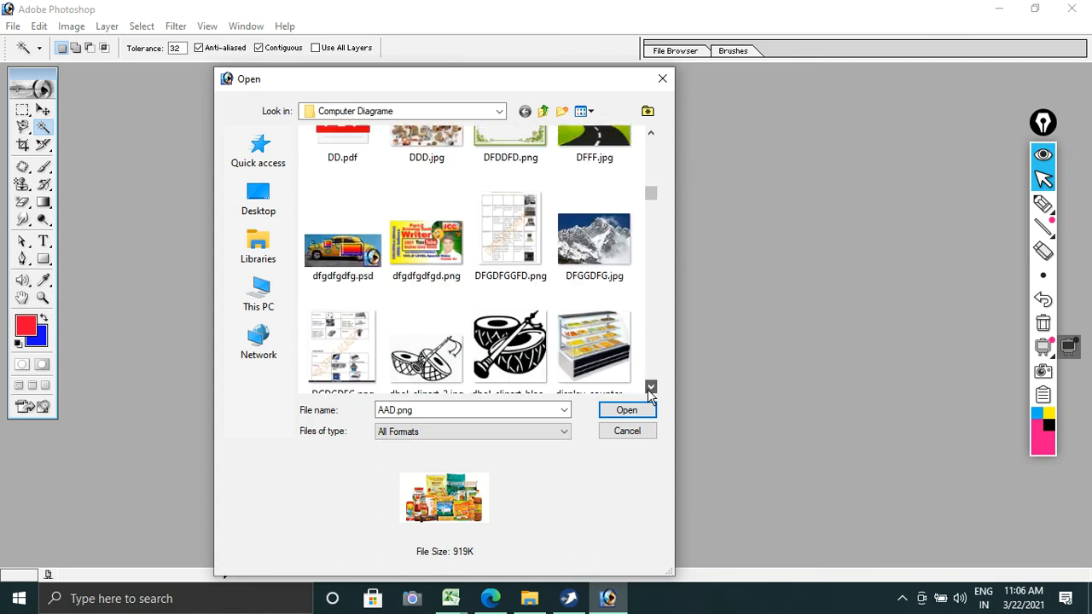
{"action": "scroll", "coordinate": [650, 390], "scroll_direction": "down", "scroll_amount": 3}
{"action": "scroll", "coordinate": [650, 391], "scroll_direction": "down", "scroll_amount": 3}
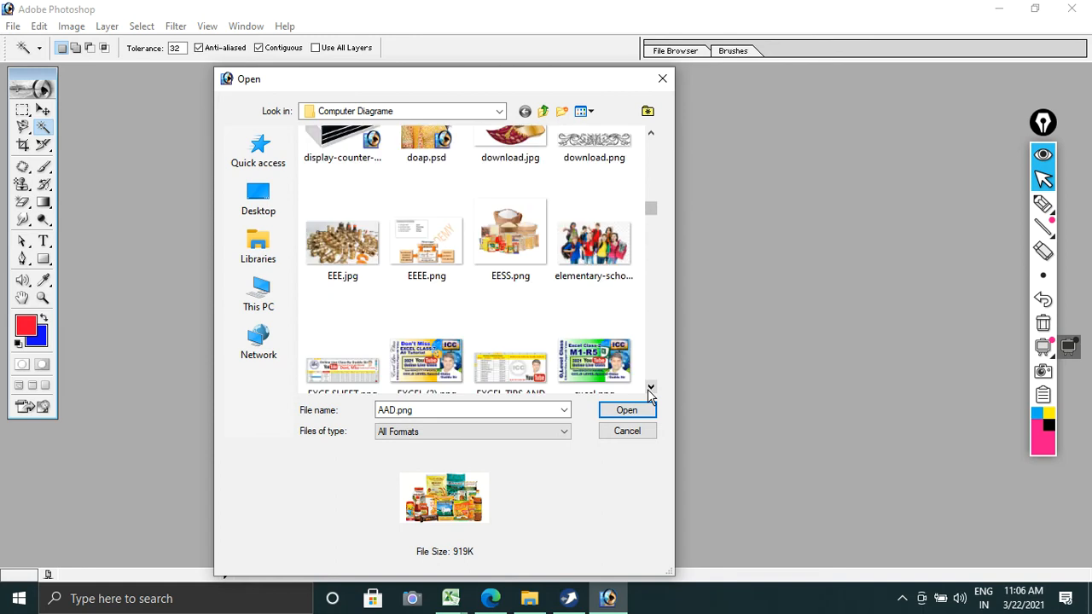
{"action": "left_click", "coordinate": [533, 276], "text": "ctrl"}
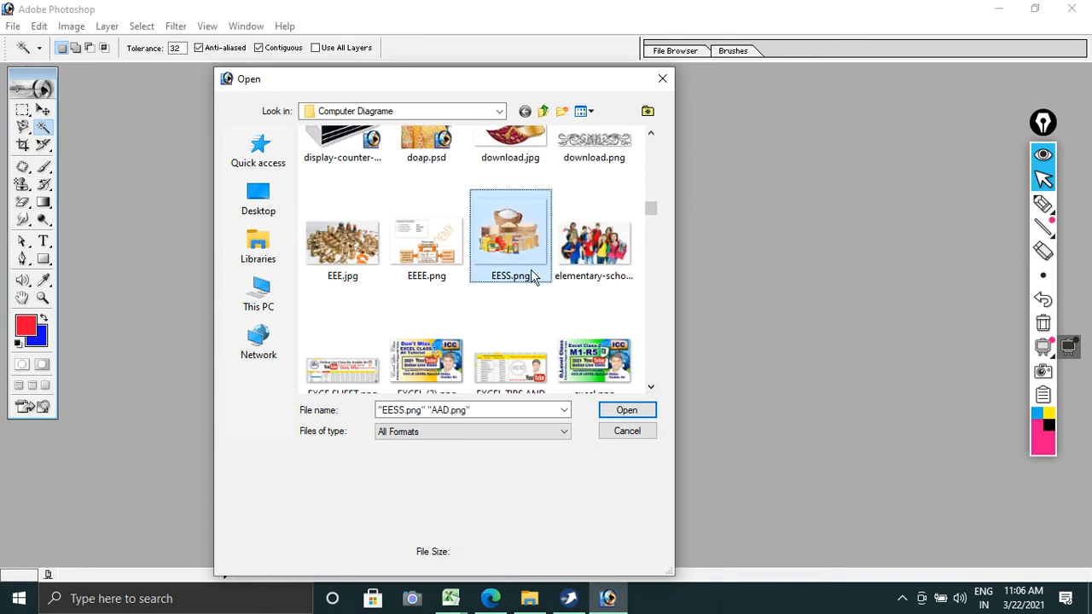
{"action": "scroll", "coordinate": [647, 391], "scroll_direction": "down", "scroll_amount": 10}
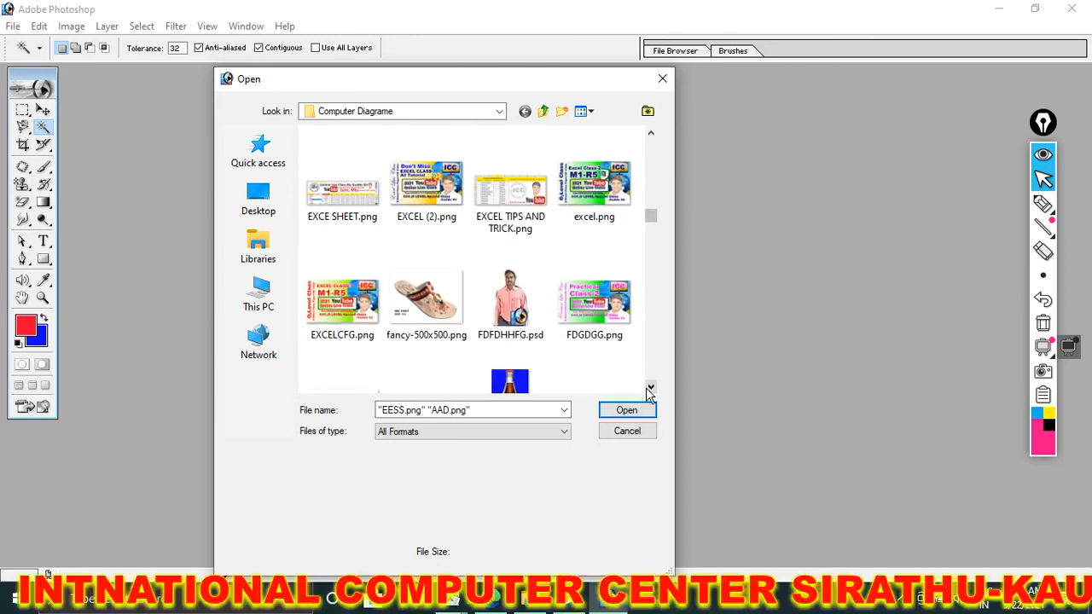
{"action": "scroll", "coordinate": [648, 390], "scroll_direction": "down", "scroll_amount": 15}
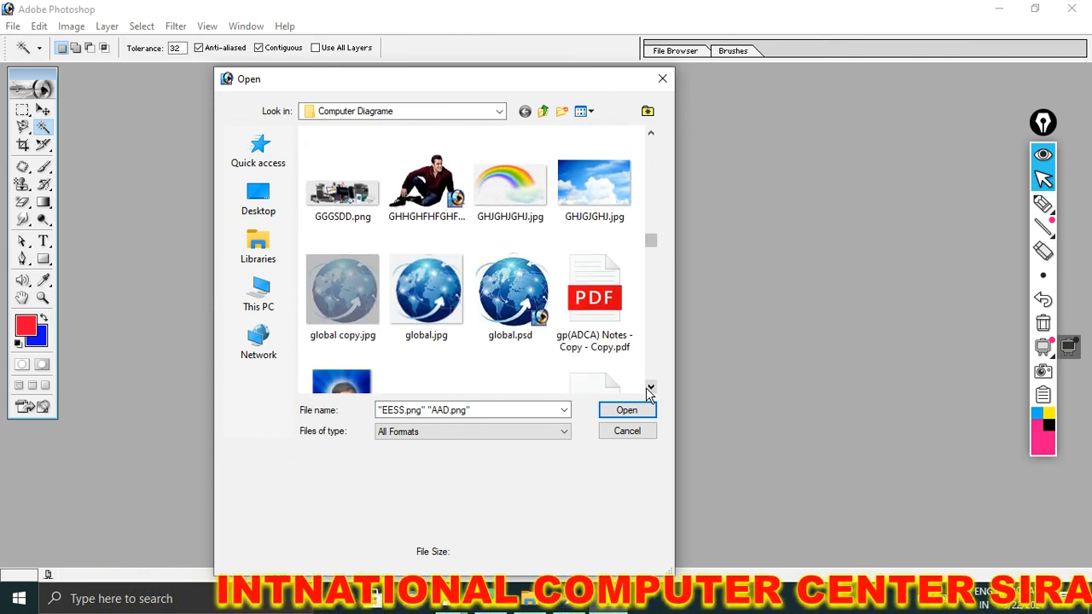
{"action": "left_click", "coordinate": [627, 411]}
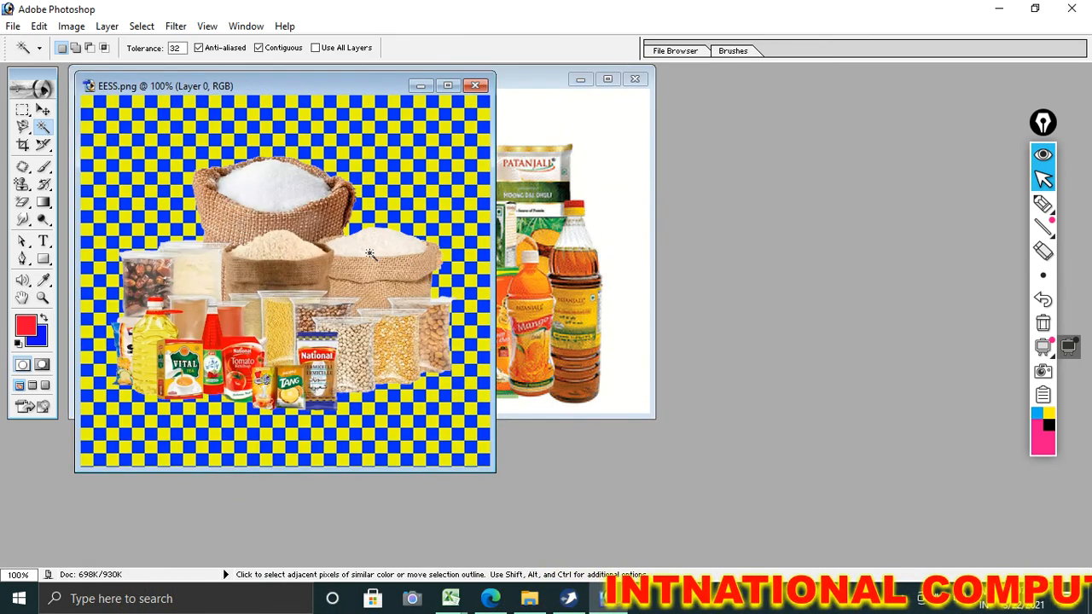
Step: Save the EESS grocery picture on the Desktop in Photoshop PSD format under the name hffgh
{"action": "left_click_drag", "start_coordinate": [249, 82], "coordinate": [231, 91]}
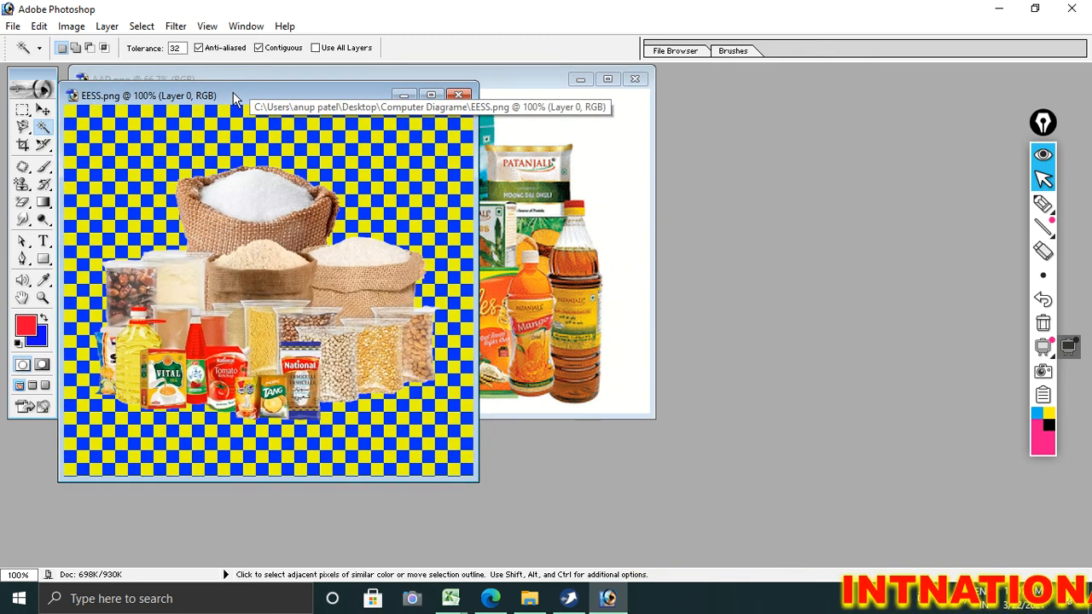
{"action": "left_click", "coordinate": [12, 26]}
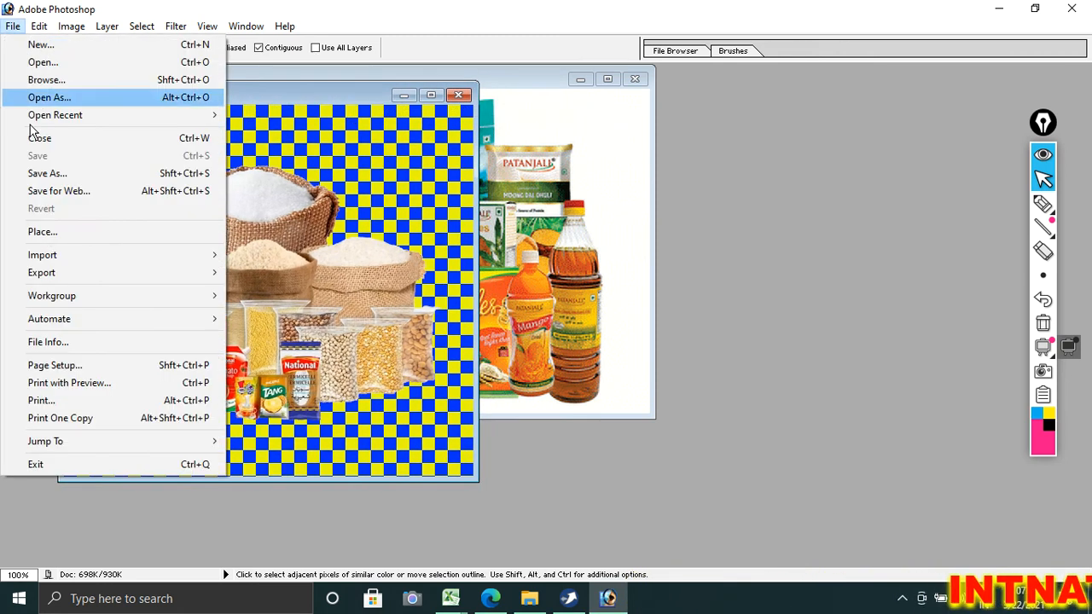
{"action": "left_click", "coordinate": [53, 175]}
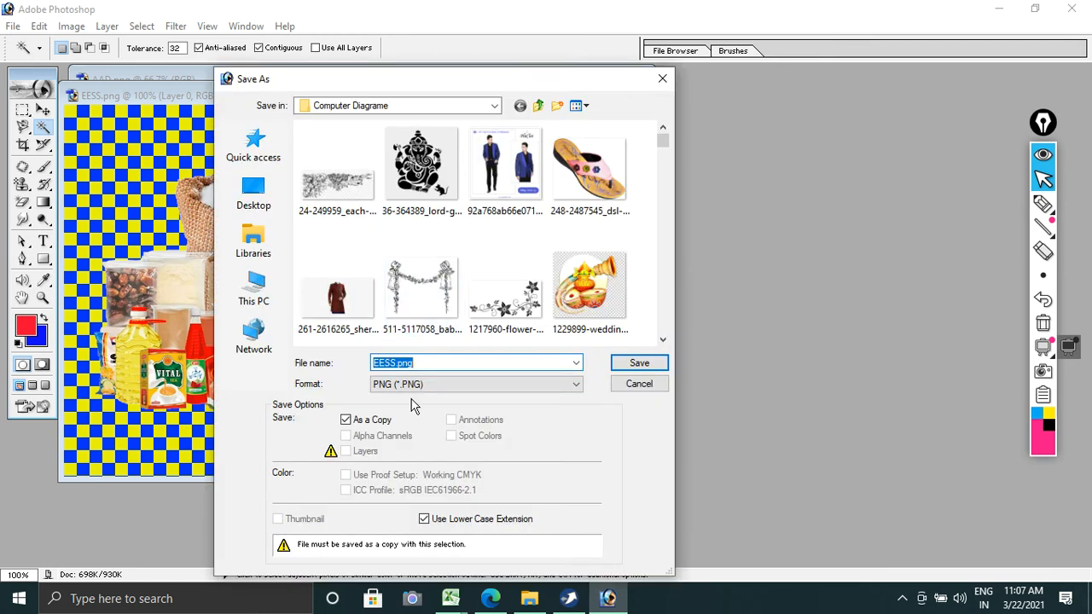
{"action": "left_click", "coordinate": [424, 386]}
{"action": "left_click", "coordinate": [410, 395]}
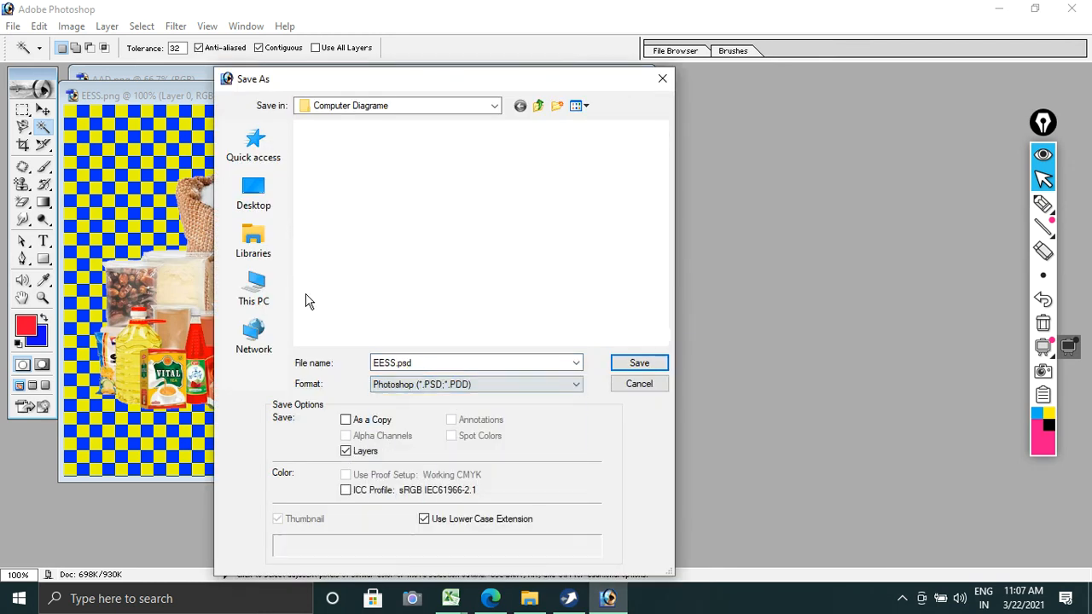
{"action": "left_click", "coordinate": [269, 215]}
{"action": "left_click", "coordinate": [444, 366]}
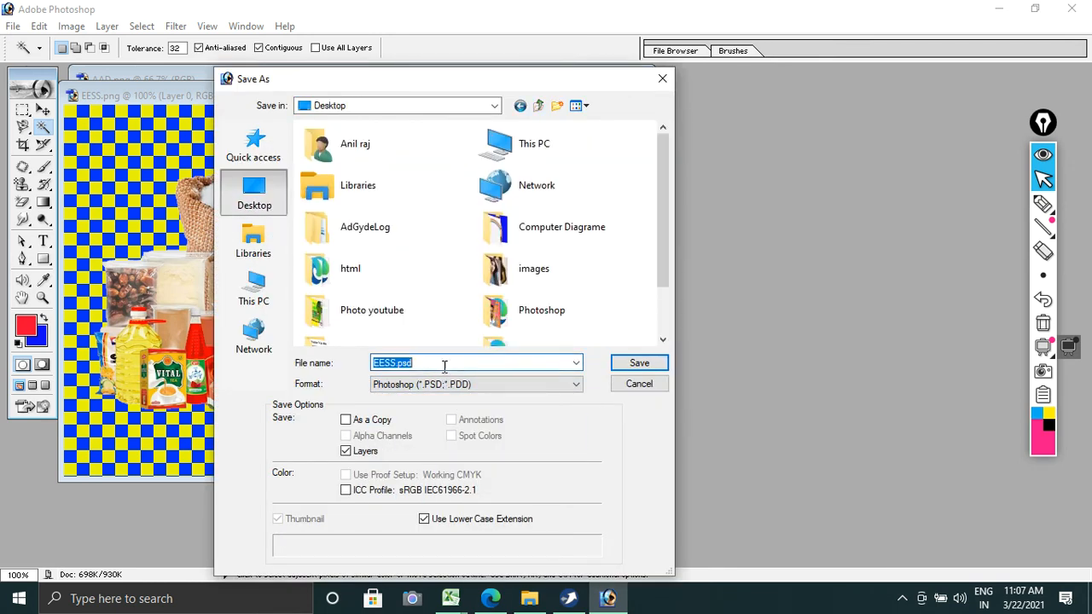
{"action": "key", "text": "Return"}
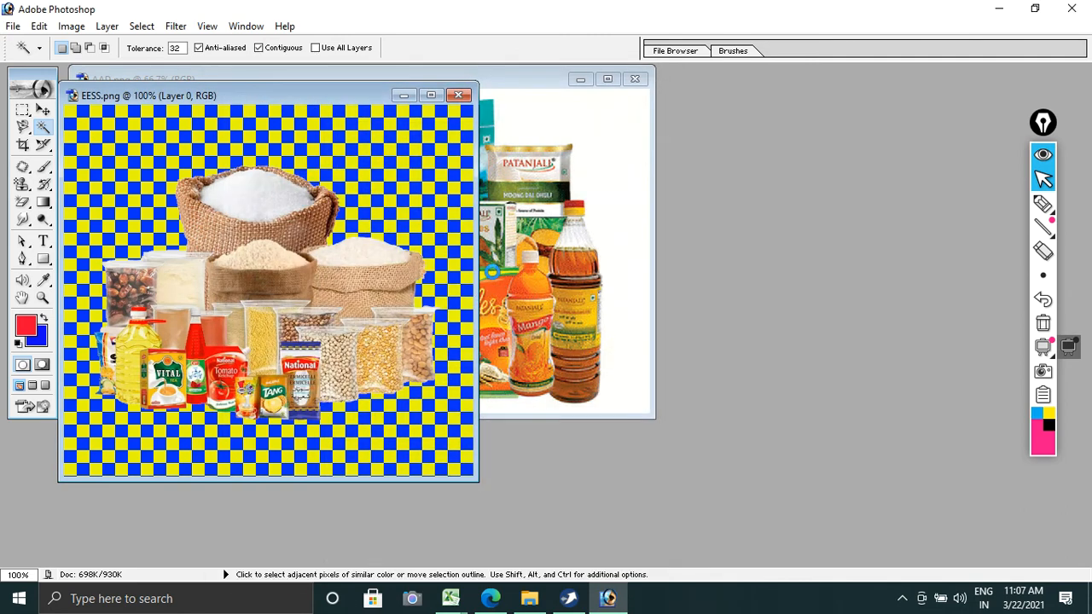
Step: Convert the AAD.png background into a regular layer, delete its white surroundings with the Magic Wand and clear the selection
{"action": "left_click", "coordinate": [549, 138]}
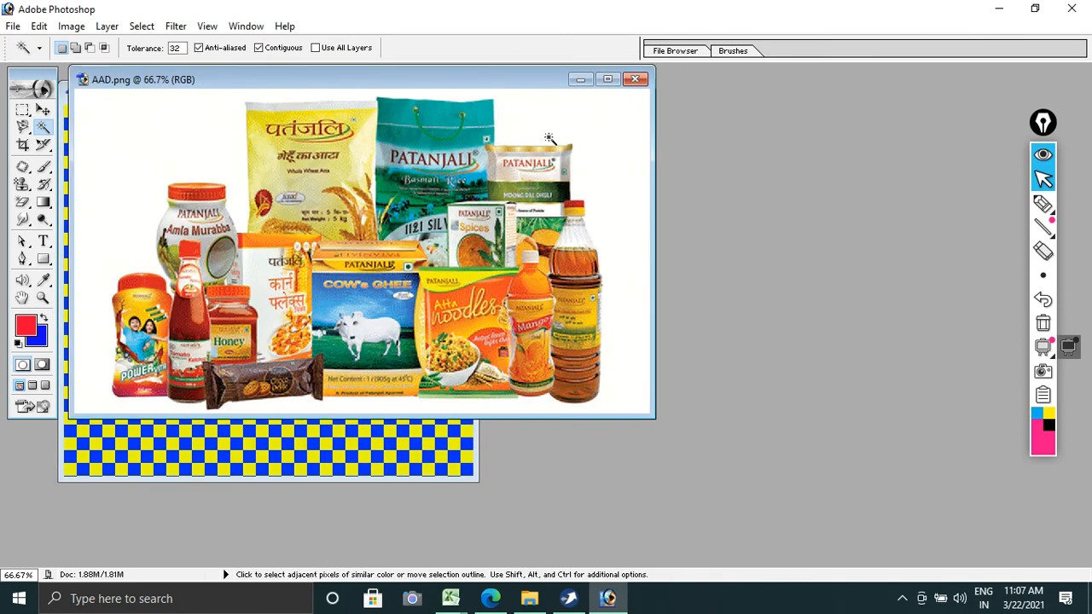
{"action": "left_click", "coordinate": [108, 26]}
{"action": "mouse_move", "coordinate": [268, 47]}
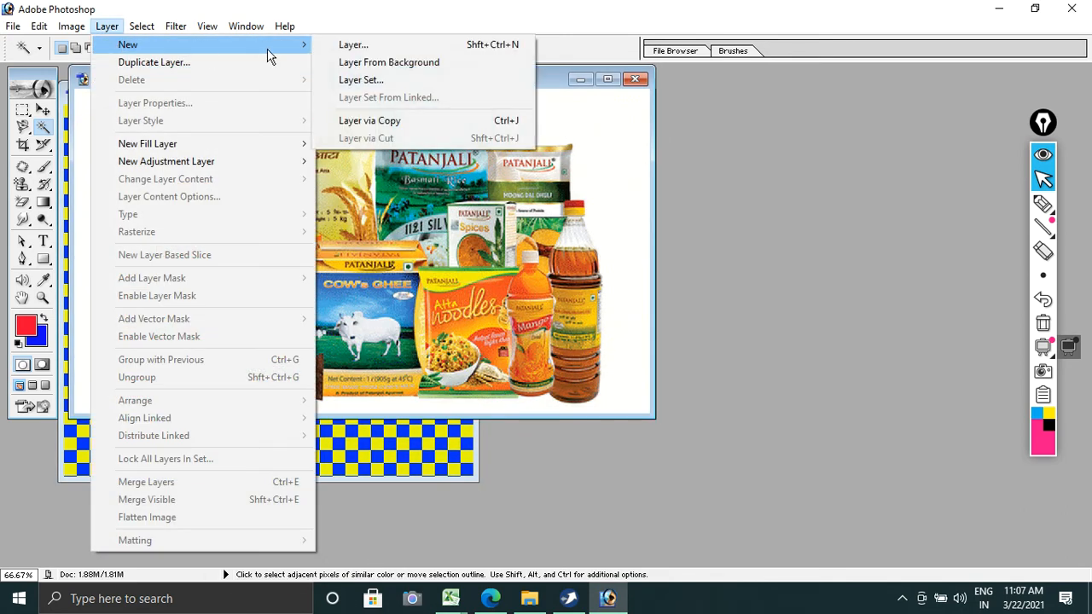
{"action": "left_click", "coordinate": [341, 62]}
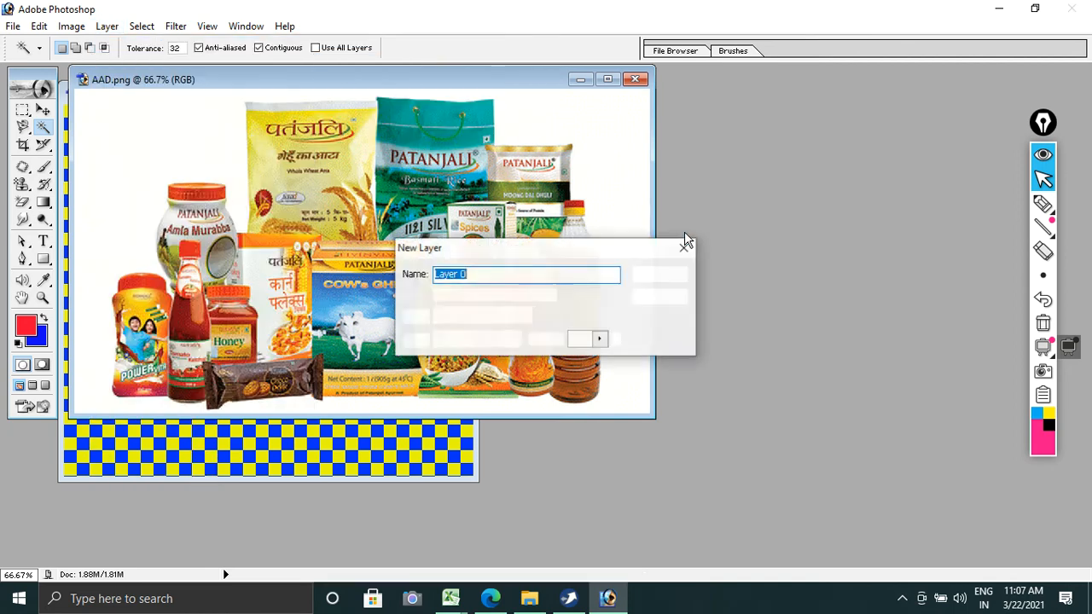
{"action": "key", "text": "Return"}
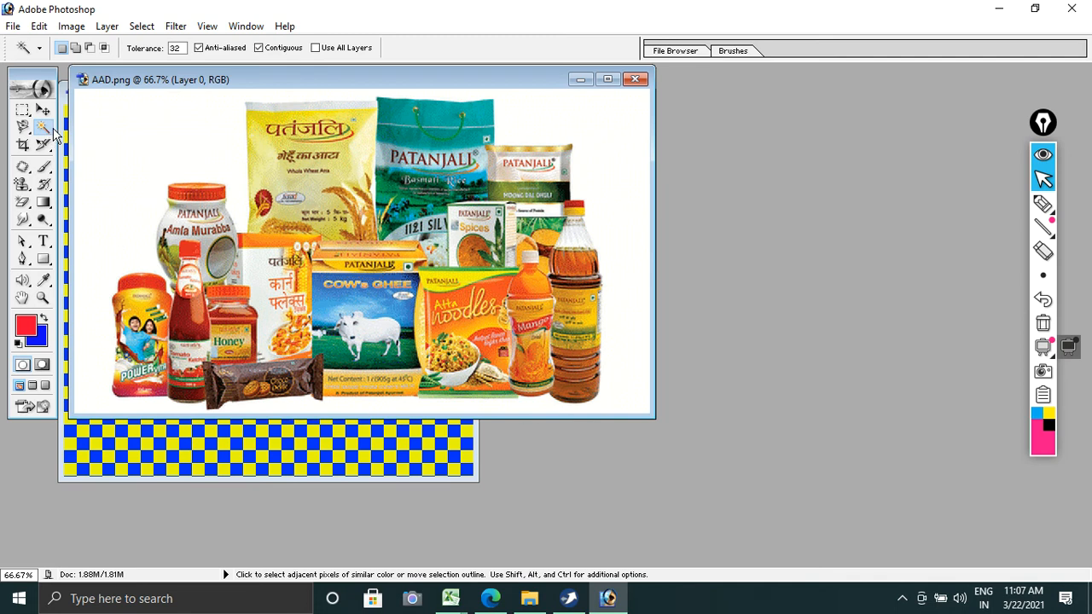
{"action": "key", "text": "Delete"}
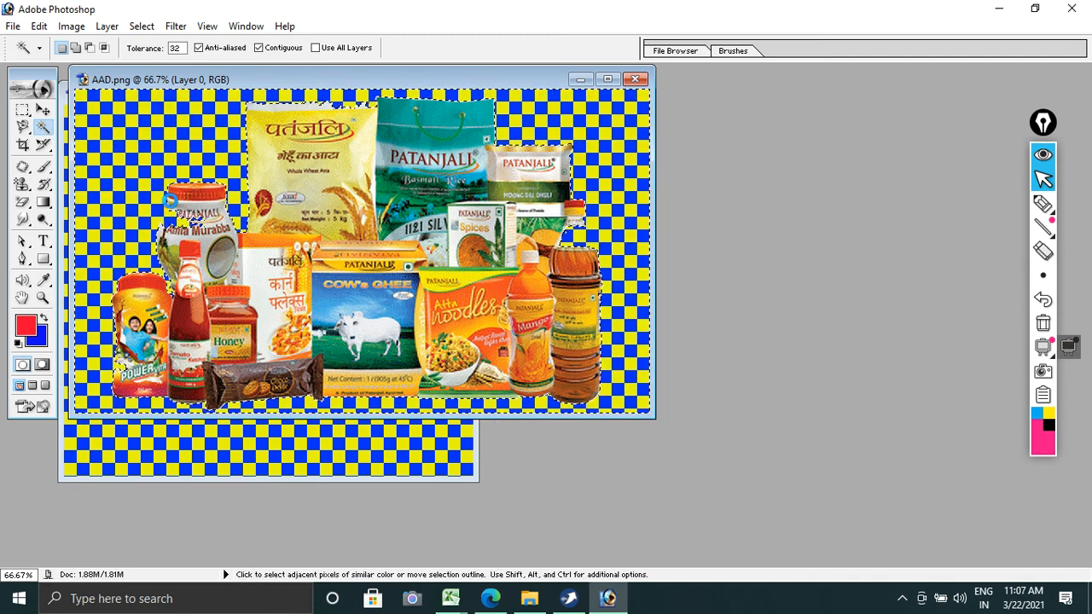
{"action": "key", "text": "ctrl+d"}
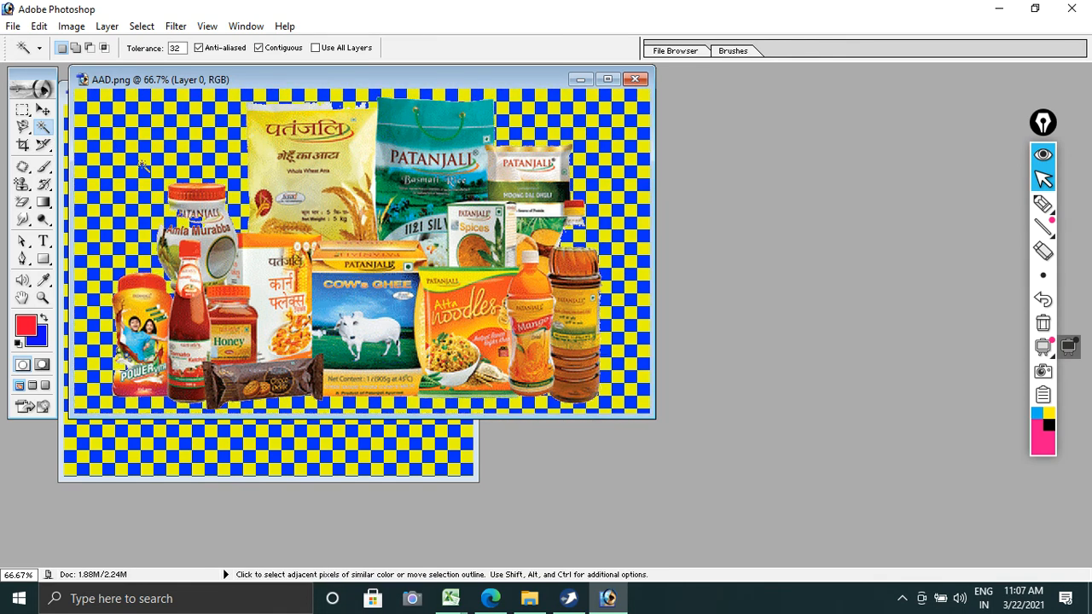
Step: Save the cut-out AAD picture on the Desktop in Photoshop PSD format under the name fgdfgg
{"action": "left_click", "coordinate": [13, 26]}
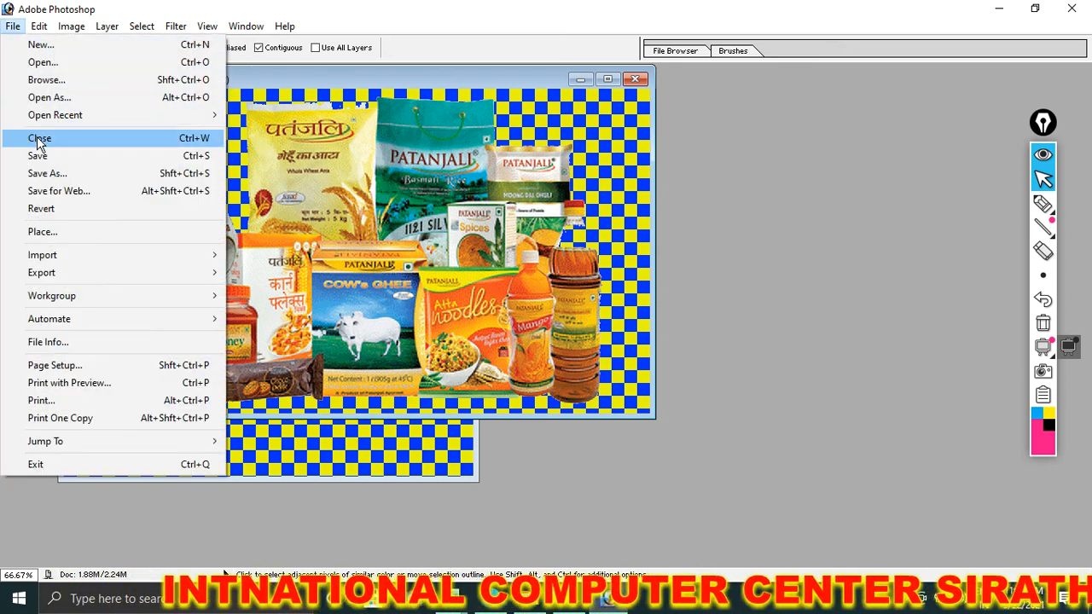
{"action": "left_click", "coordinate": [47, 168]}
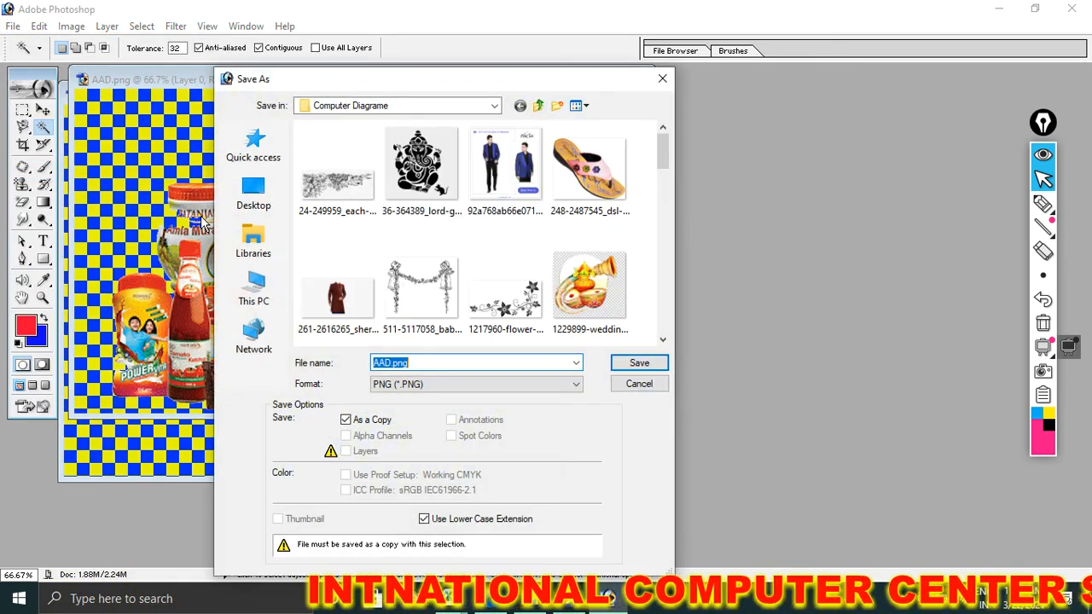
{"action": "left_click", "coordinate": [253, 194]}
{"action": "left_click", "coordinate": [426, 384]}
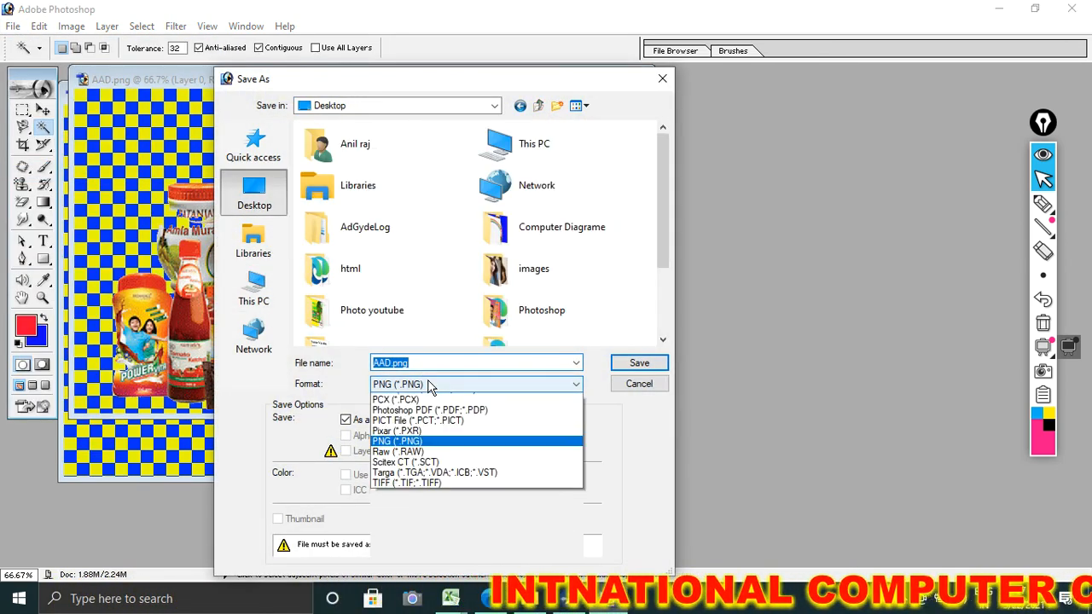
{"action": "left_click", "coordinate": [427, 396]}
{"action": "left_click", "coordinate": [424, 367]}
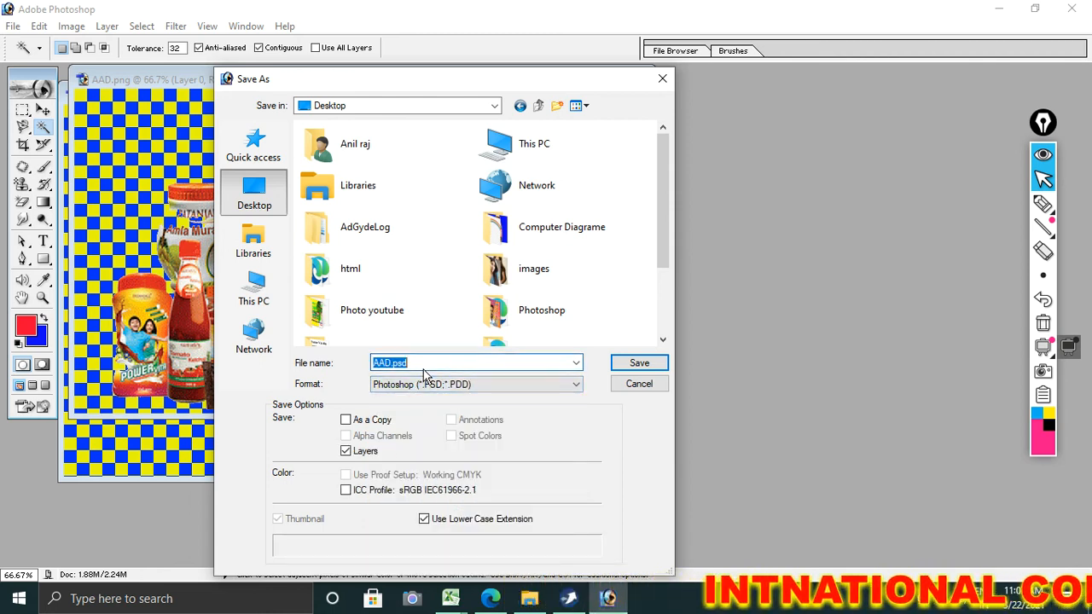
{"action": "type", "text": "fgdfgg"}
{"action": "key", "text": "Return"}
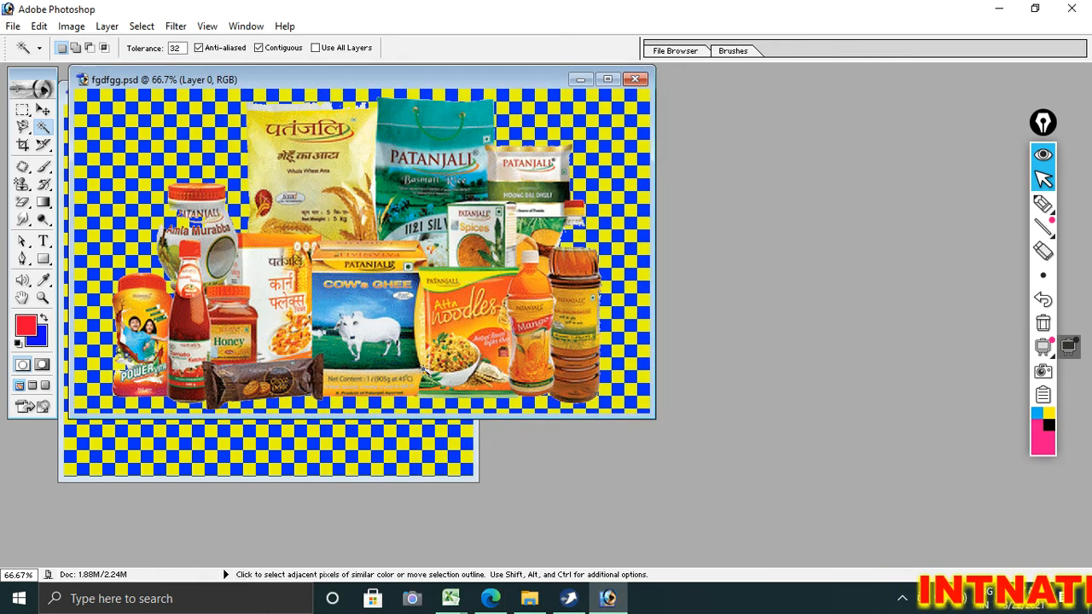
Step: Switch to Corel R.A.V.E. and import fgdfgg.psd and hffgh.psd from the Desktop, placing them side by side below the heading, each about 2.7 feet high
{"action": "left_click", "coordinate": [569, 601]}
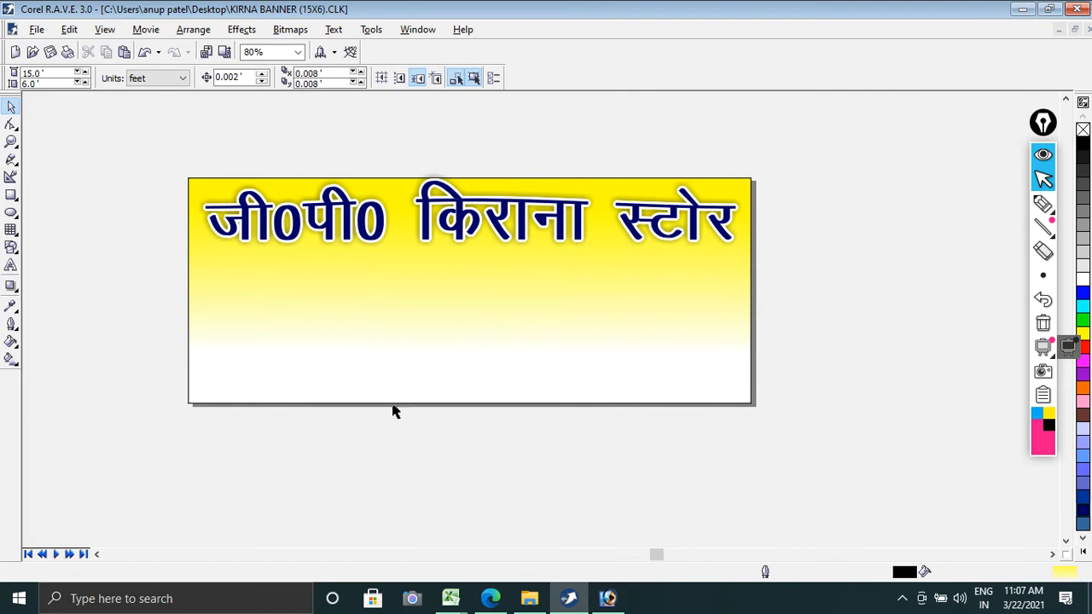
{"action": "left_click", "coordinate": [38, 29]}
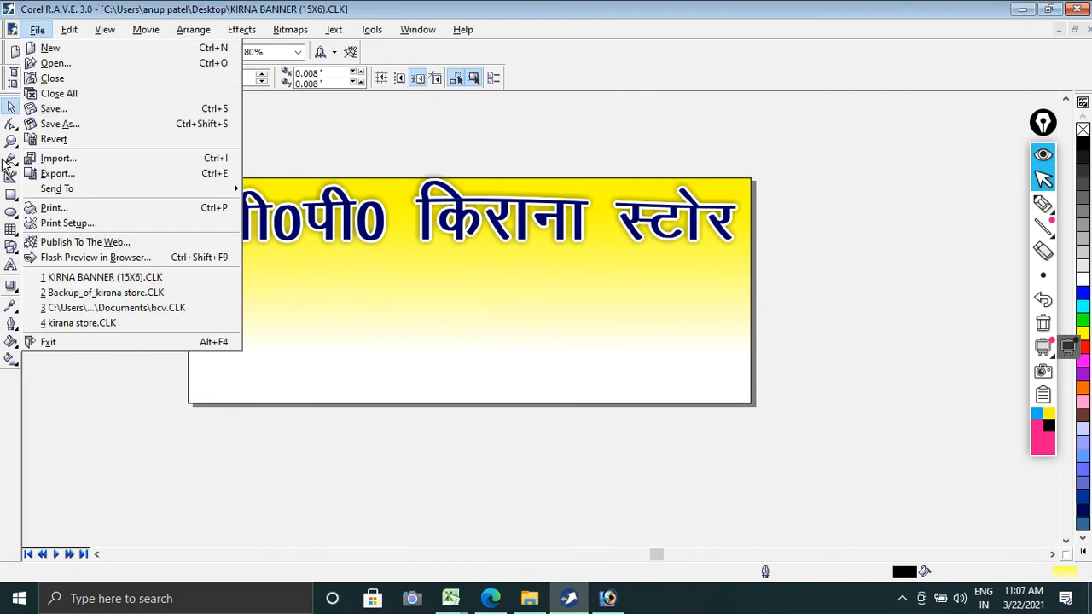
{"action": "left_click", "coordinate": [69, 173]}
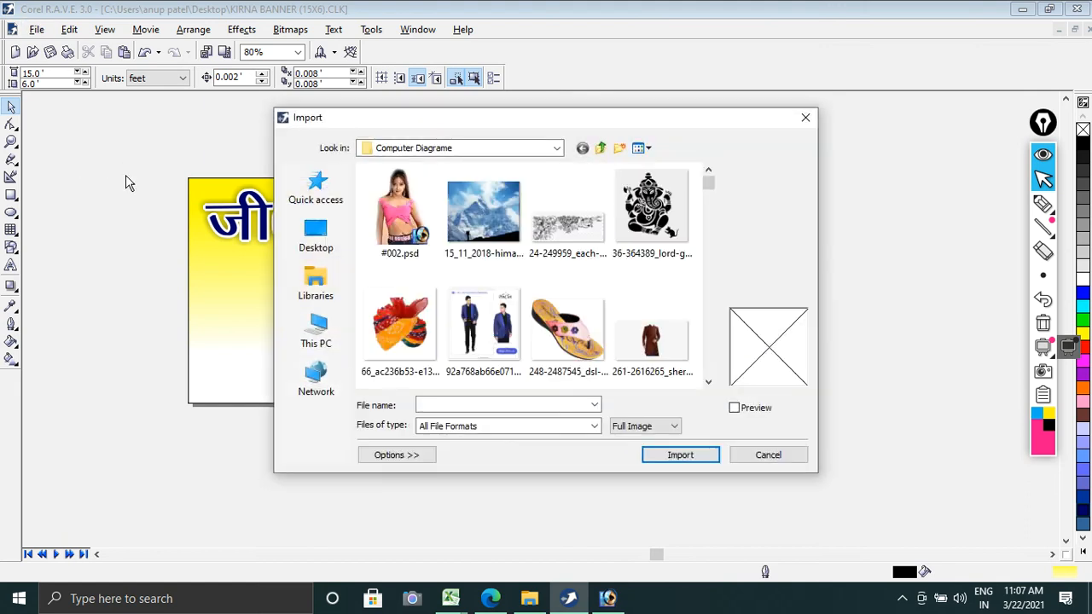
{"action": "left_click", "coordinate": [307, 246]}
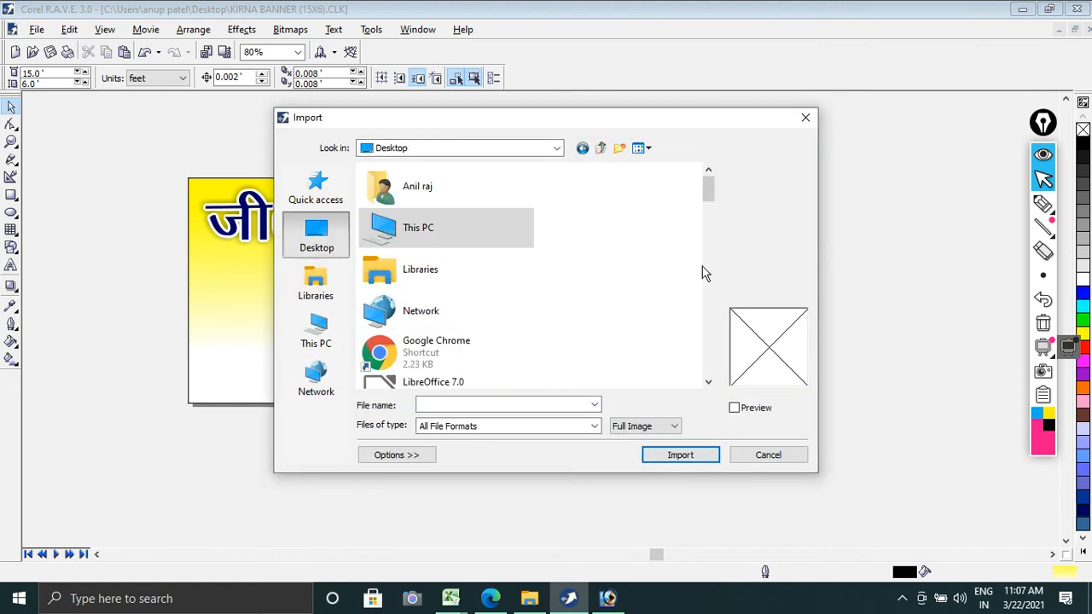
{"action": "left_click_drag", "start_coordinate": [711, 186], "coordinate": [724, 311]}
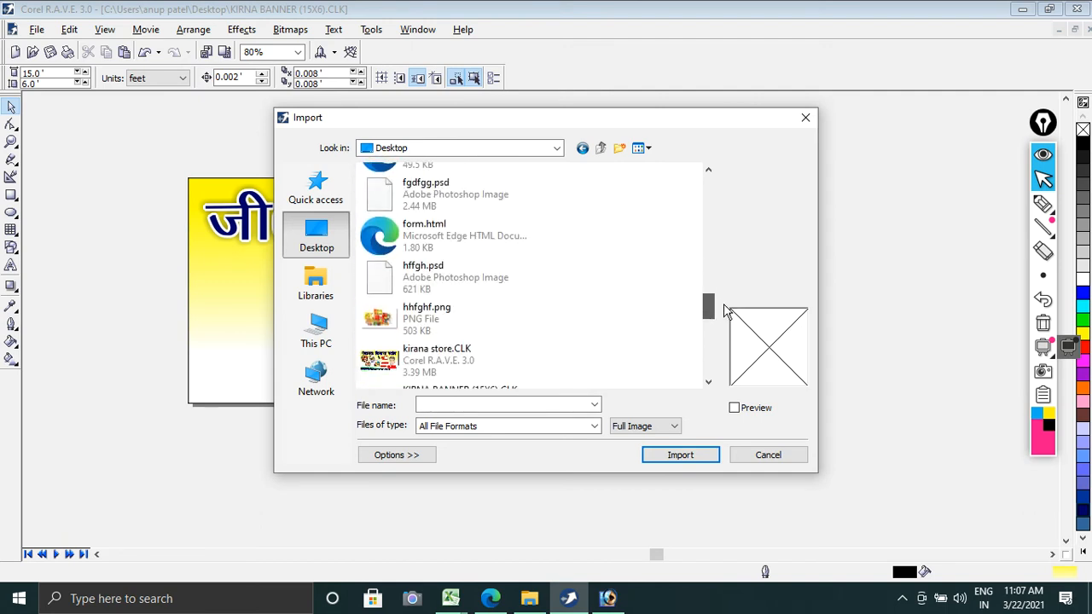
{"action": "left_click", "coordinate": [441, 286]}
{"action": "left_click", "coordinate": [441, 209], "text": "shift"}
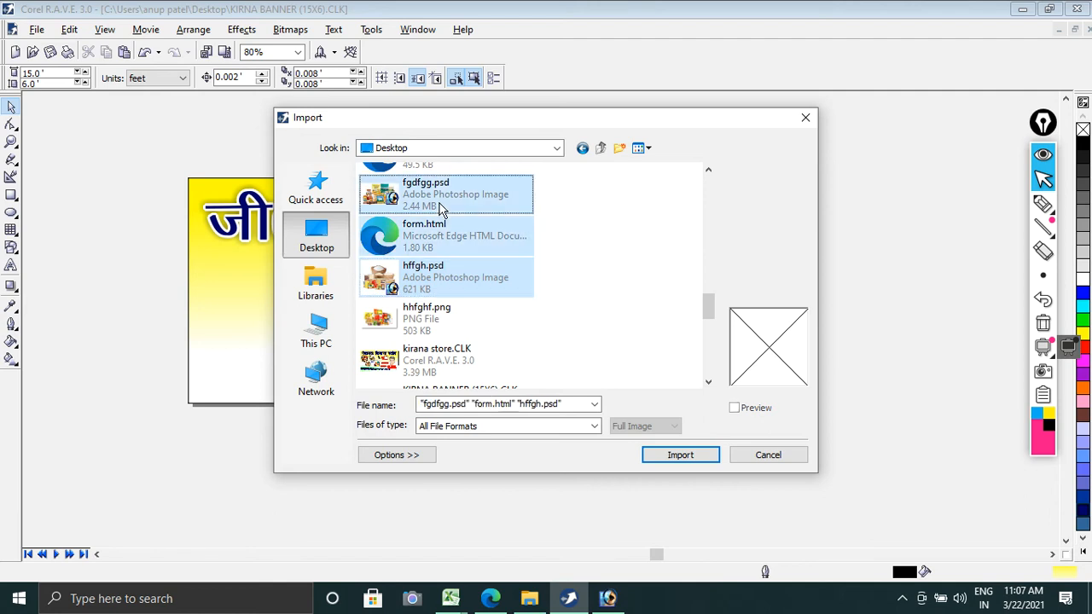
{"action": "left_click", "coordinate": [463, 283]}
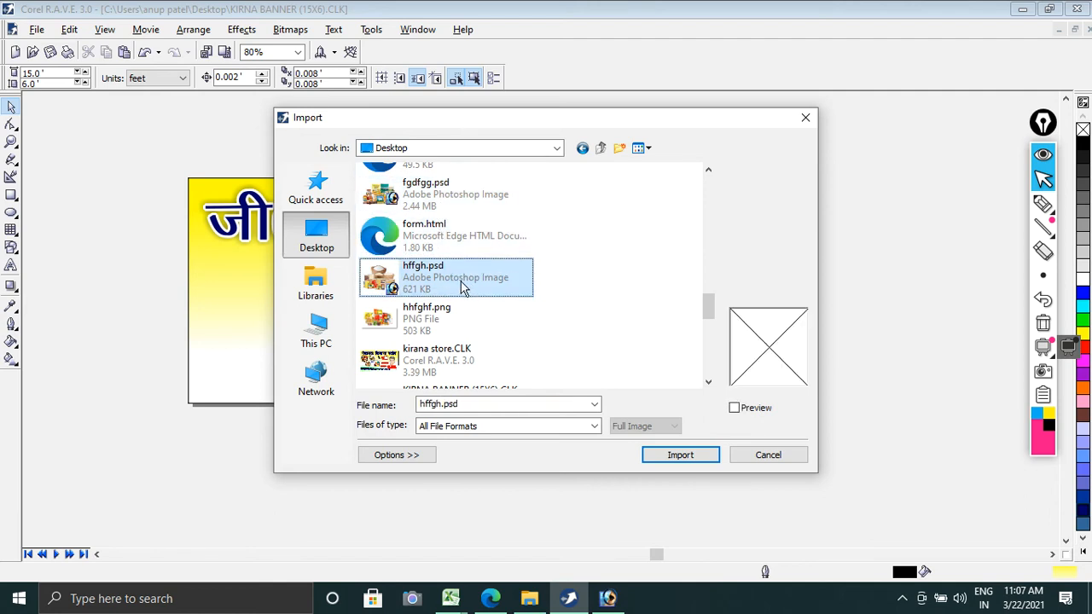
{"action": "left_click", "coordinate": [450, 209], "text": "ctrl"}
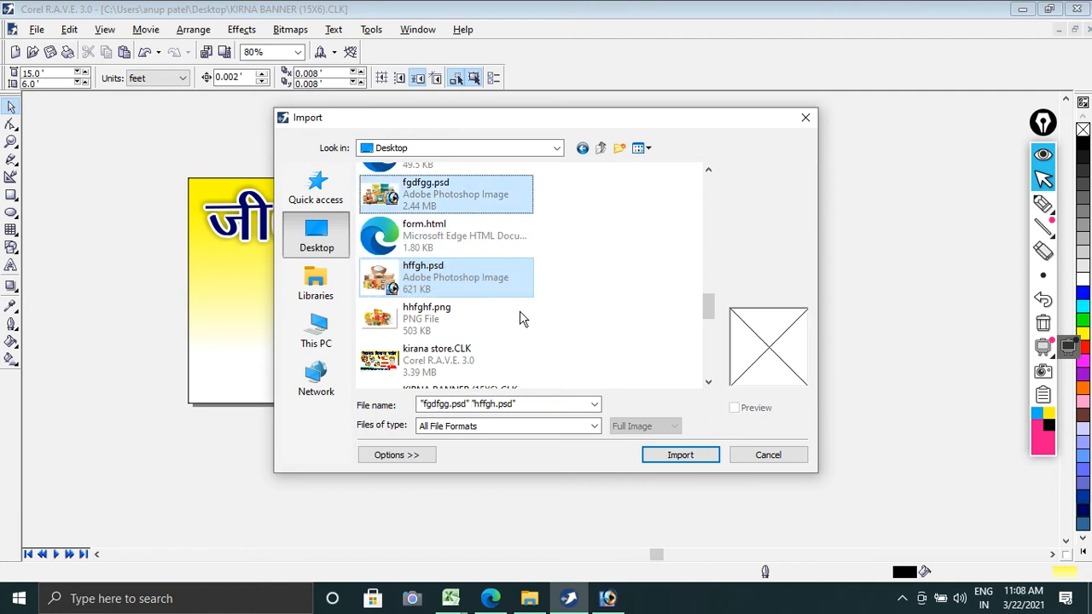
{"action": "left_click", "coordinate": [666, 457]}
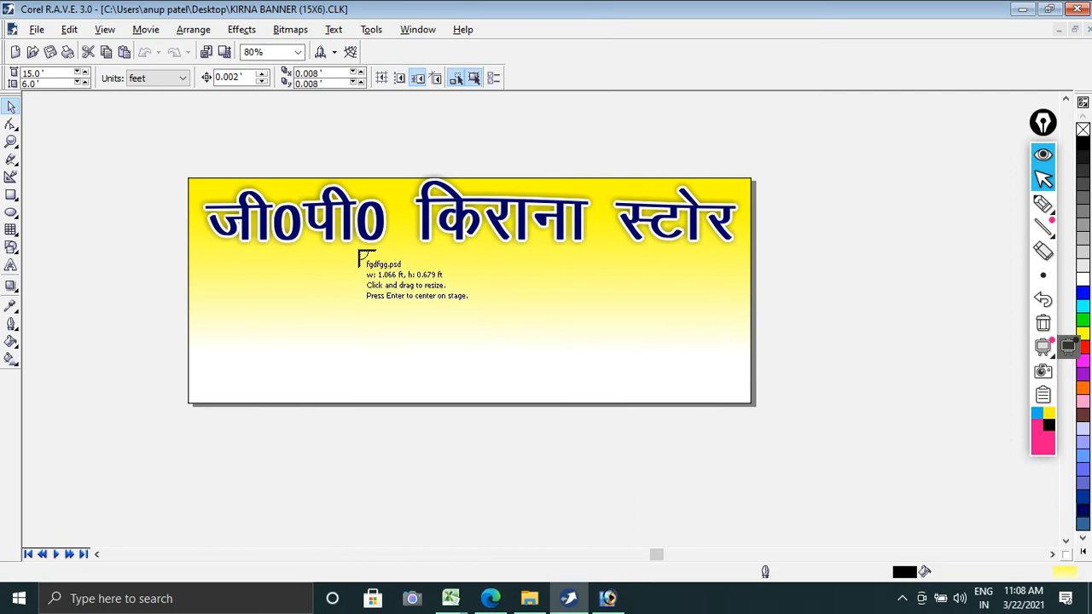
{"action": "left_click", "coordinate": [522, 362]}
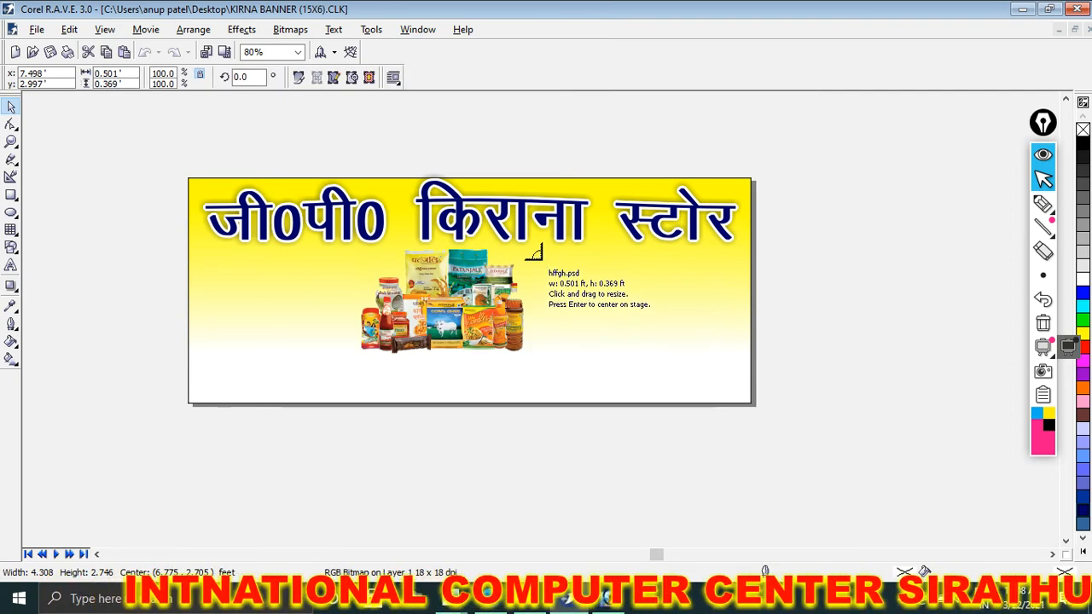
{"action": "left_click_drag", "start_coordinate": [541, 259], "coordinate": [673, 365]}
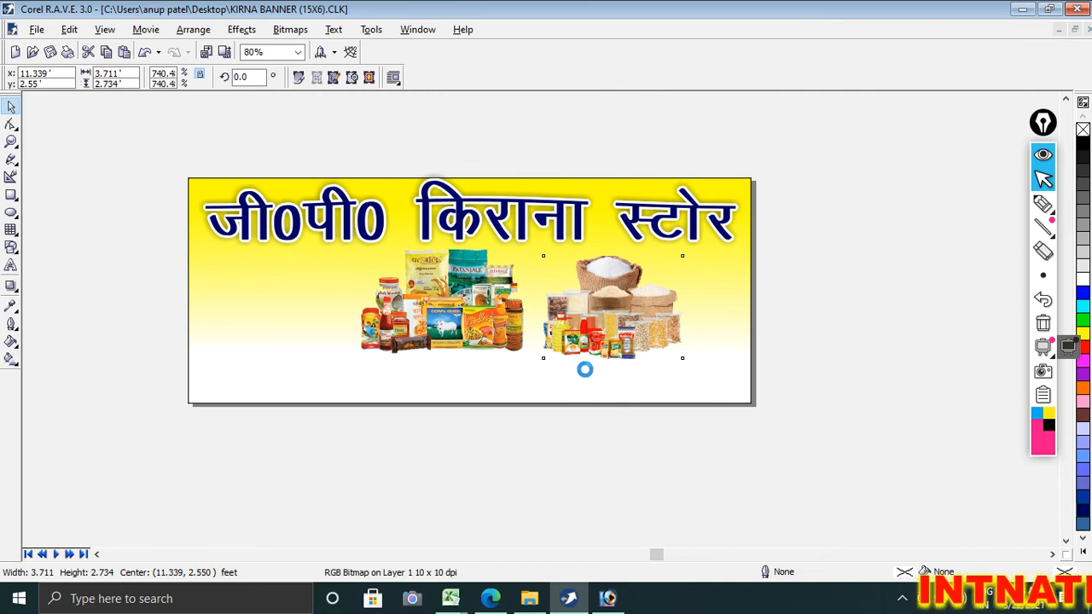
Step: Close Photoshop, and close the Corel PHOTO-PAINT window holding the grain sack picture without editing it
{"action": "left_click", "coordinate": [608, 600]}
{"action": "left_click", "coordinate": [1072, 10]}
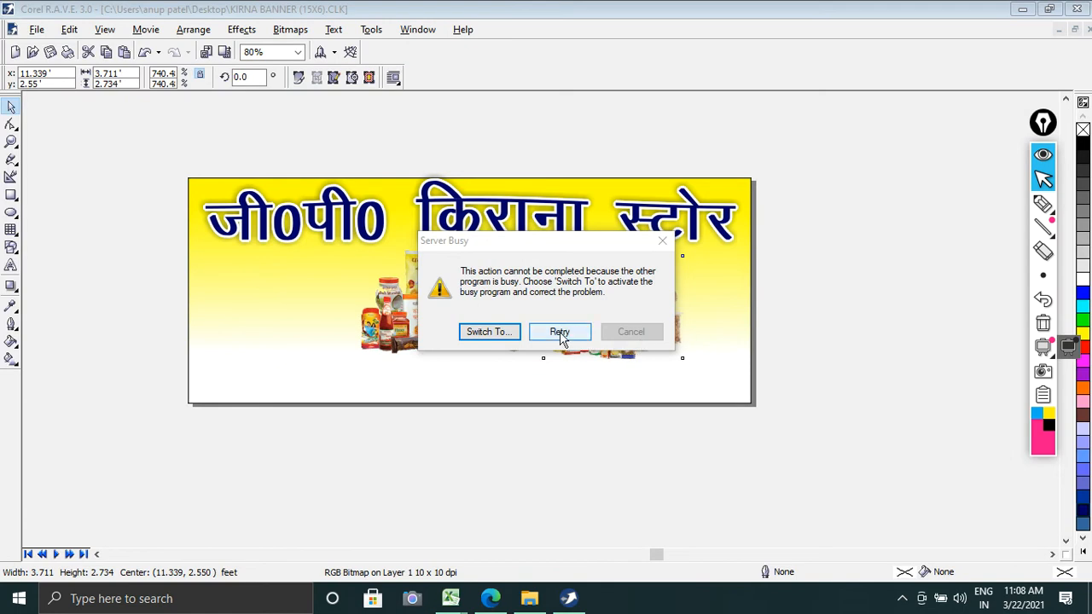
{"action": "left_click", "coordinate": [570, 335]}
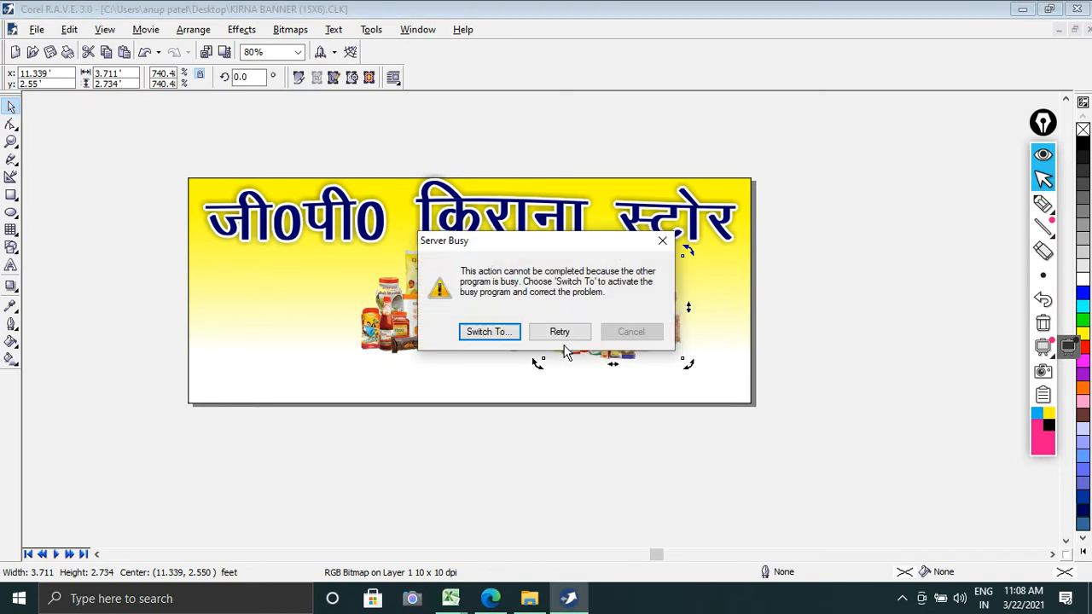
{"action": "left_click", "coordinate": [513, 339]}
{"action": "left_click", "coordinate": [562, 338]}
{"action": "left_click", "coordinate": [582, 337]}
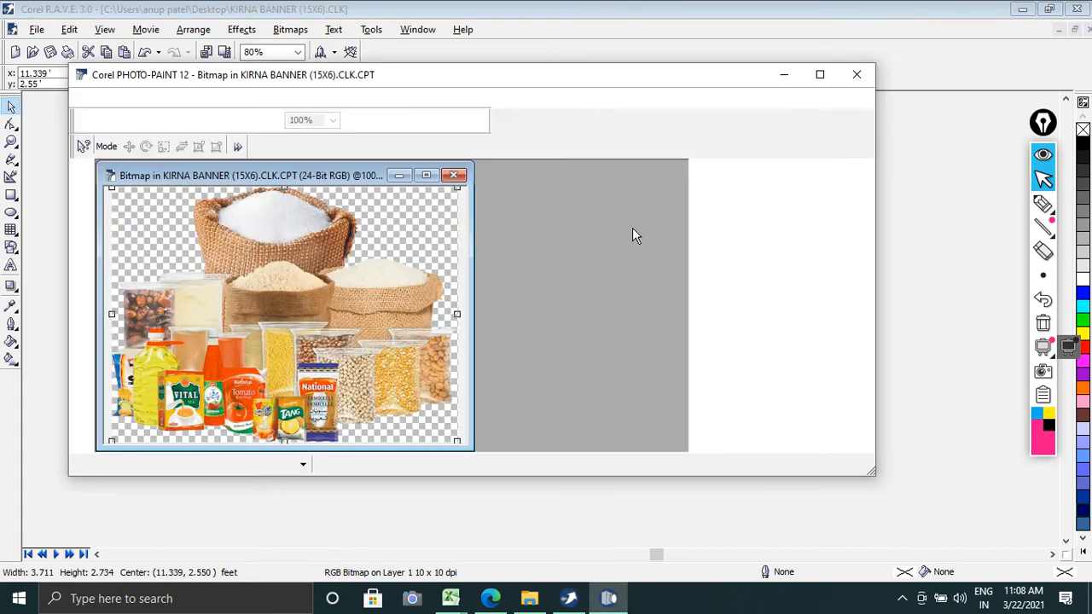
{"action": "left_click", "coordinate": [858, 77]}
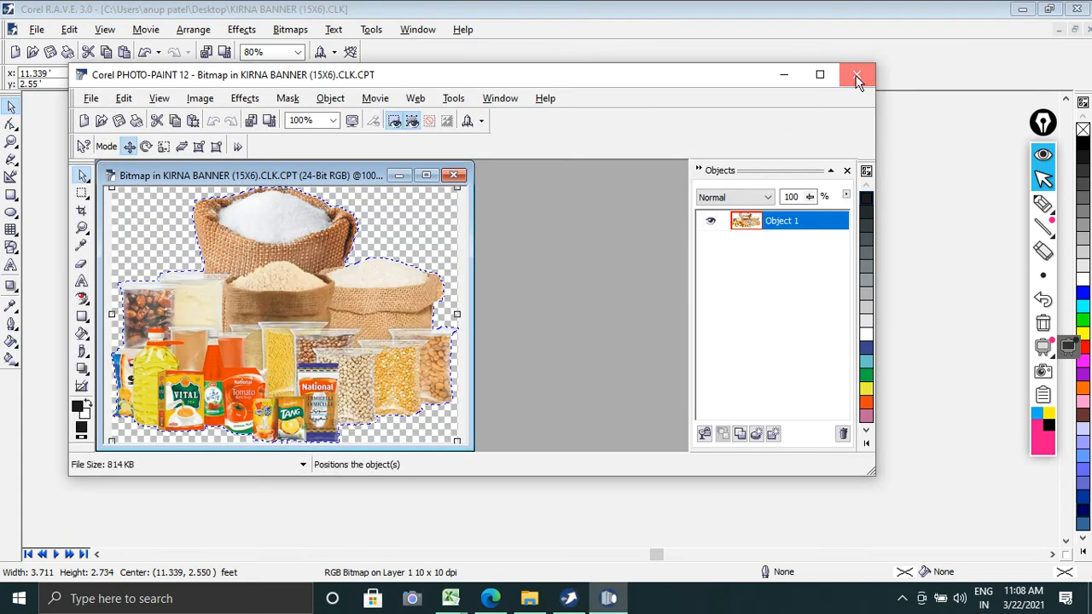
{"action": "left_click", "coordinate": [844, 343]}
Step: Enlarge the grain sack picture to about 4.35 by 3.2 feet and position it in the right half of the banner
{"action": "left_click", "coordinate": [662, 362]}
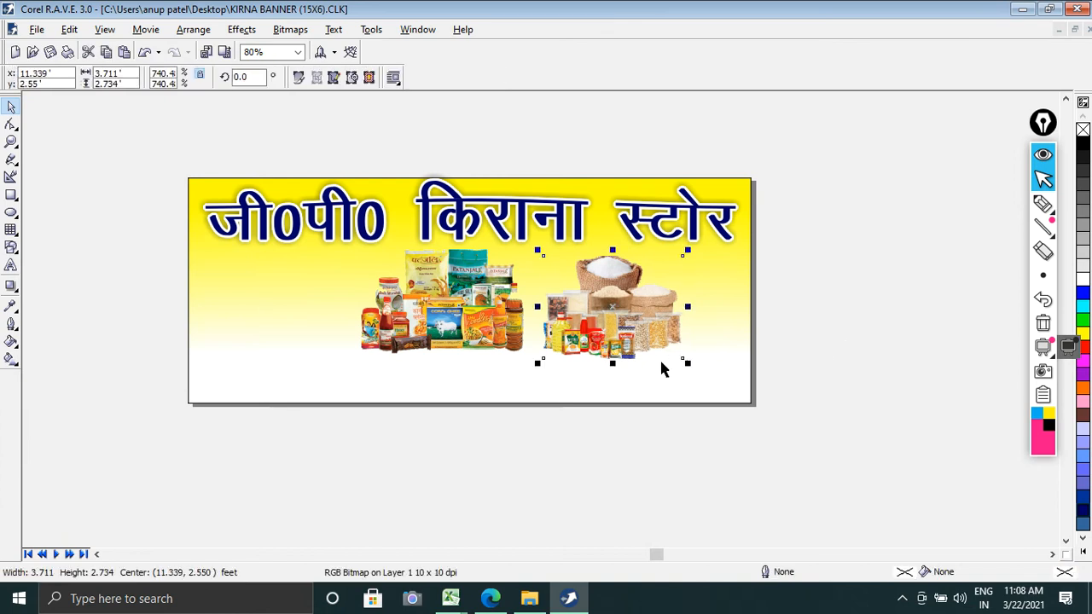
{"action": "left_click_drag", "start_coordinate": [691, 367], "coordinate": [713, 384]}
{"action": "left_click_drag", "start_coordinate": [627, 338], "coordinate": [633, 336]}
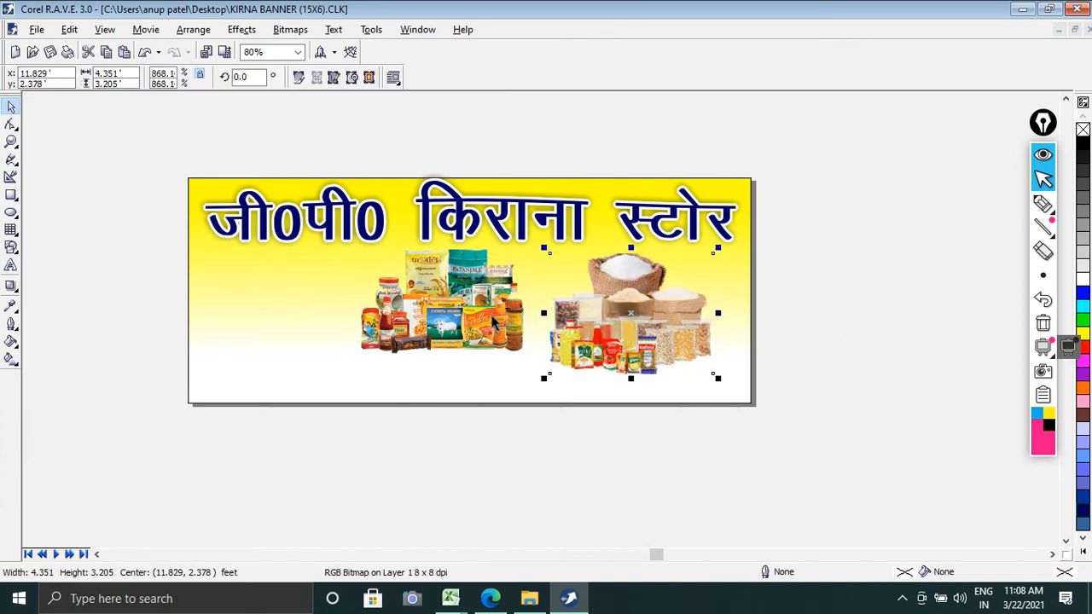
Step: Enlarge the packaged-groceries picture to about 4.9 by 3.1 feet
{"action": "left_click", "coordinate": [514, 351]}
{"action": "scroll", "coordinate": [544, 369], "scroll_direction": "up", "scroll_amount": 5}
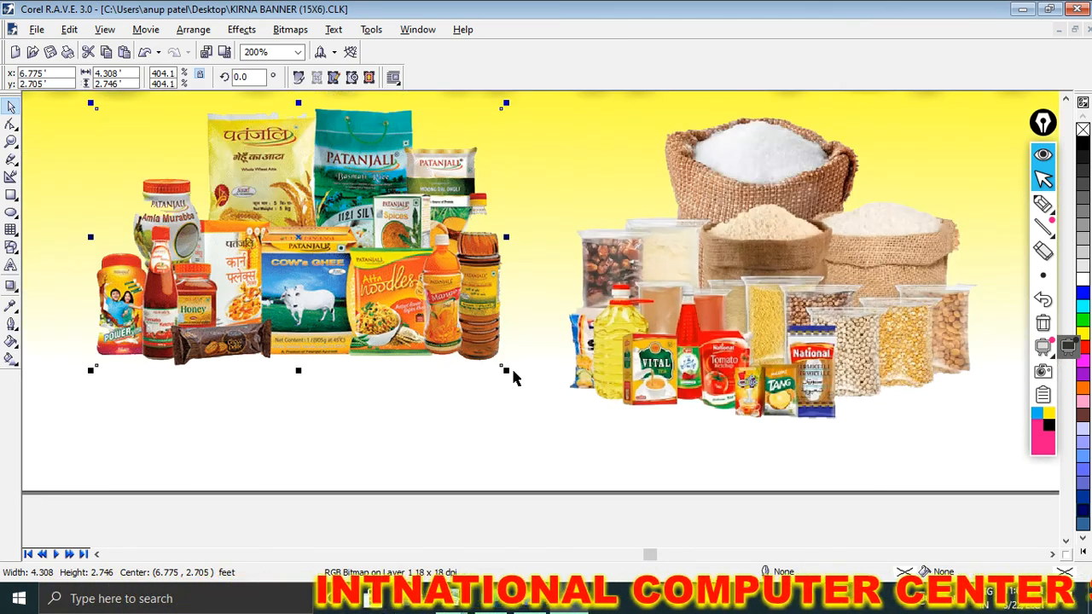
{"action": "left_click_drag", "start_coordinate": [506, 370], "coordinate": [550, 418]}
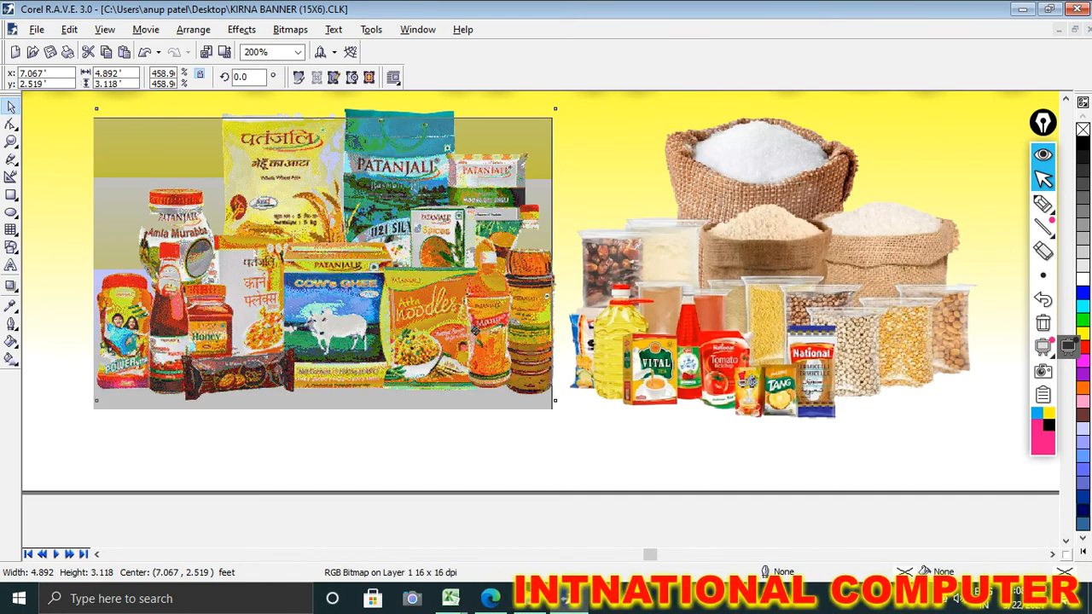
Step: Shift the grain sack picture toward the banner's right edge and enlarge it slightly from its upper-left corner
{"action": "left_click_drag", "start_coordinate": [692, 346], "coordinate": [742, 362]}
{"action": "scroll", "coordinate": [812, 469], "scroll_direction": "down", "scroll_amount": 1}
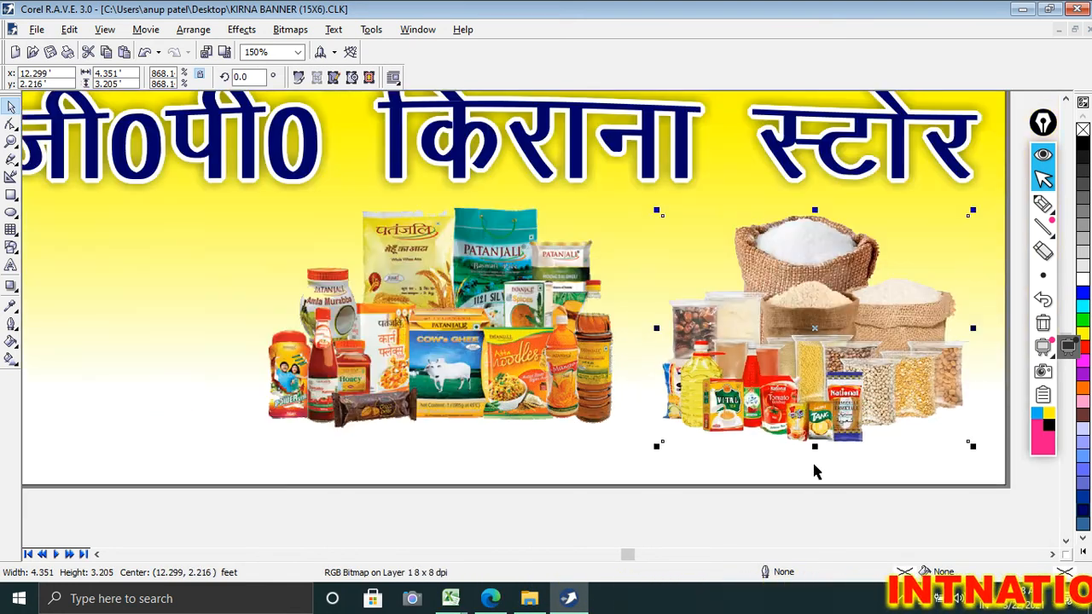
{"action": "left_click_drag", "start_coordinate": [811, 349], "coordinate": [835, 347]}
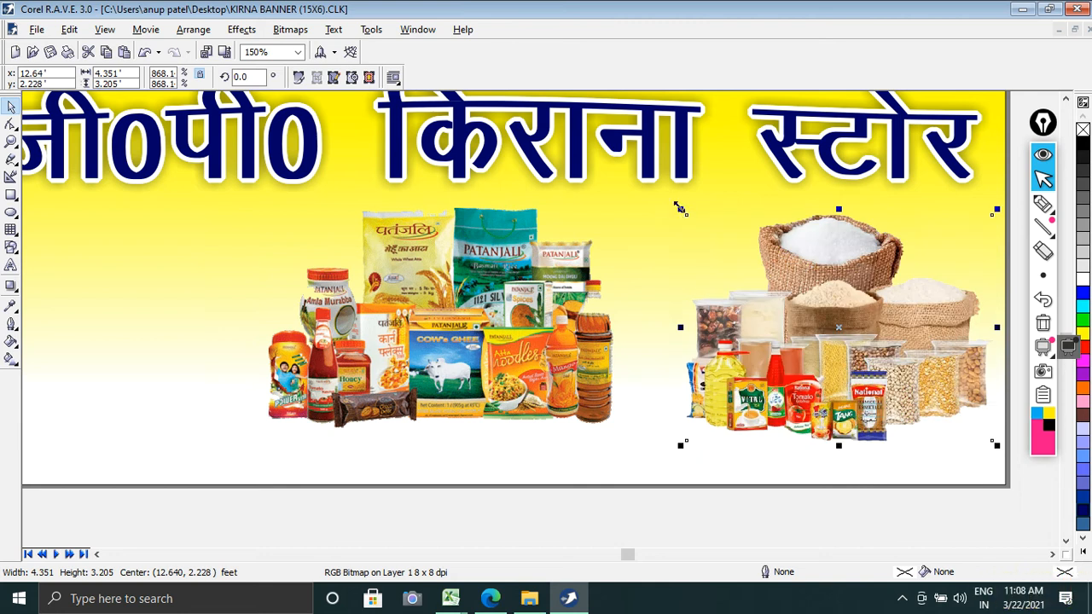
{"action": "left_click_drag", "start_coordinate": [682, 210], "coordinate": [659, 195]}
Step: Enlarge the packaged-groceries picture to about 5.45 by 3.47 feet and place it directly beside the grain sacks, below the heading
{"action": "left_click", "coordinate": [616, 394]}
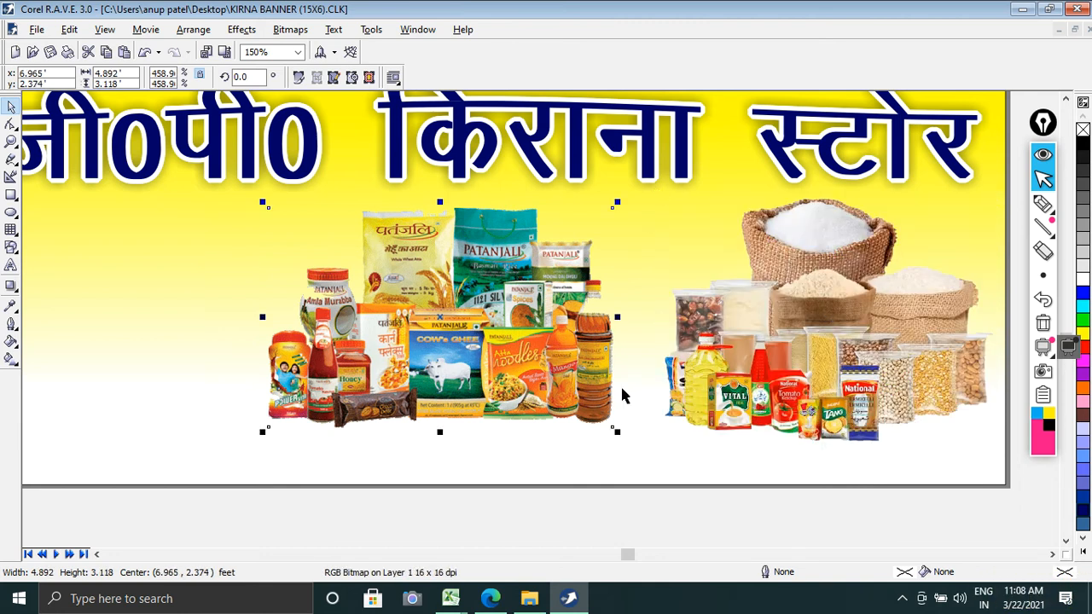
{"action": "left_click_drag", "start_coordinate": [616, 432], "coordinate": [655, 457]}
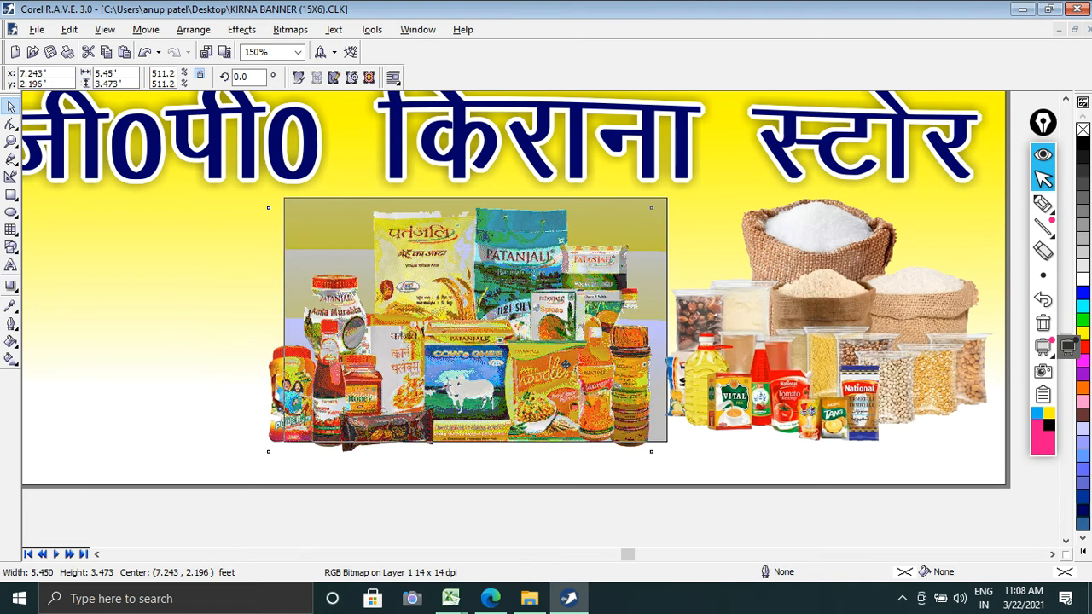
{"action": "left_click_drag", "start_coordinate": [566, 366], "coordinate": [566, 364]}
{"action": "scroll", "coordinate": [685, 434], "scroll_direction": "down", "scroll_amount": 1}
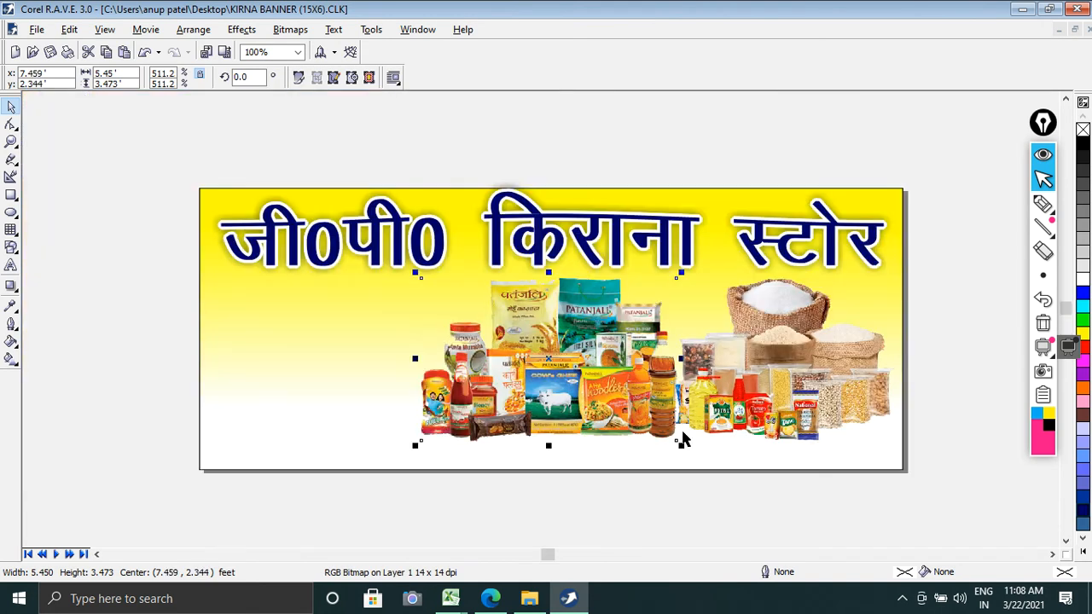
{"action": "left_click", "coordinate": [130, 364]}
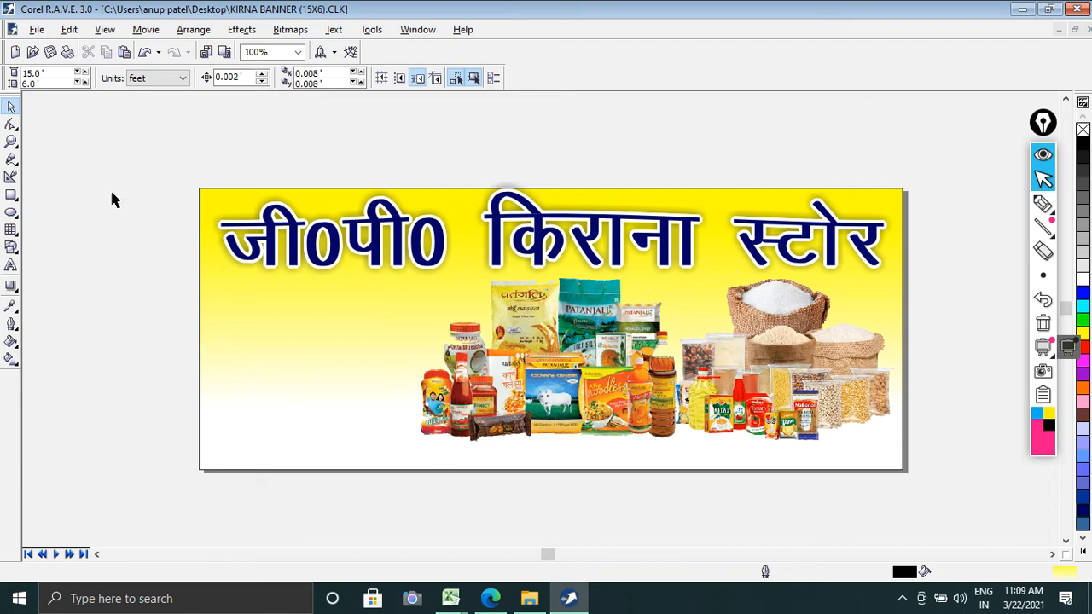
{"action": "left_click", "coordinate": [37, 31]}
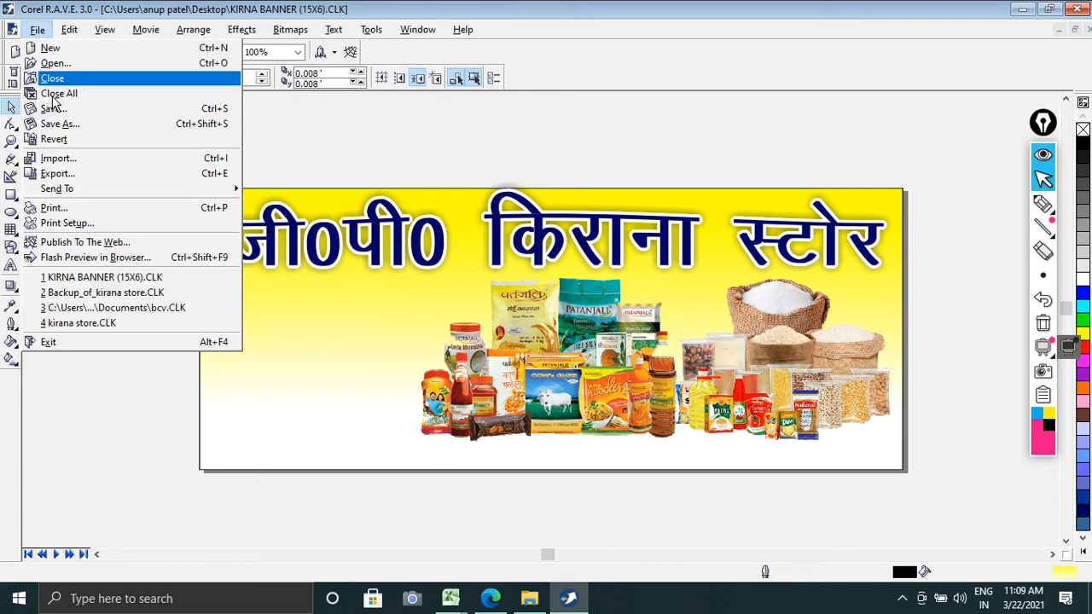
{"action": "left_click", "coordinate": [59, 160]}
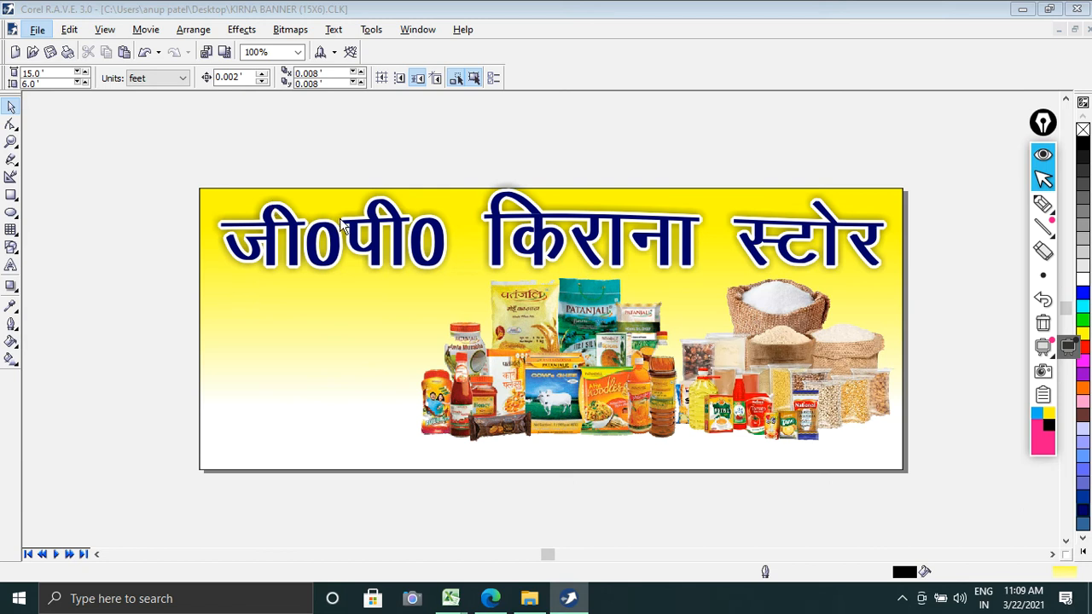
{"action": "left_click_drag", "start_coordinate": [706, 204], "coordinate": [715, 227]}
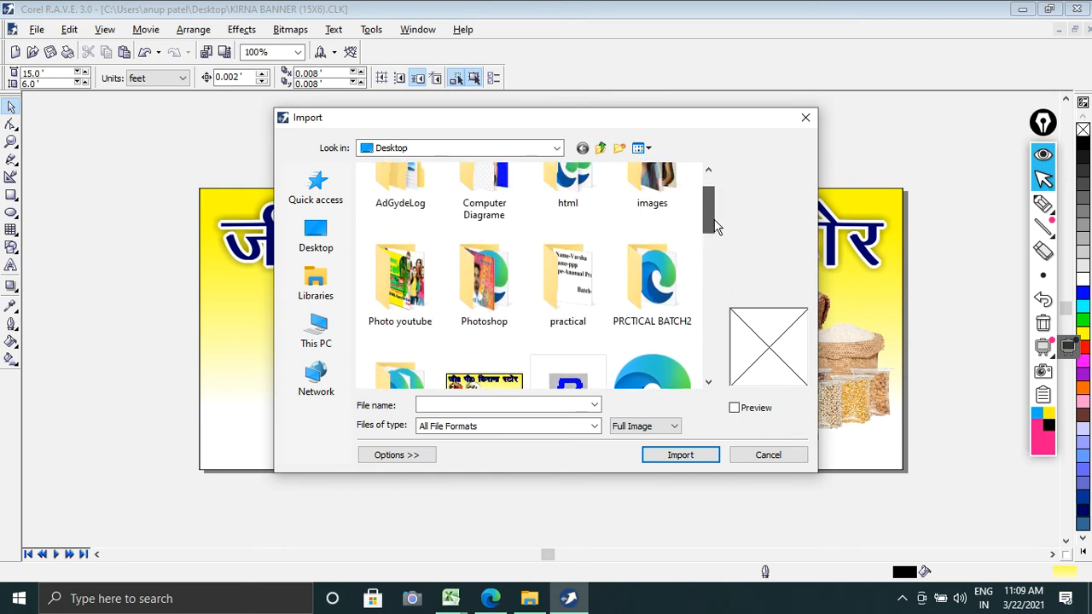
{"action": "double_click", "coordinate": [486, 293]}
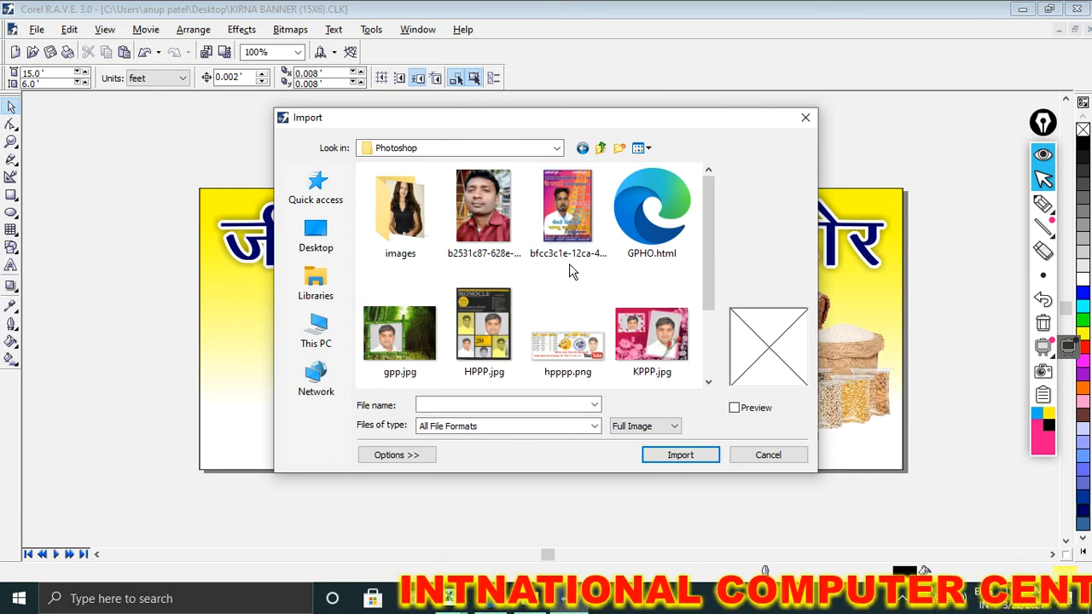
{"action": "scroll", "coordinate": [567, 272], "scroll_direction": "down", "scroll_amount": 2}
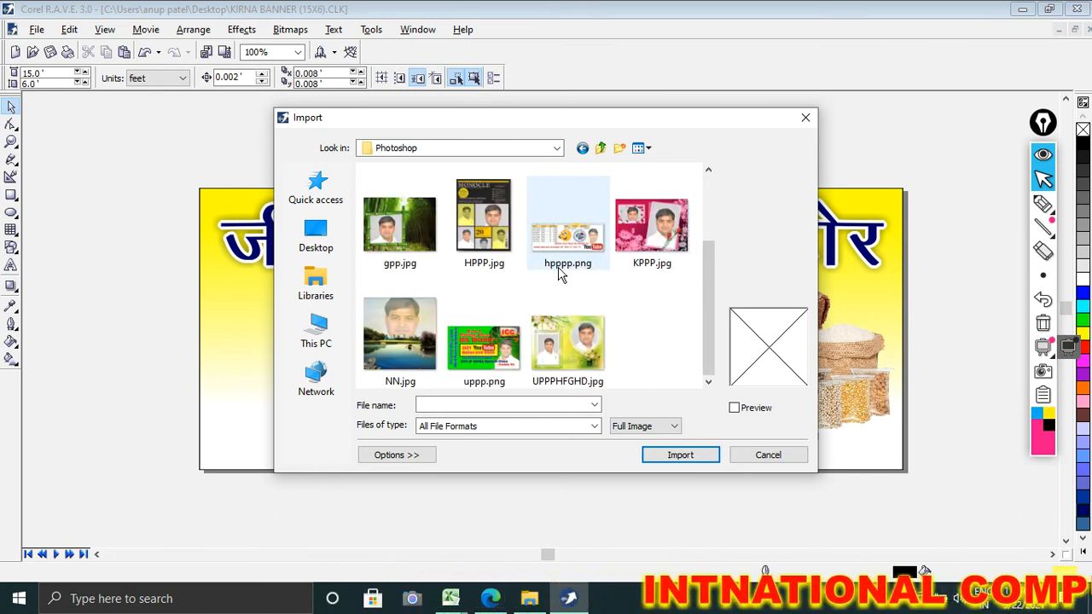
{"action": "left_click", "coordinate": [602, 149]}
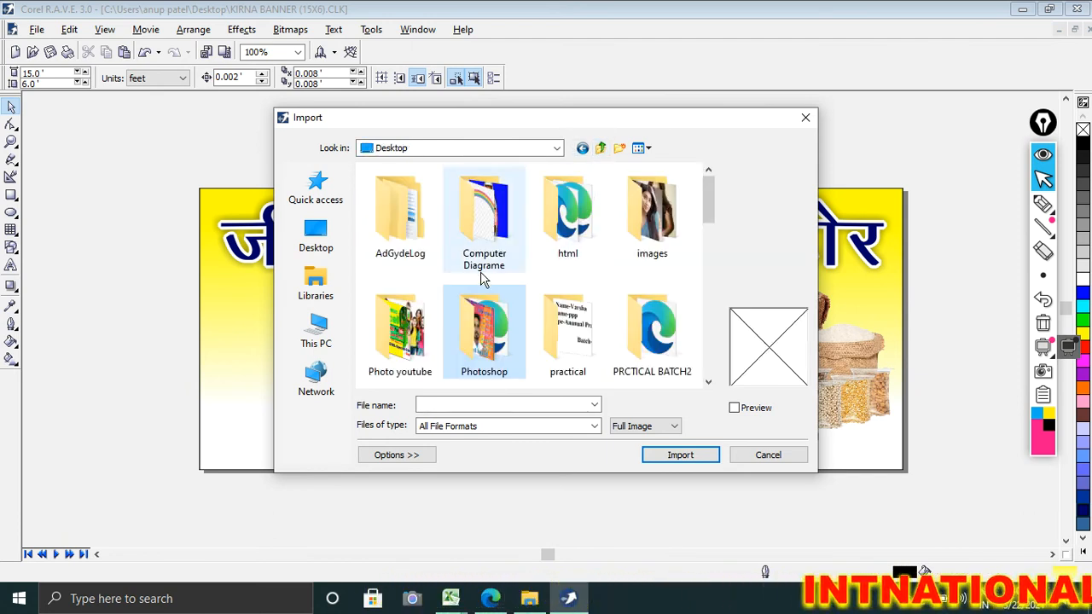
{"action": "double_click", "coordinate": [417, 326]}
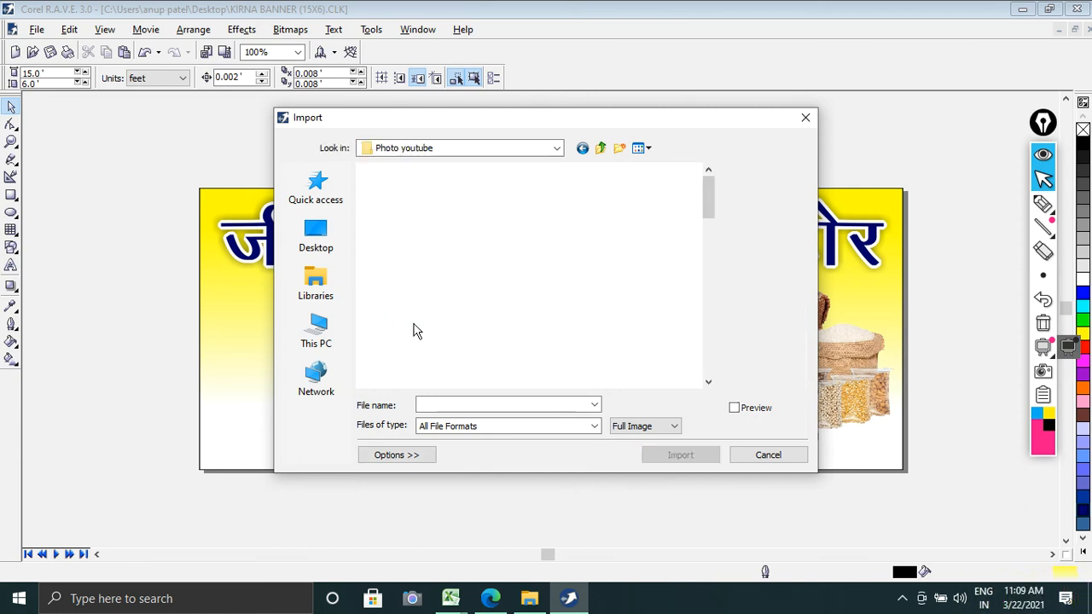
{"action": "double_click", "coordinate": [491, 303]}
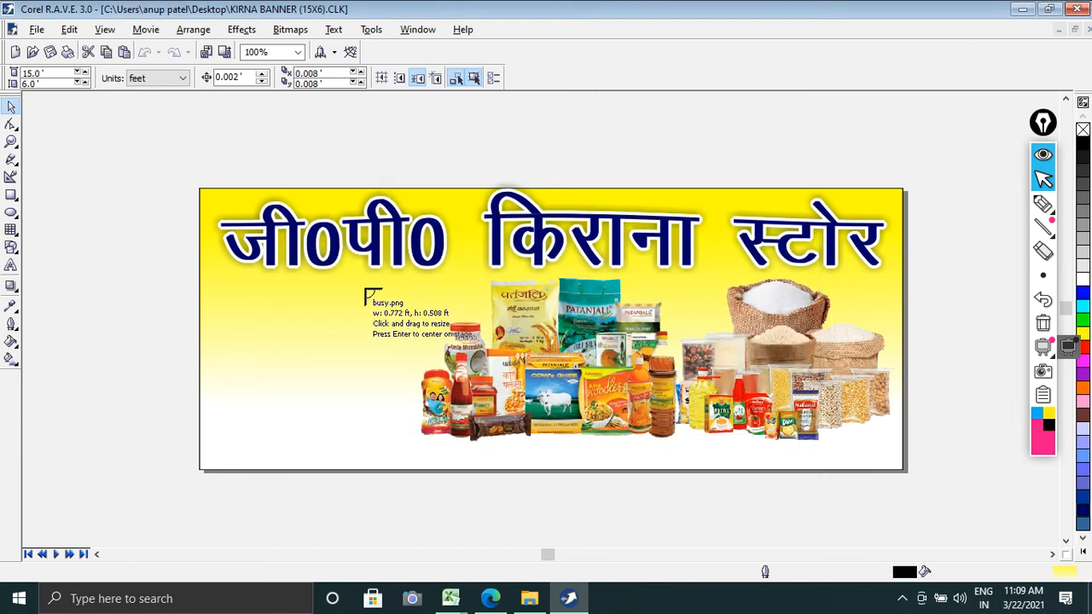
{"action": "left_click", "coordinate": [253, 227]}
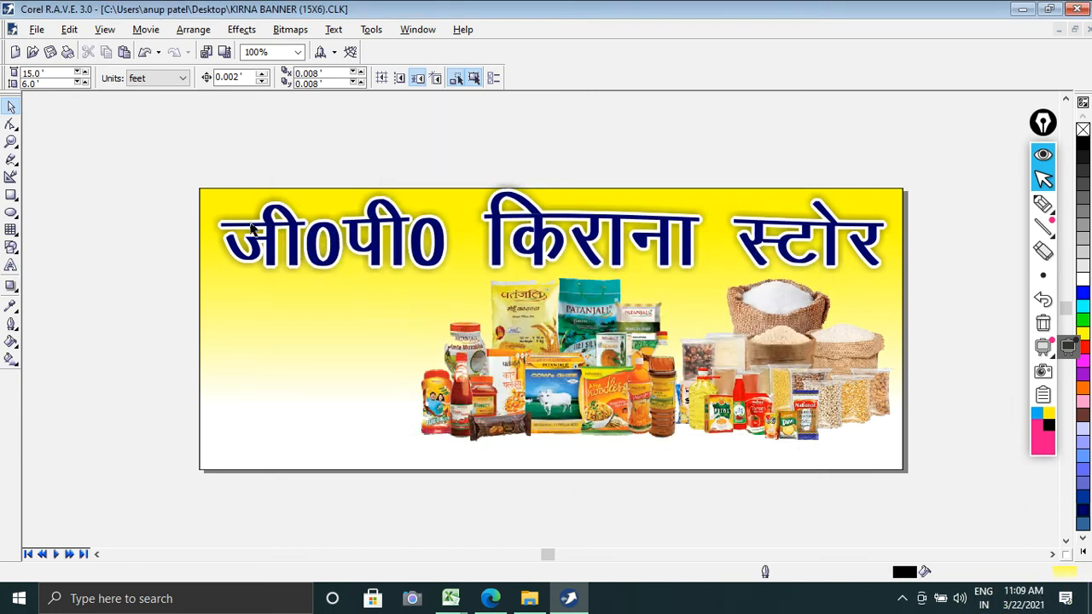
Step: Import the man's cut-out portrait PSD from the Photo youtube folder and place it about 3 by 3.5 feet below the heading's left end
{"action": "left_click", "coordinate": [38, 35]}
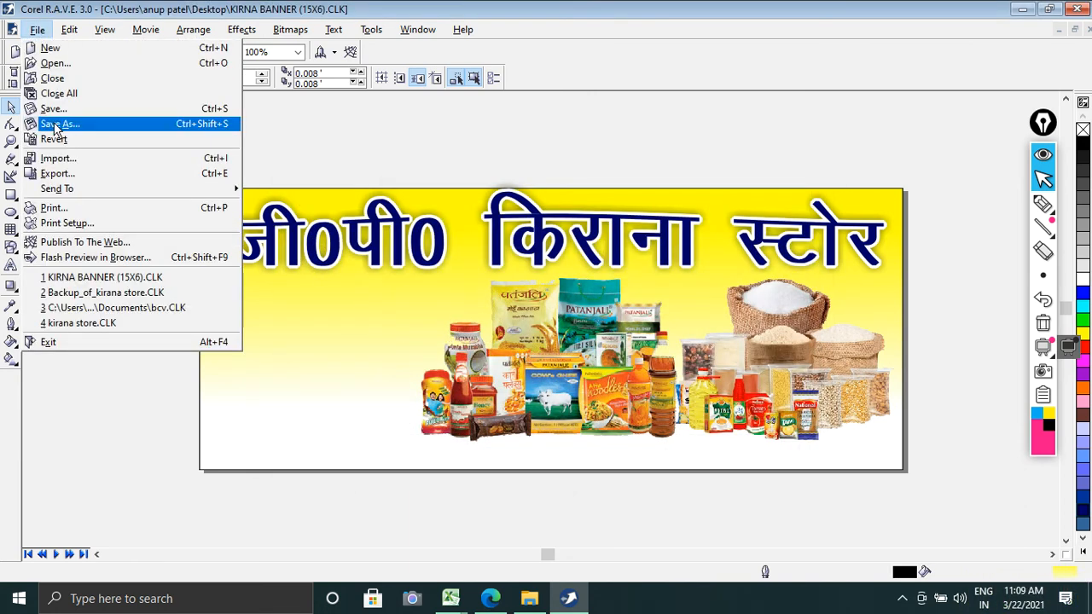
{"action": "left_click", "coordinate": [57, 161]}
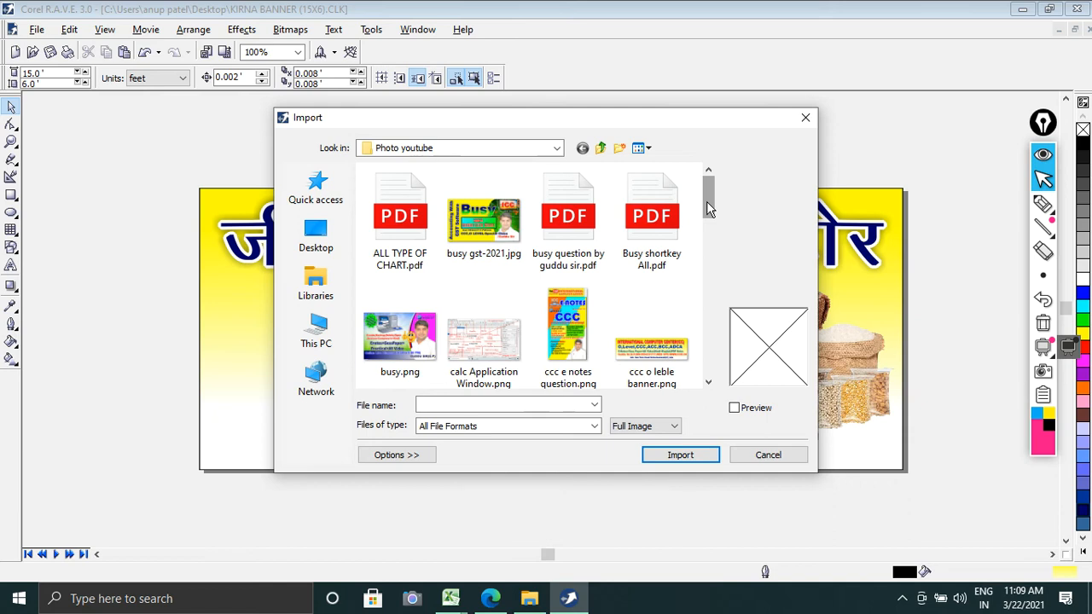
{"action": "left_click_drag", "start_coordinate": [707, 201], "coordinate": [713, 275]}
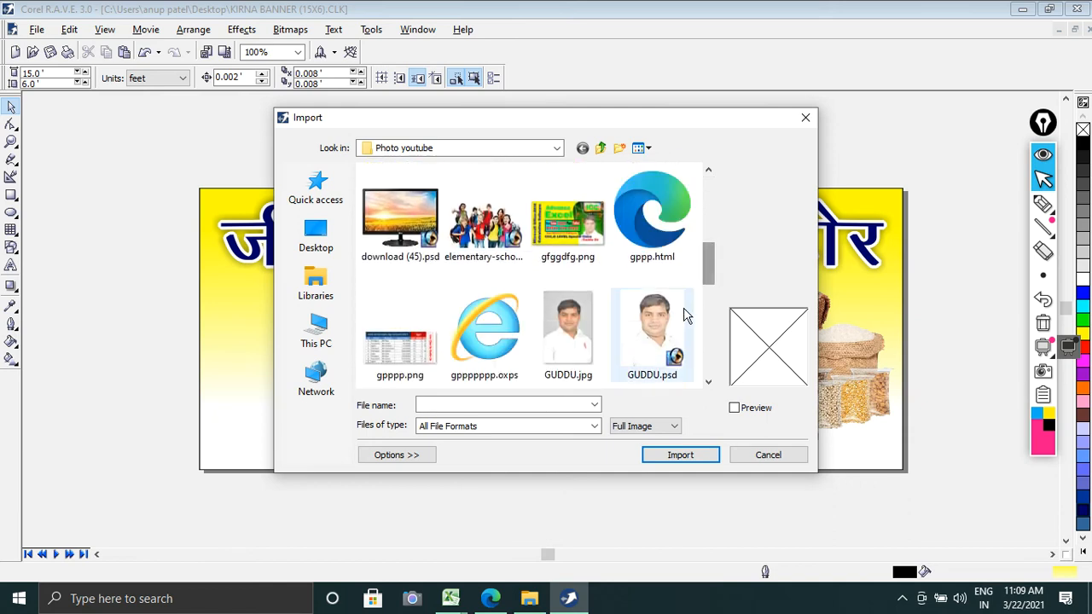
{"action": "left_click", "coordinate": [650, 363]}
{"action": "left_click", "coordinate": [680, 455]}
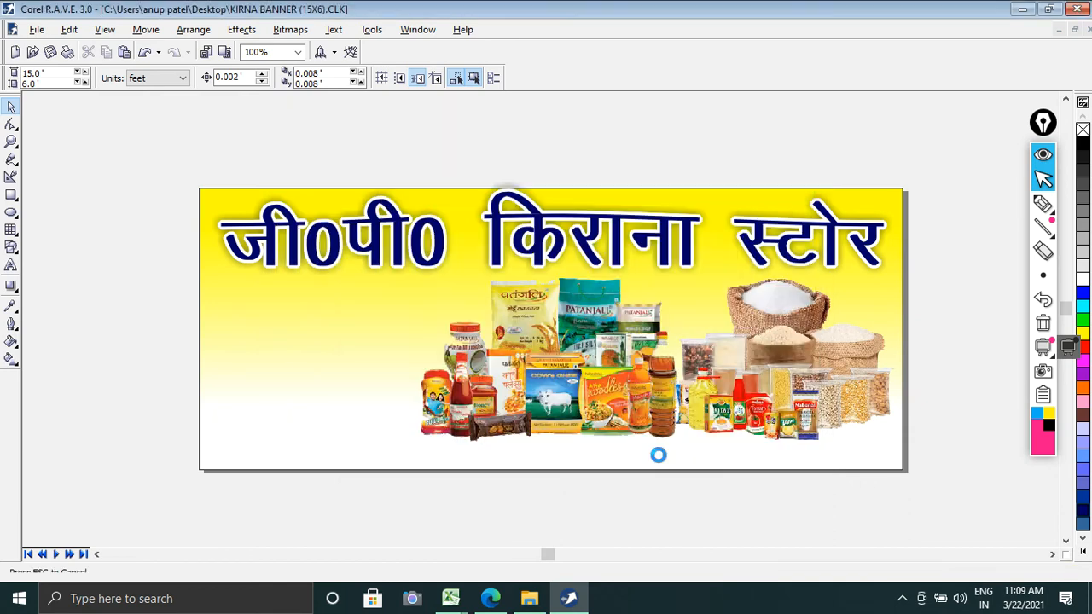
{"action": "left_click_drag", "start_coordinate": [227, 273], "coordinate": [373, 442]}
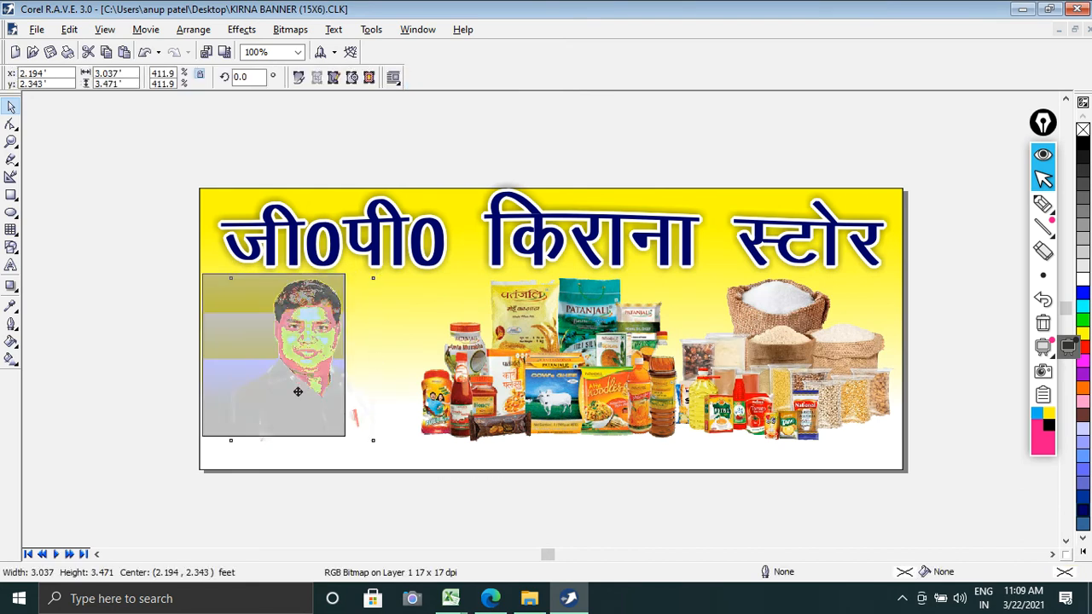
{"action": "left_click_drag", "start_coordinate": [298, 391], "coordinate": [298, 391]}
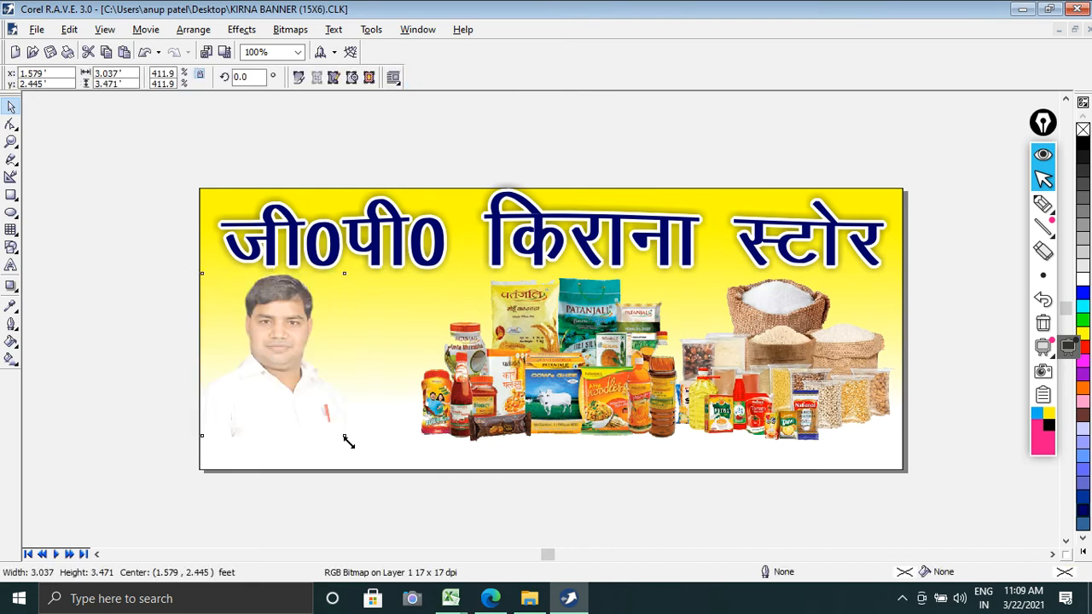
{"action": "left_click_drag", "start_coordinate": [345, 438], "coordinate": [344, 436]}
{"action": "left_click", "coordinate": [141, 350]}
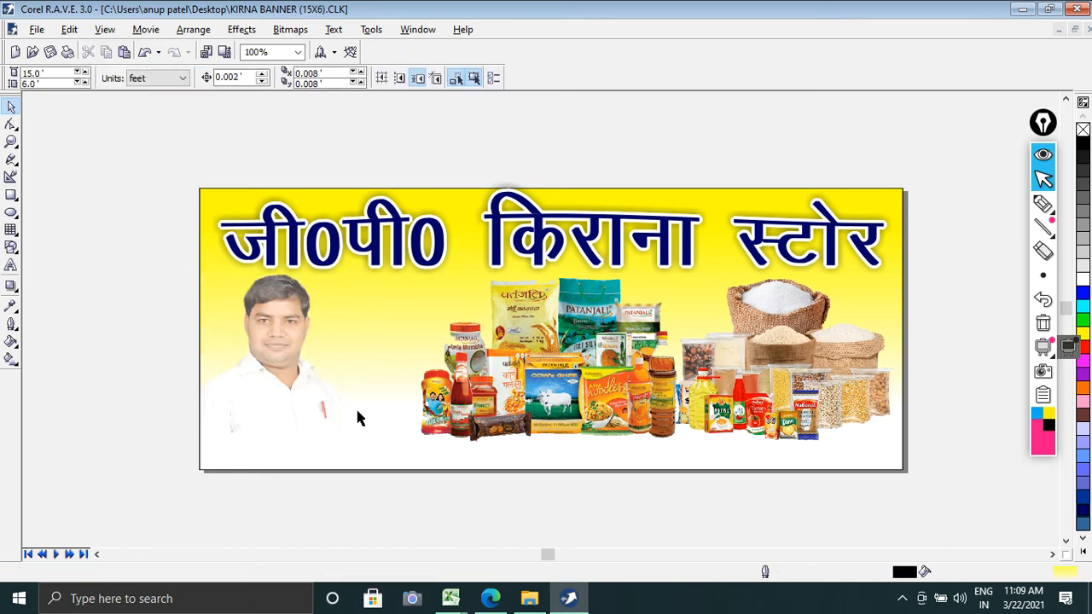
Step: Draw a rectangular strip along the banner's bottom edge, 15 feet wide and about 0.6 feet high
{"action": "left_click", "coordinate": [12, 196]}
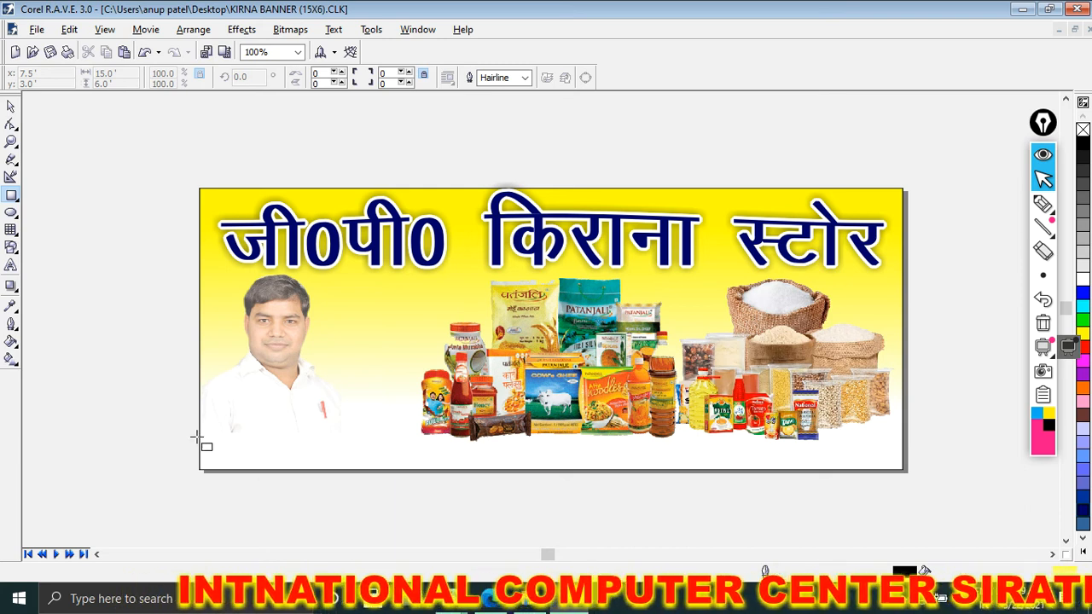
{"action": "left_click_drag", "start_coordinate": [200, 437], "coordinate": [909, 476]}
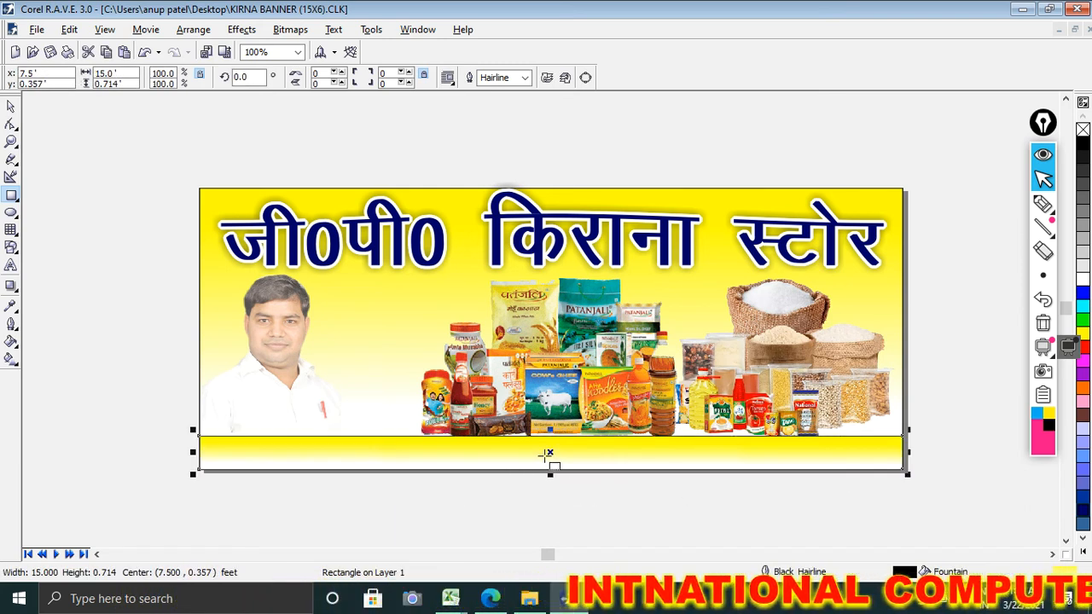
{"action": "left_click_drag", "start_coordinate": [550, 431], "coordinate": [550, 442]}
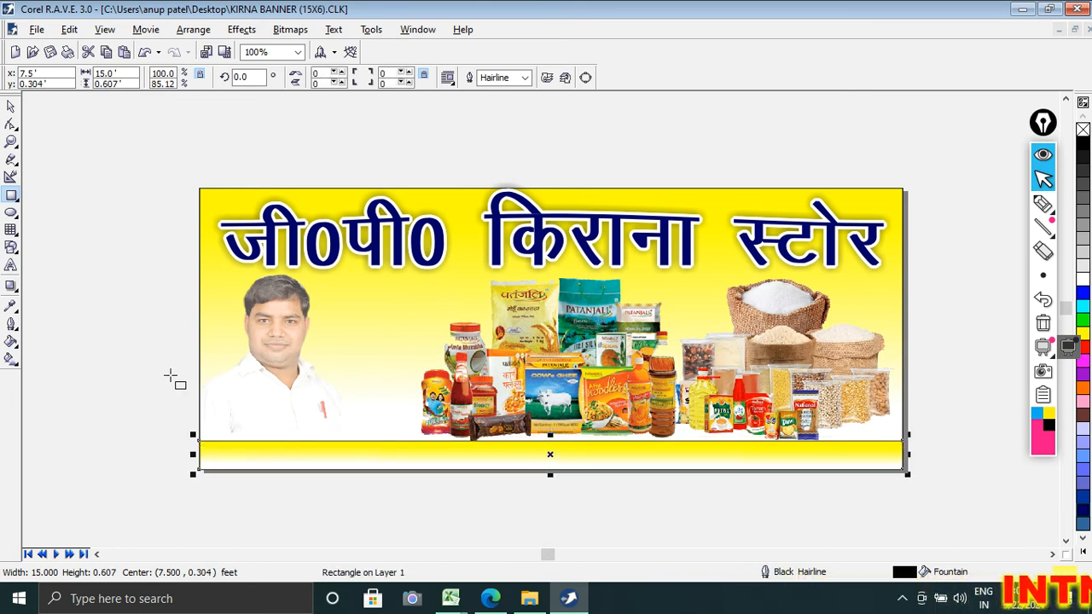
Step: Give the bottom strip a horizontal linear gradient running from red at the left end to white toward the right
{"action": "left_click", "coordinate": [11, 362]}
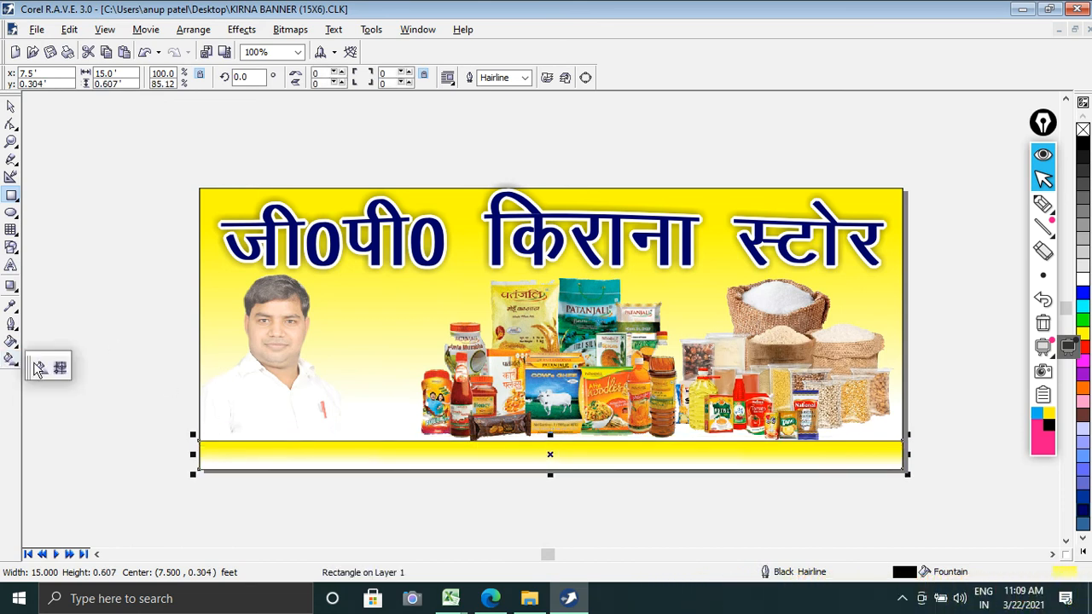
{"action": "left_click", "coordinate": [48, 367]}
{"action": "left_click_drag", "start_coordinate": [205, 448], "coordinate": [692, 445]}
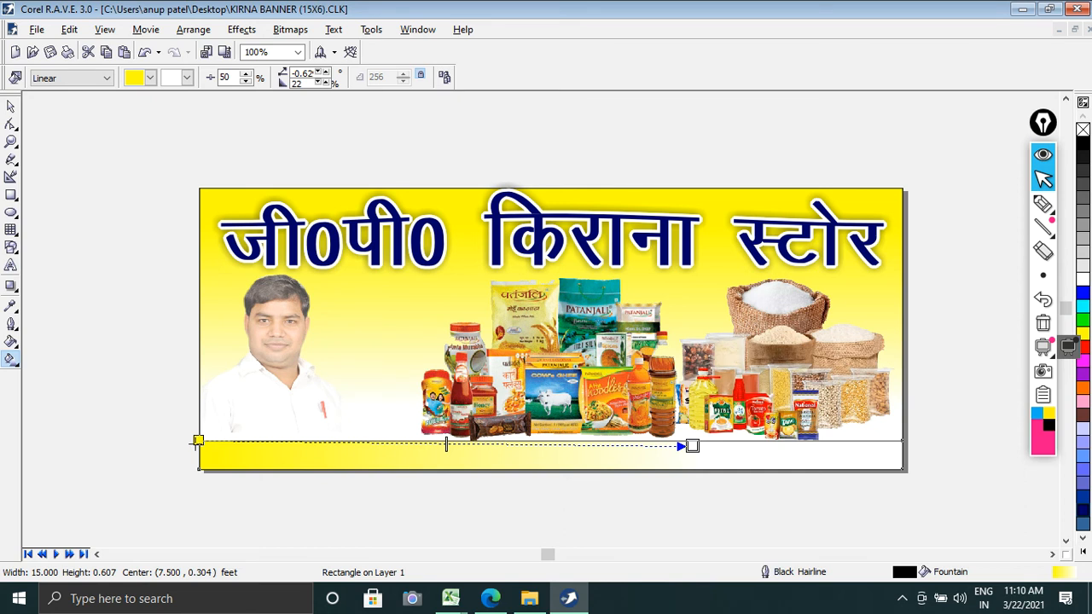
{"action": "left_click_drag", "start_coordinate": [198, 441], "coordinate": [198, 447]}
{"action": "left_click", "coordinate": [149, 79]}
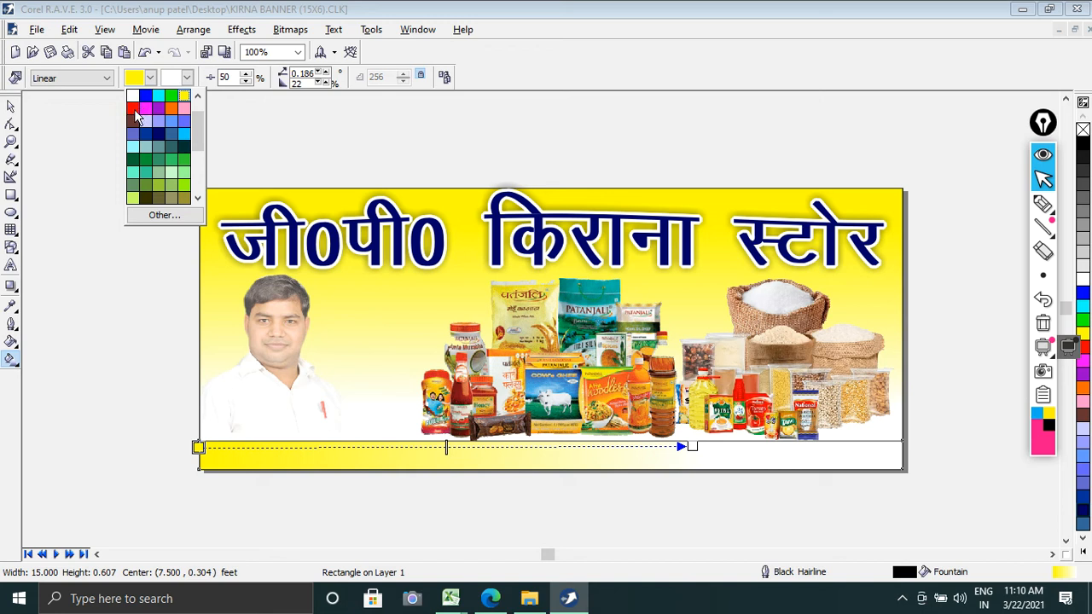
{"action": "left_click", "coordinate": [133, 108]}
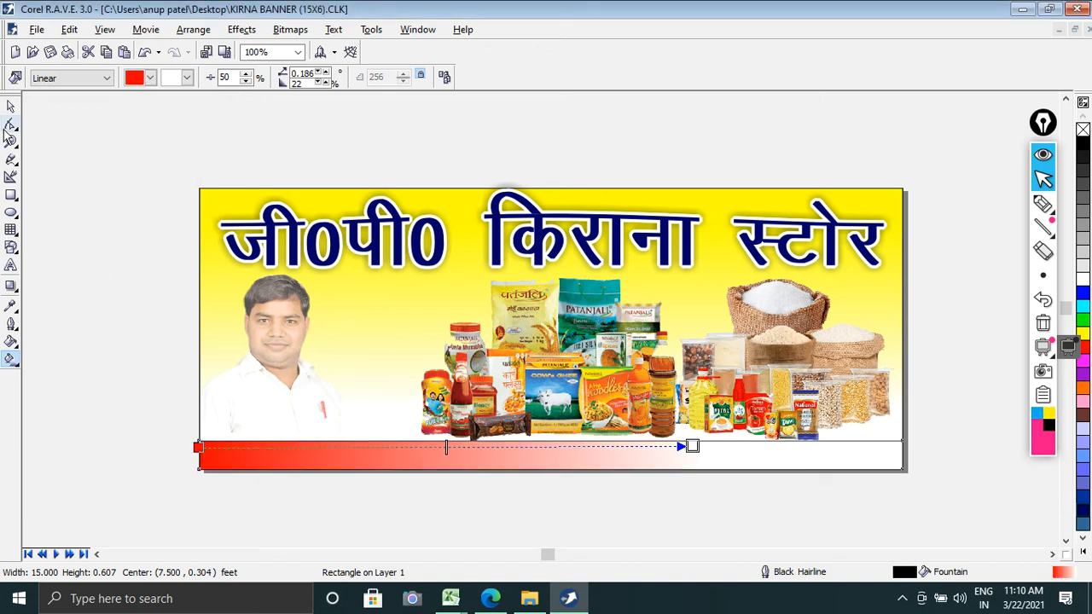
{"action": "left_click", "coordinate": [11, 106]}
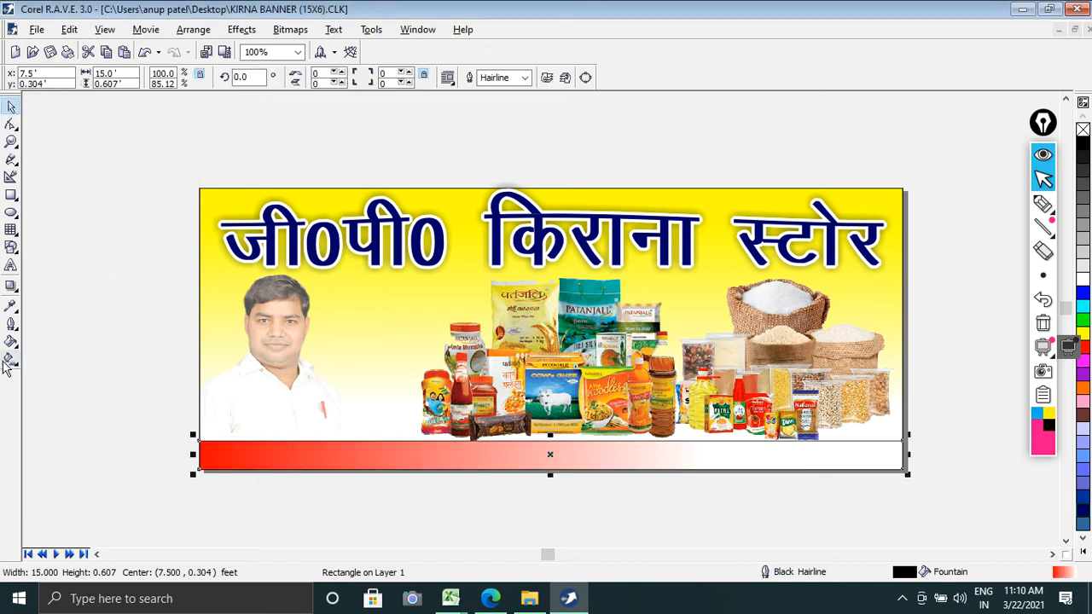
Step: Remove the outline from the red-to-white strip along the banner's bottom edge
{"action": "left_click", "coordinate": [14, 330]}
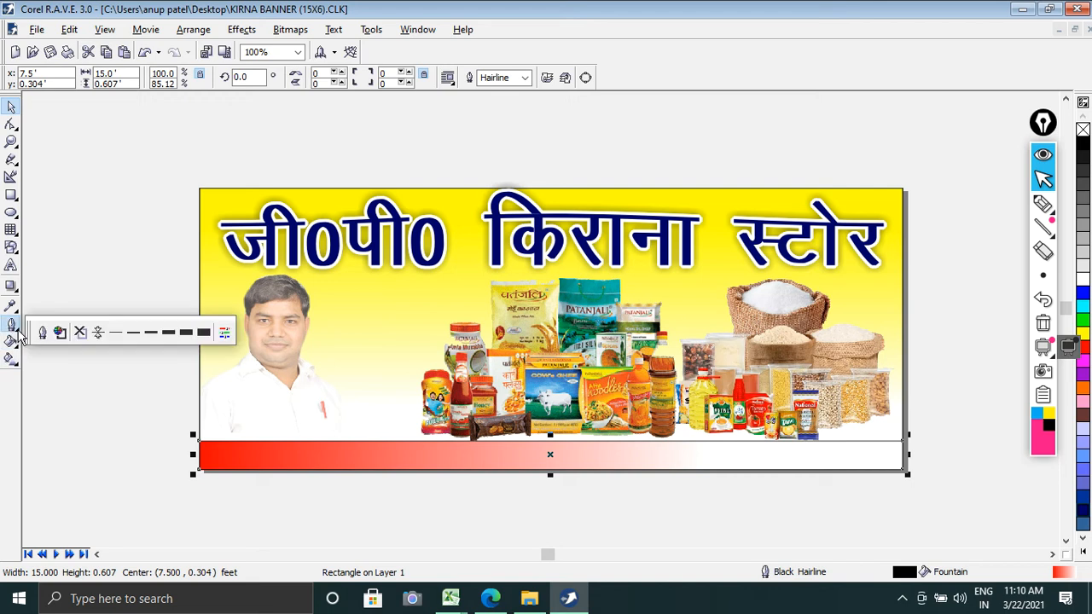
{"action": "left_click", "coordinate": [96, 331]}
{"action": "left_click", "coordinate": [95, 294]}
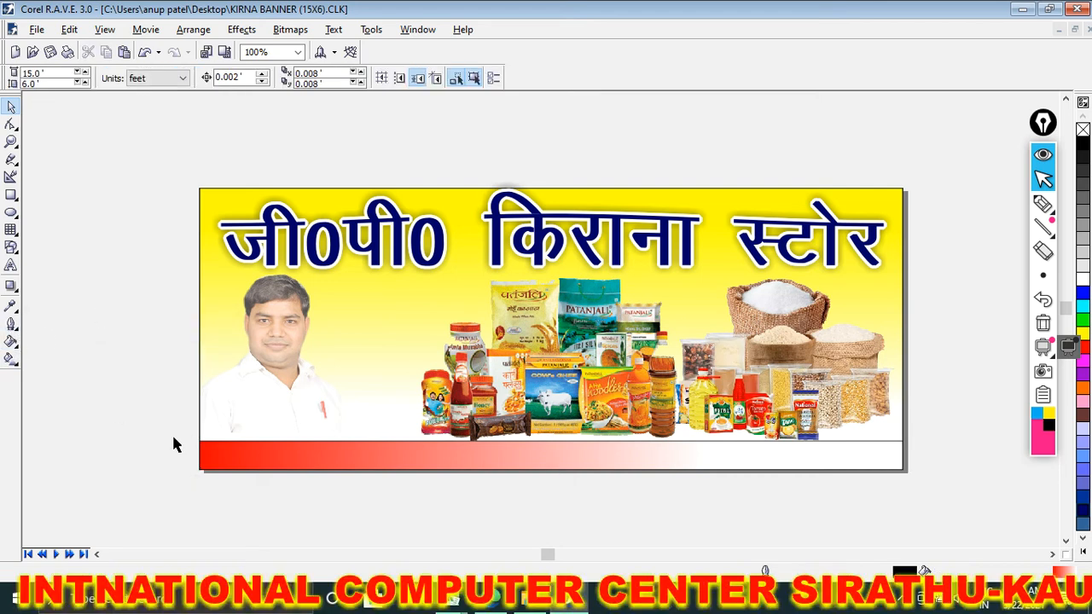
{"action": "left_click", "coordinate": [207, 454]}
{"action": "left_click", "coordinate": [12, 324]}
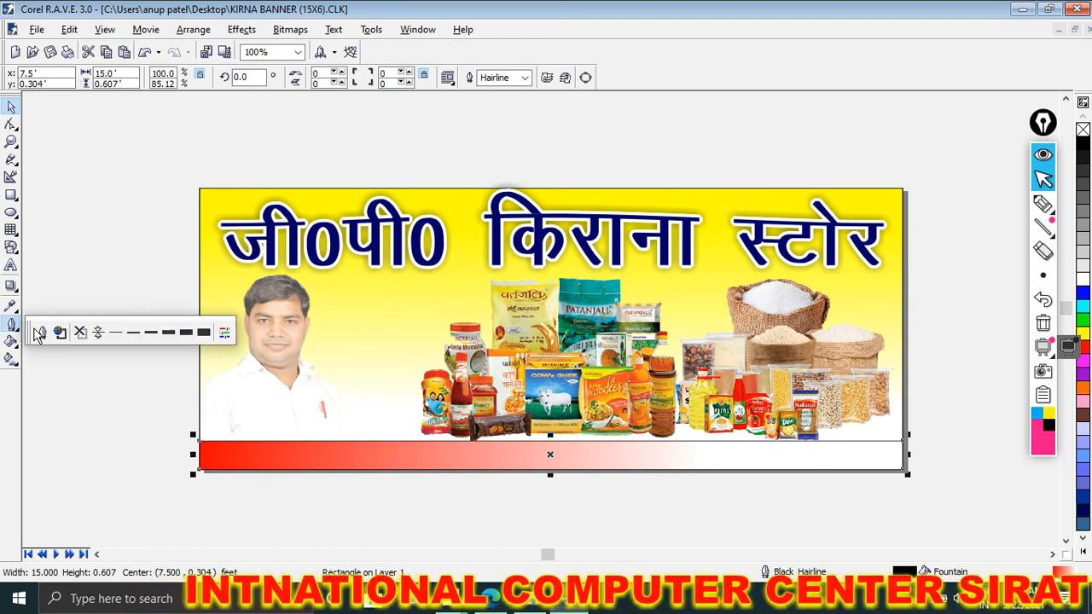
{"action": "left_click", "coordinate": [80, 332]}
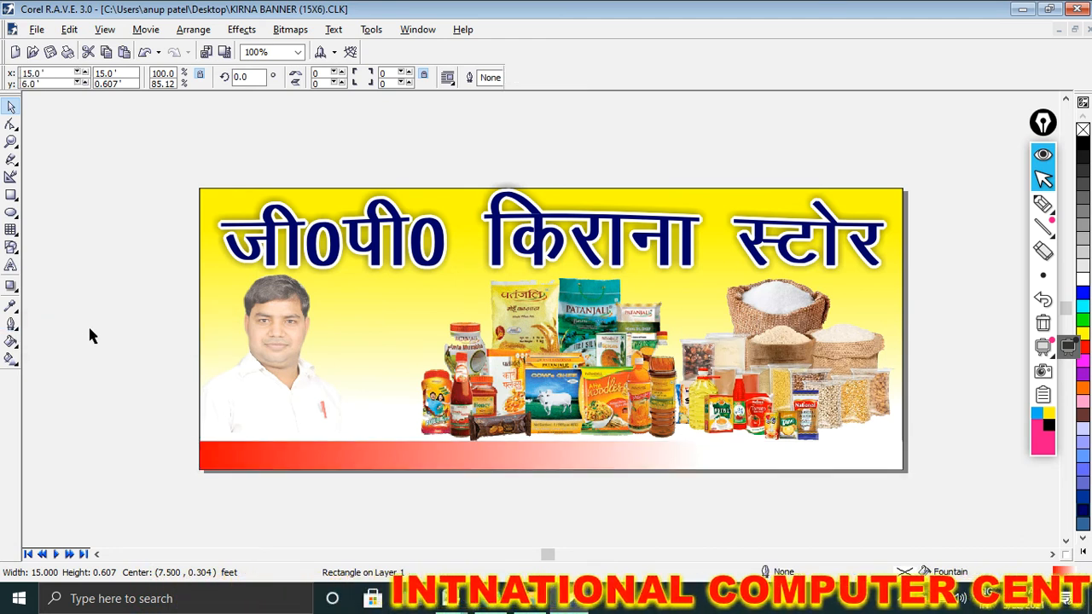
Step: Add the Hindi address label, road and landmark as 500-point Kruti Dev 011 text over the red end of the bottom strip
{"action": "left_click", "coordinate": [90, 330]}
{"action": "scroll", "coordinate": [471, 527], "scroll_direction": "up", "scroll_amount": 1}
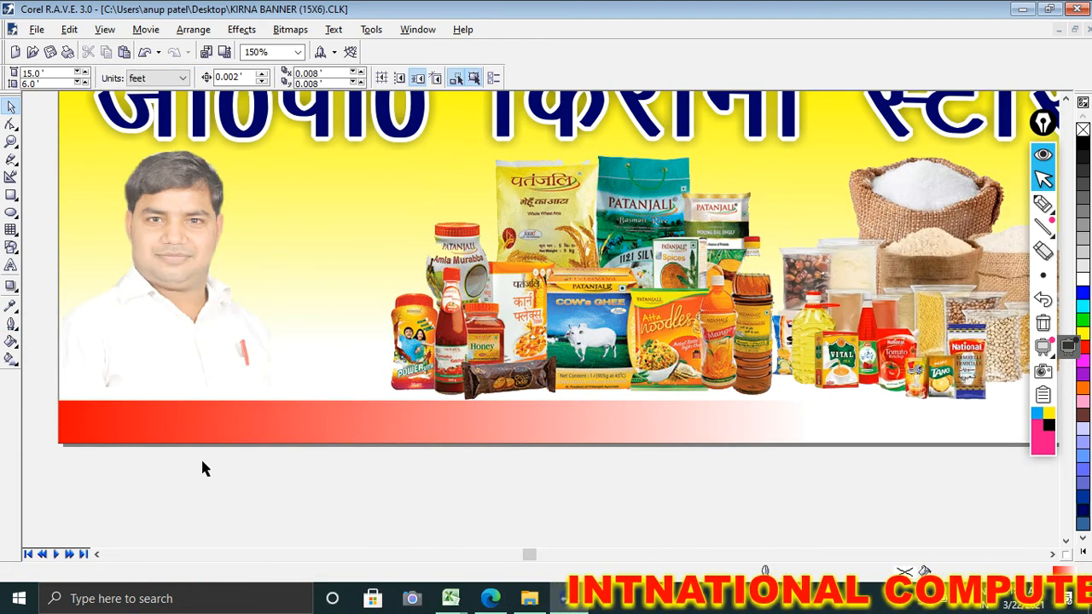
{"action": "left_click", "coordinate": [11, 265]}
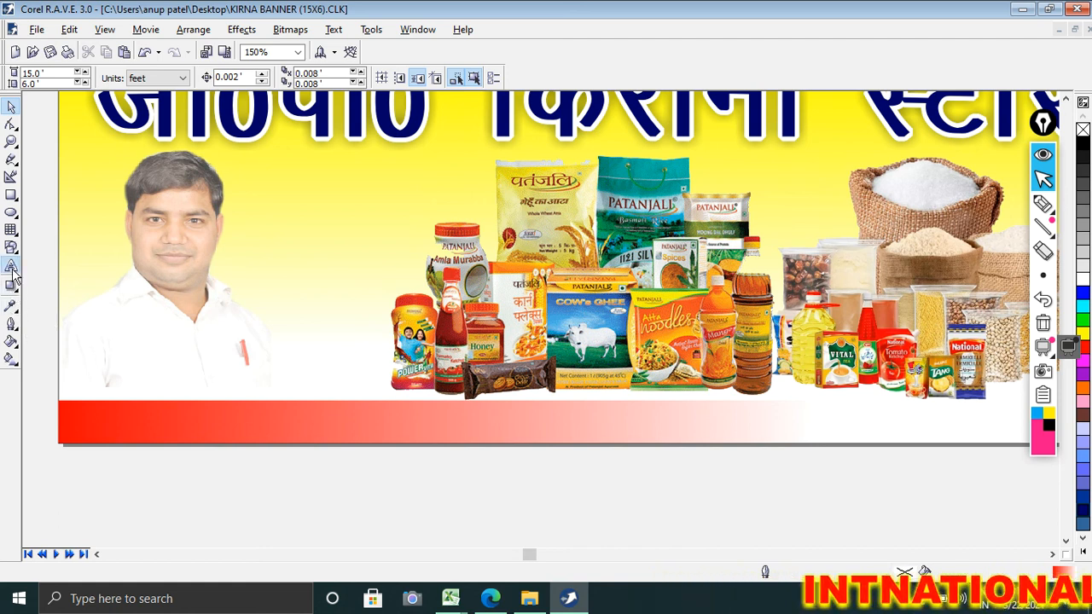
{"action": "left_click", "coordinate": [106, 424]}
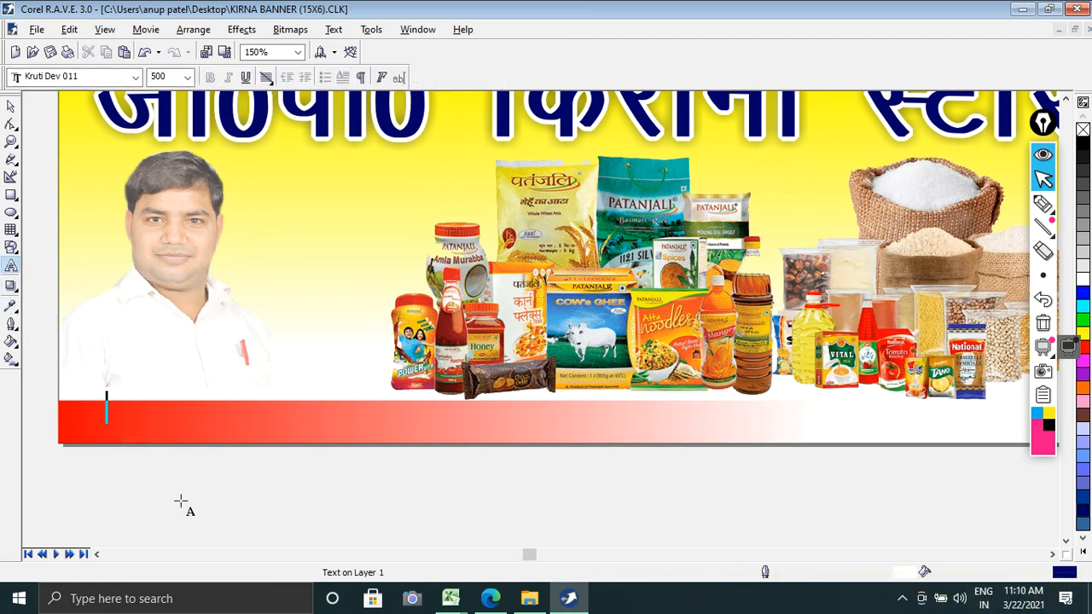
{"action": "type", "text": "ir"}
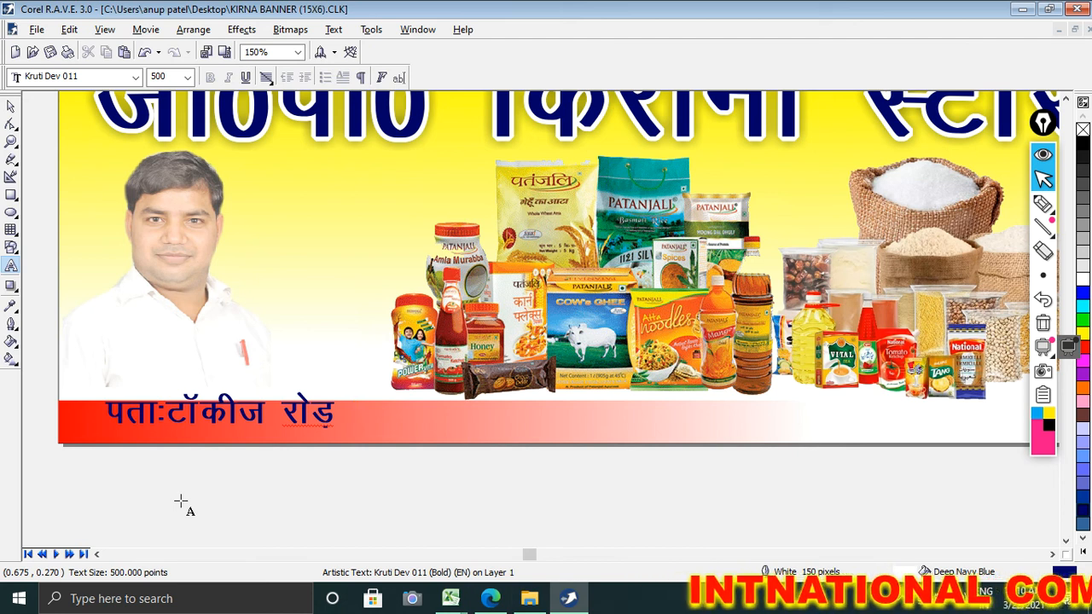
{"action": "type", "text": "p"}
{"action": "key", "text": "BackSpace"}
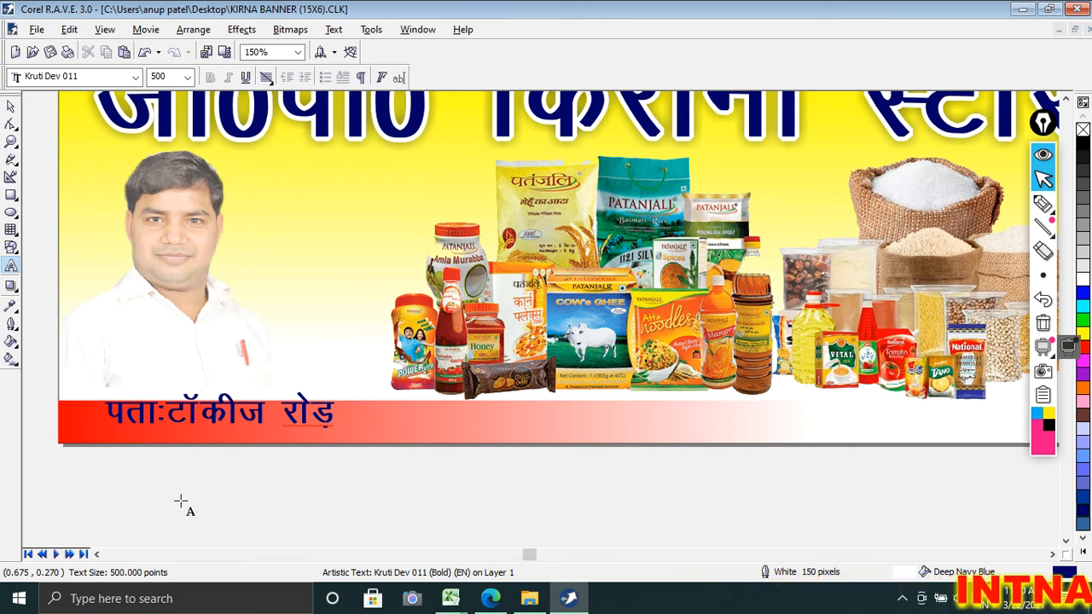
{"action": "type", "text": "iq"}
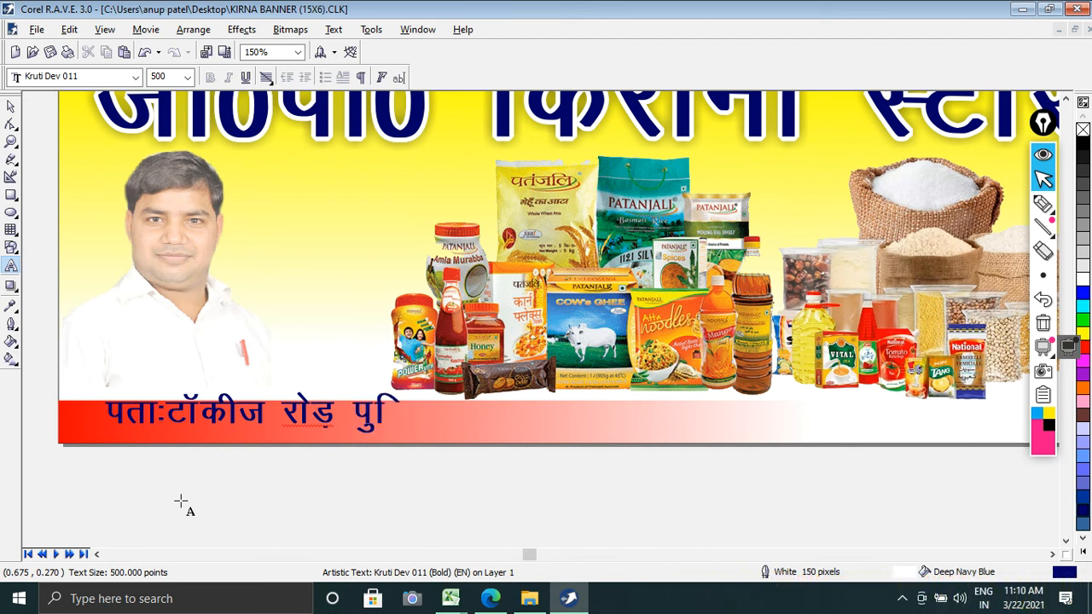
{"action": "type", "text": "fyl"}
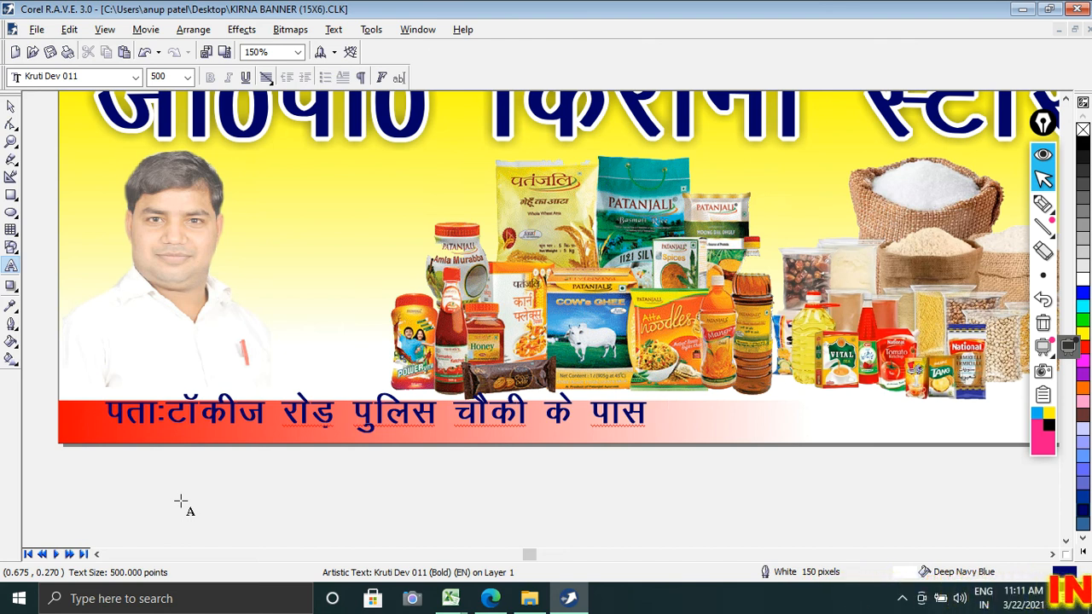
Step: Append the town and district in parentheses, separated by a dash, to the Hindi address line
{"action": "type", "text": "("}
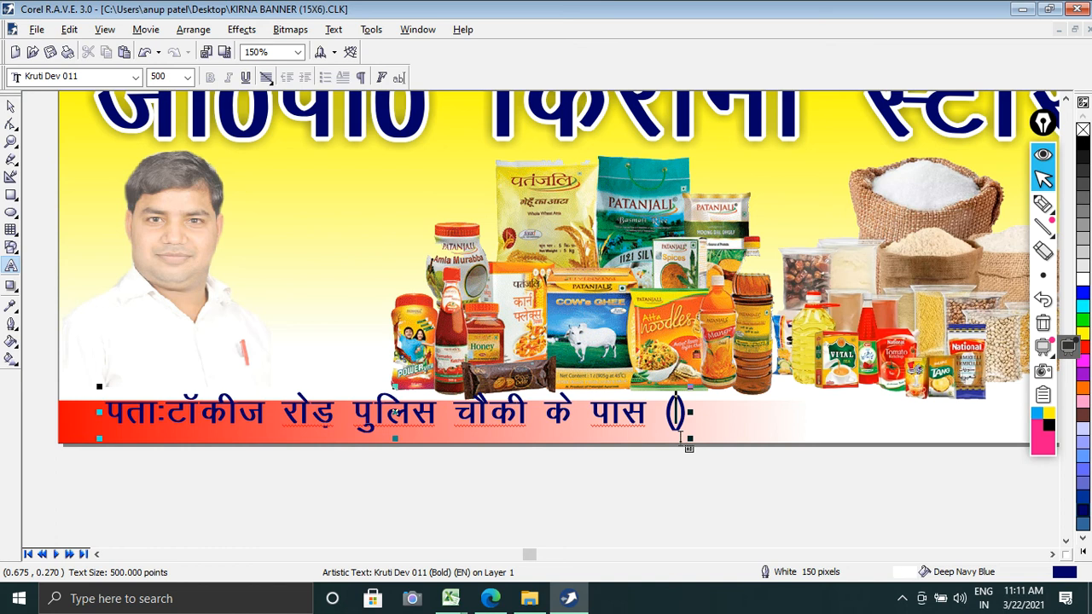
{"action": "type", "text": "fl"}
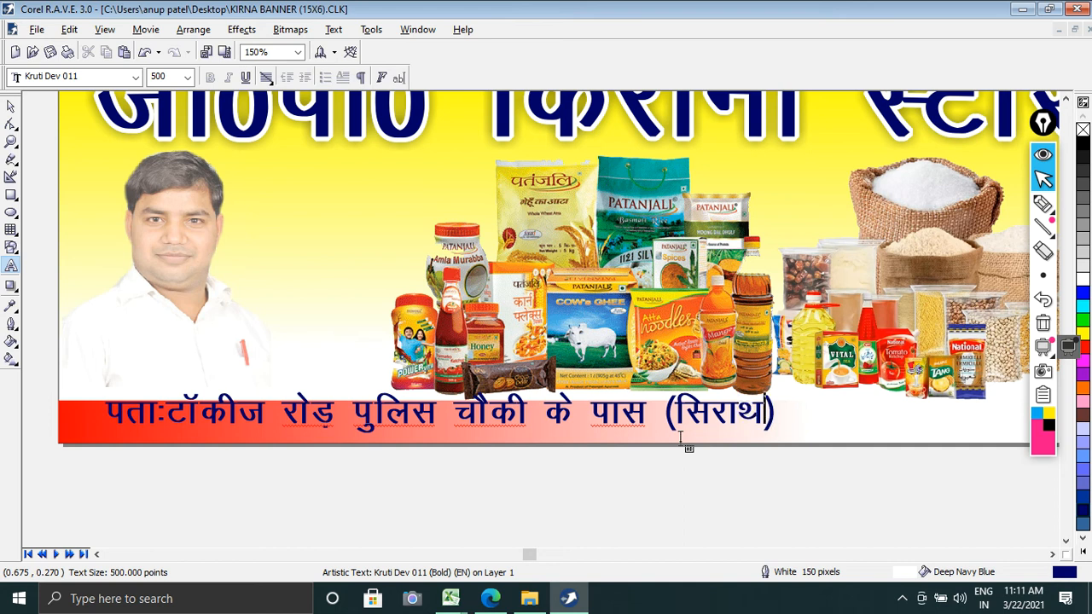
{"action": "type", "text": "jkFkw&d"}
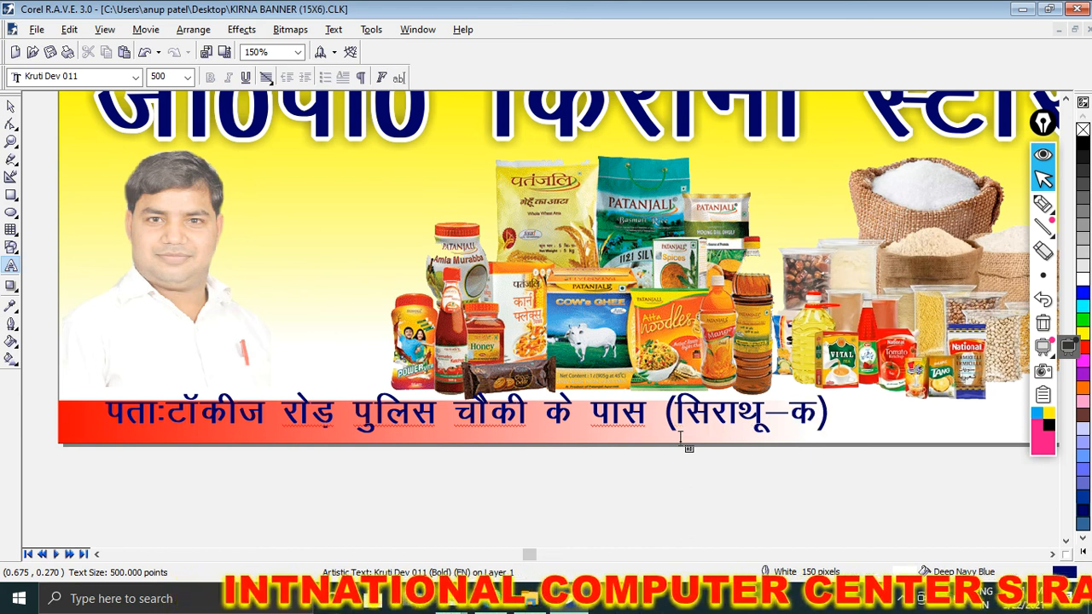
{"action": "type", "text": "ks"}
{"action": "key", "text": "BackSpace"}
{"action": "type", "text": "S"}
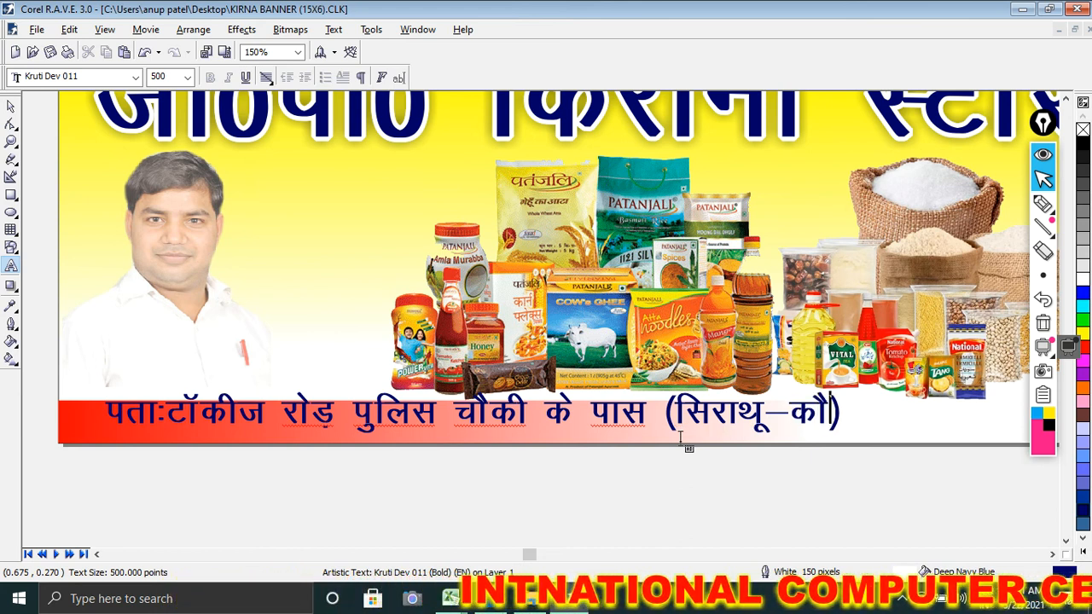
{"action": "type", "text": "'kk"}
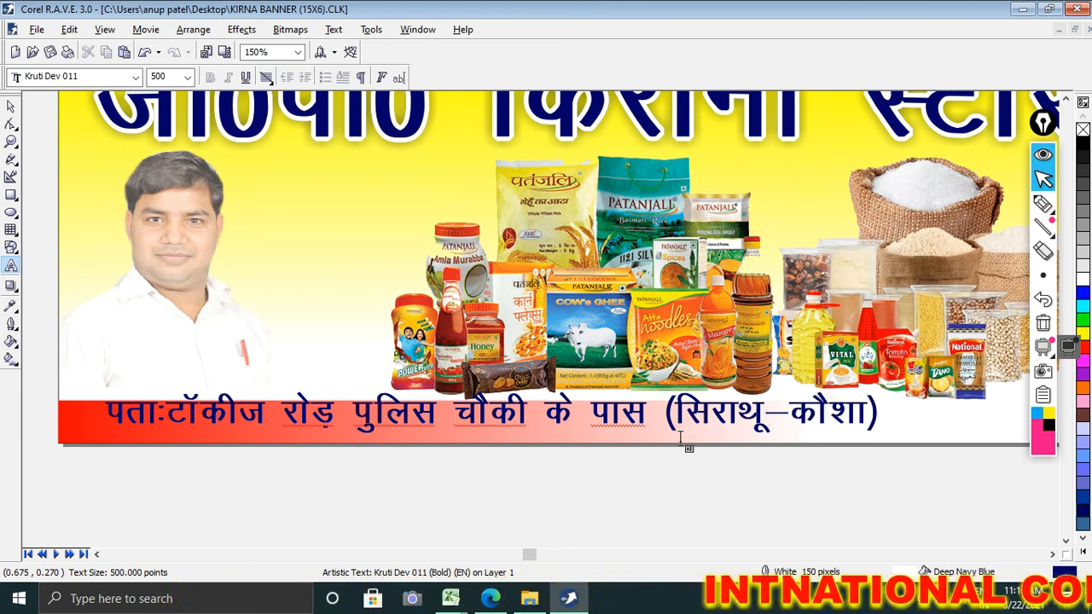
{"action": "type", "text": "Ech"}
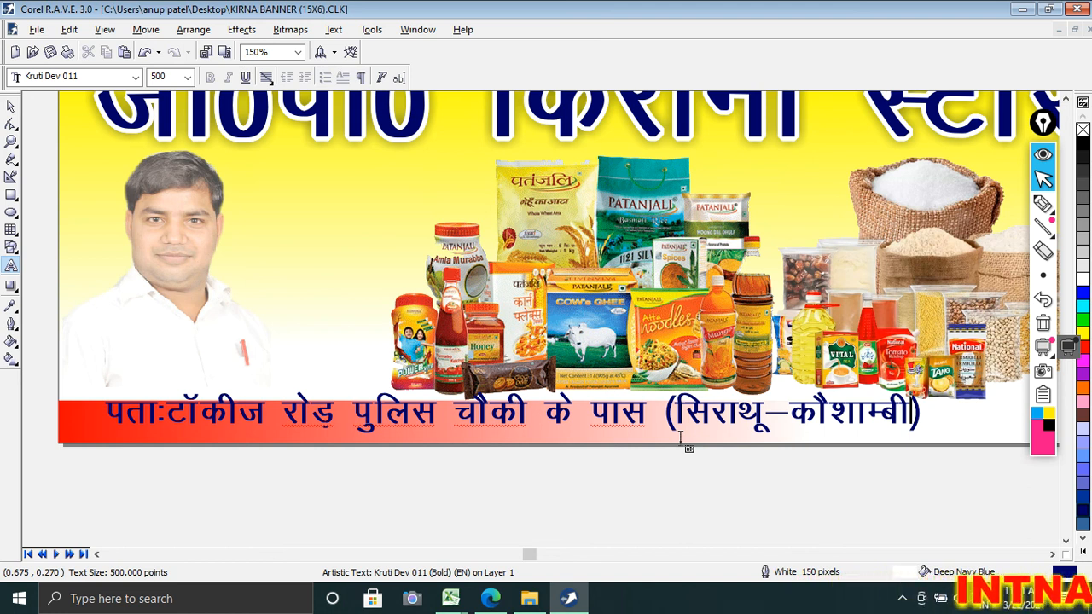
Step: Set the address text's outline width to 100 pixels and fit it at about 389 points inside the strip, near the red end
{"action": "left_click", "coordinate": [11, 106]}
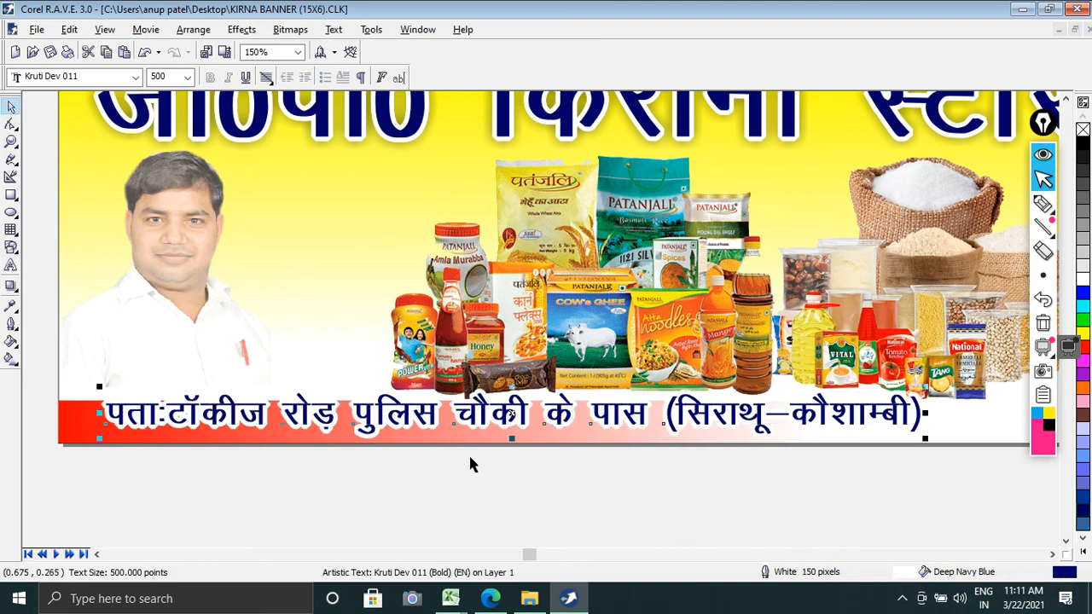
{"action": "left_click_drag", "start_coordinate": [465, 414], "coordinate": [467, 429]}
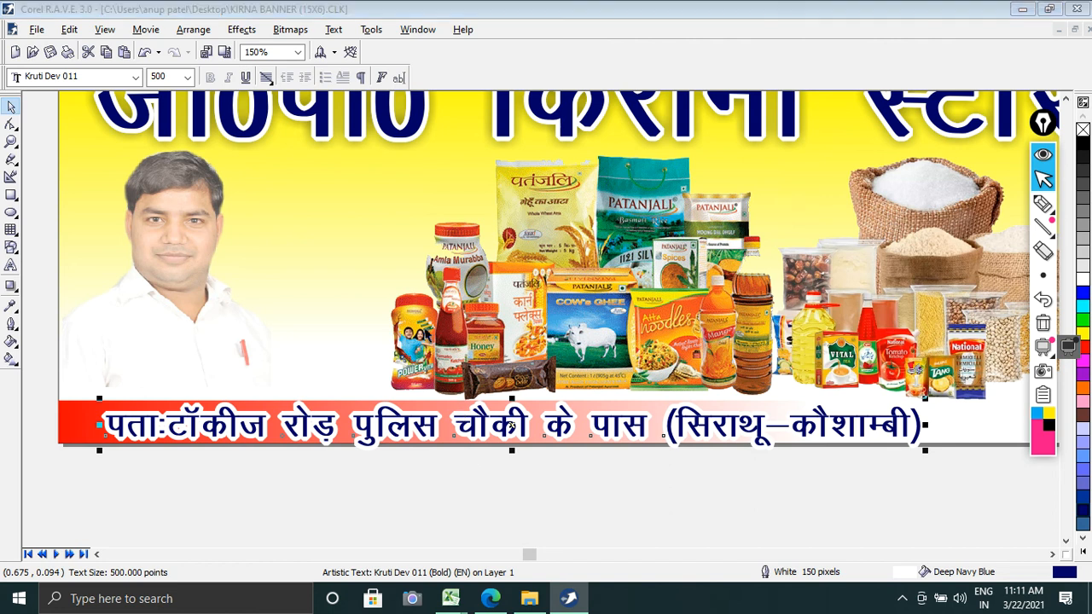
{"action": "key", "text": "F12"}
{"action": "left_click", "coordinate": [420, 209]}
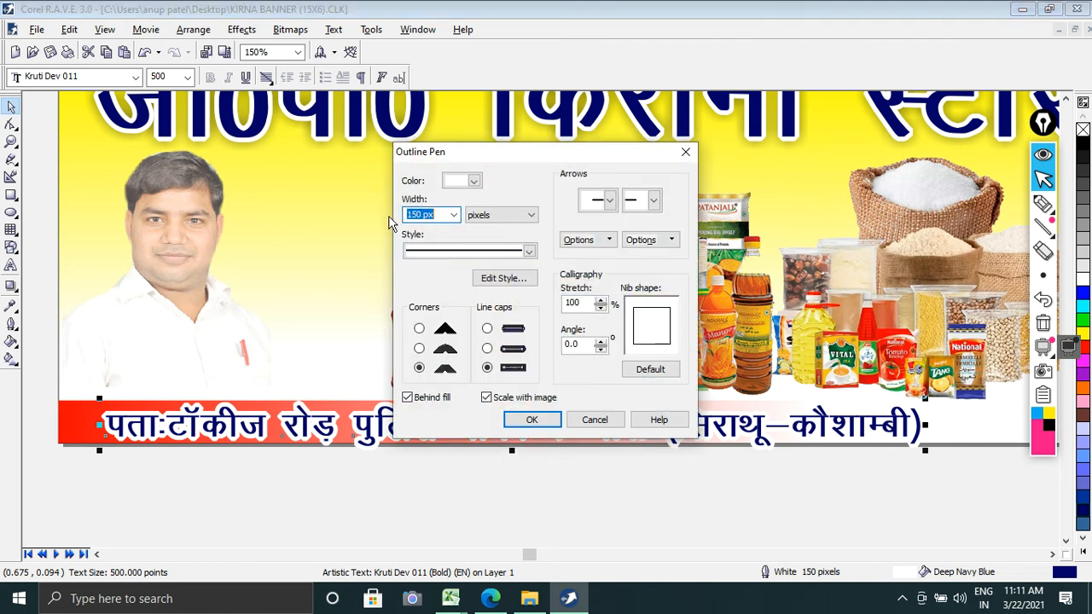
{"action": "key", "text": "Return"}
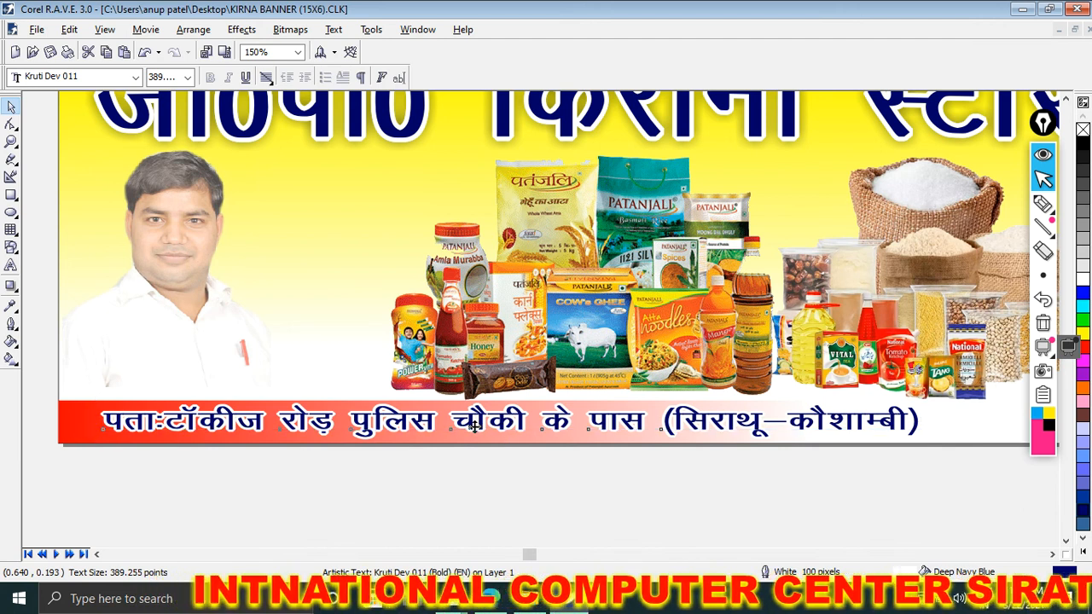
{"action": "left_click_drag", "start_coordinate": [450, 427], "coordinate": [450, 428]}
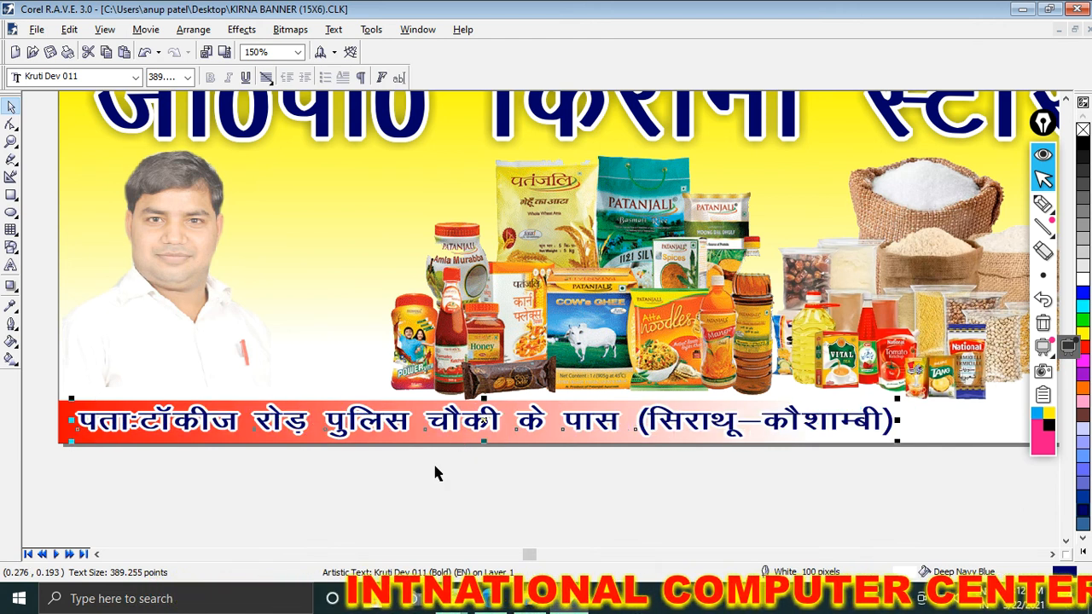
{"action": "left_click", "coordinate": [452, 482]}
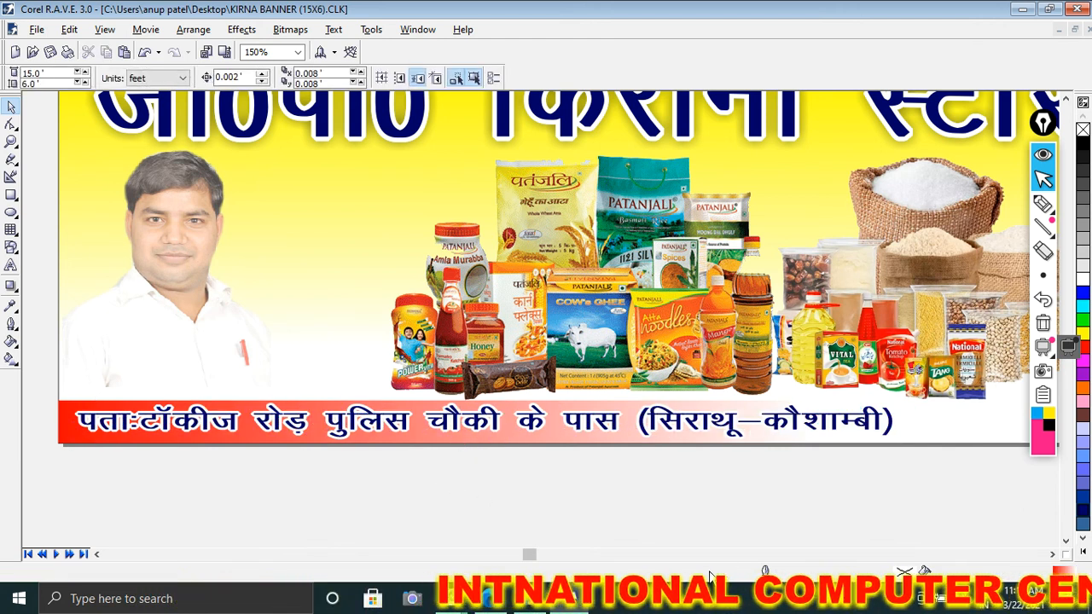
Step: Add the label "मो0" with the mobile number after the address and fit it at about 408 points in the strip's white end
{"action": "left_click", "coordinate": [1052, 554]}
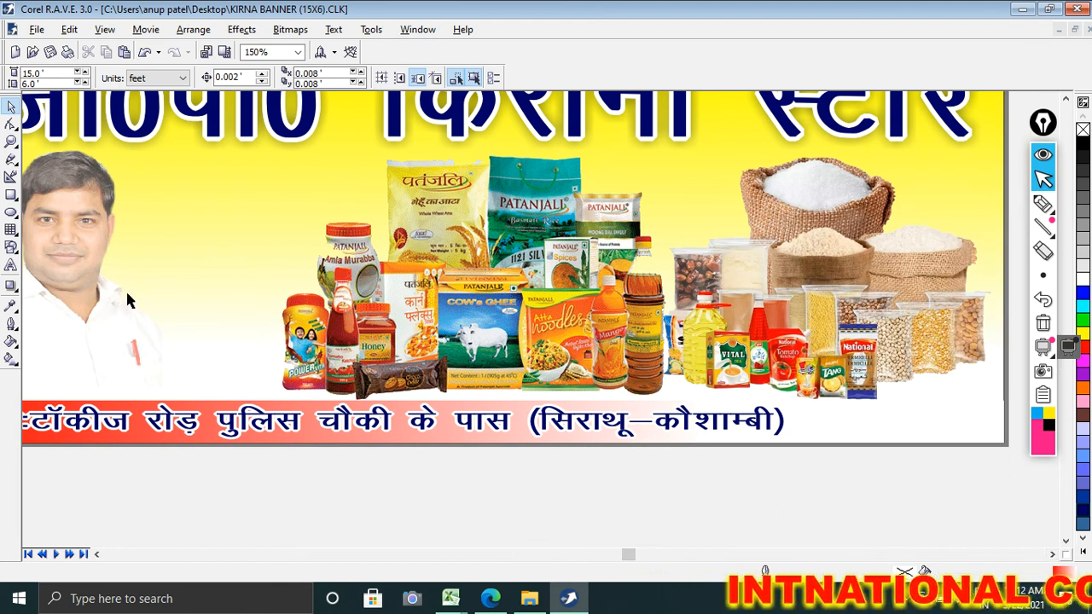
{"action": "left_click", "coordinate": [10, 267]}
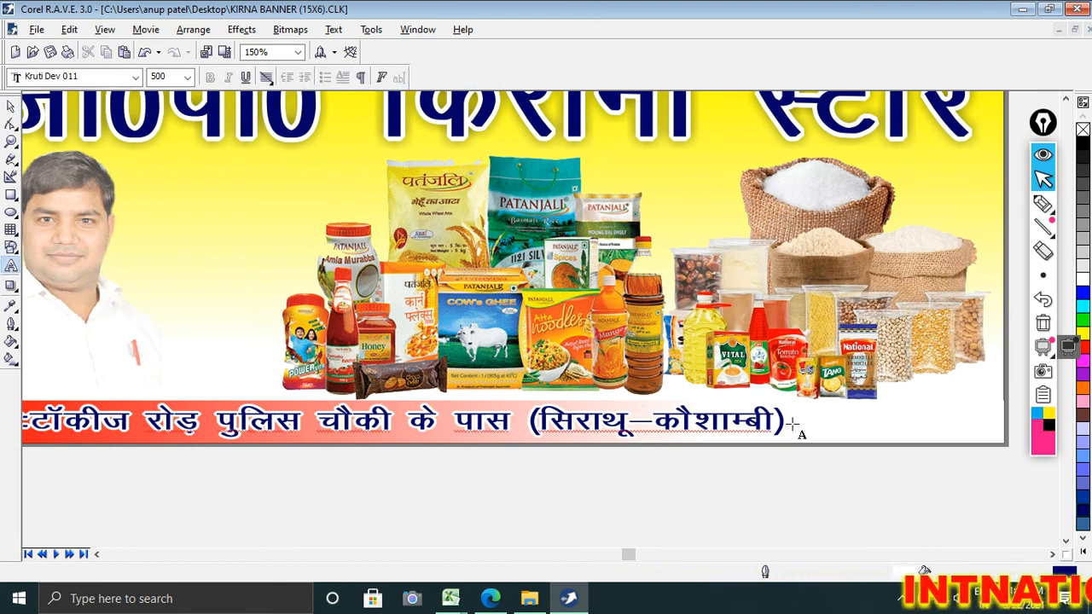
{"action": "left_click", "coordinate": [806, 464]}
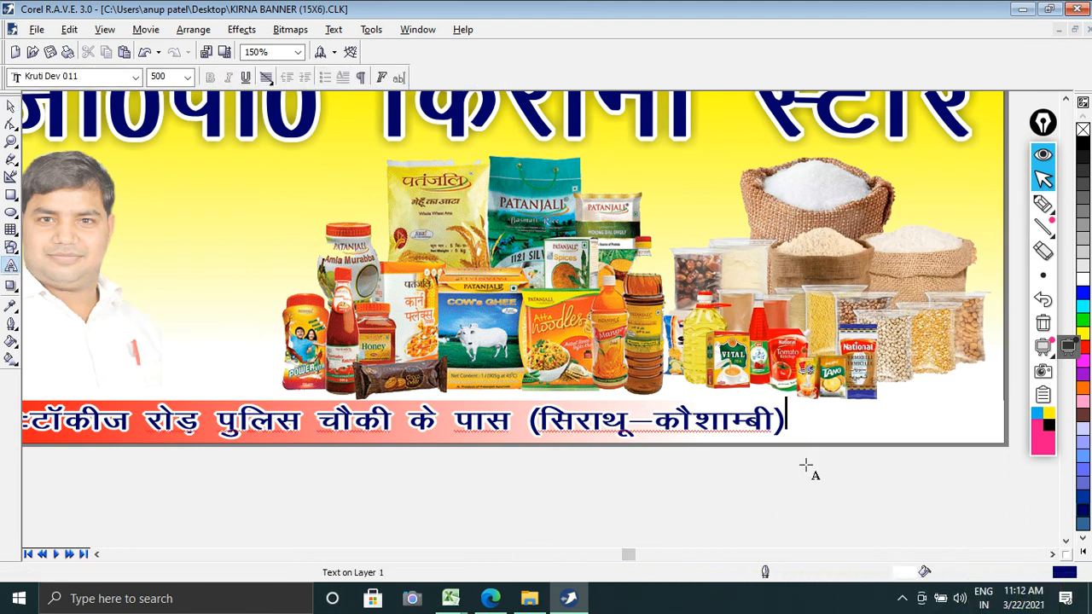
{"action": "type", "text": "ek"}
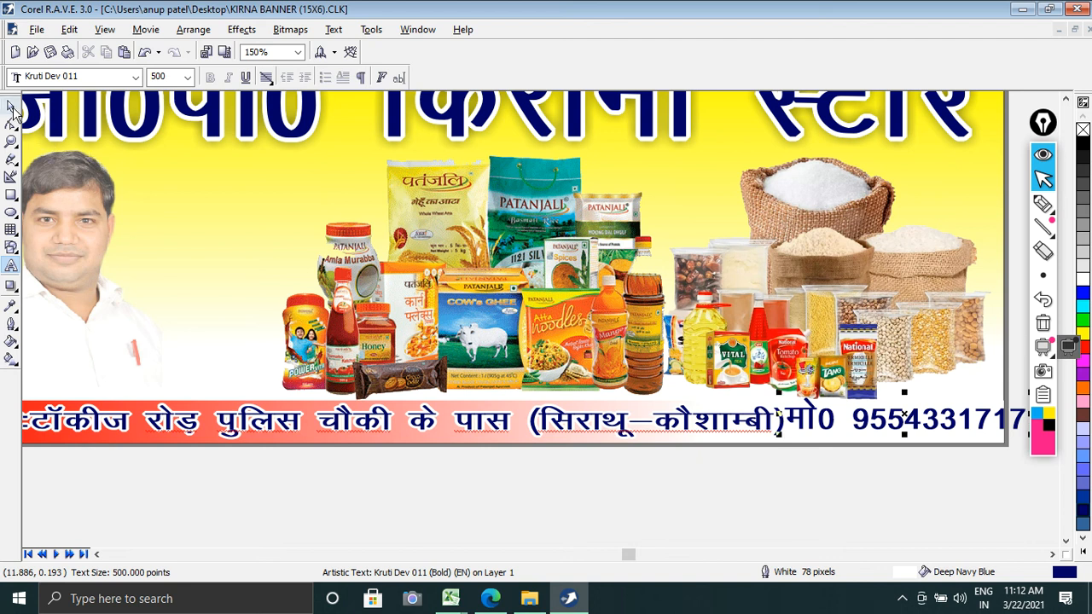
{"action": "left_click", "coordinate": [13, 110]}
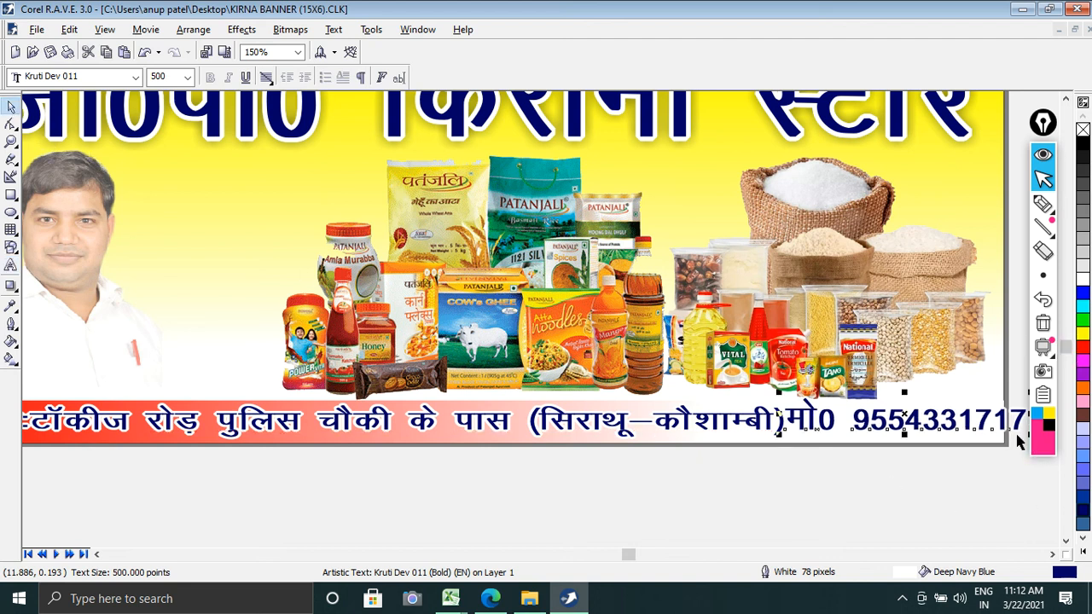
{"action": "left_click_drag", "start_coordinate": [1018, 439], "coordinate": [956, 429]}
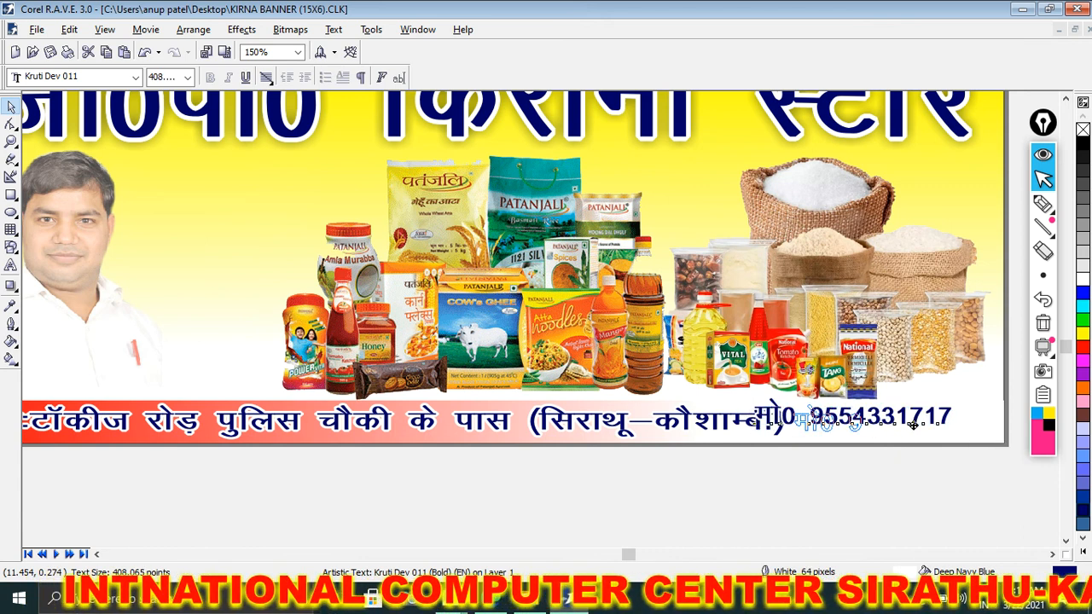
{"action": "left_click_drag", "start_coordinate": [875, 418], "coordinate": [925, 426]}
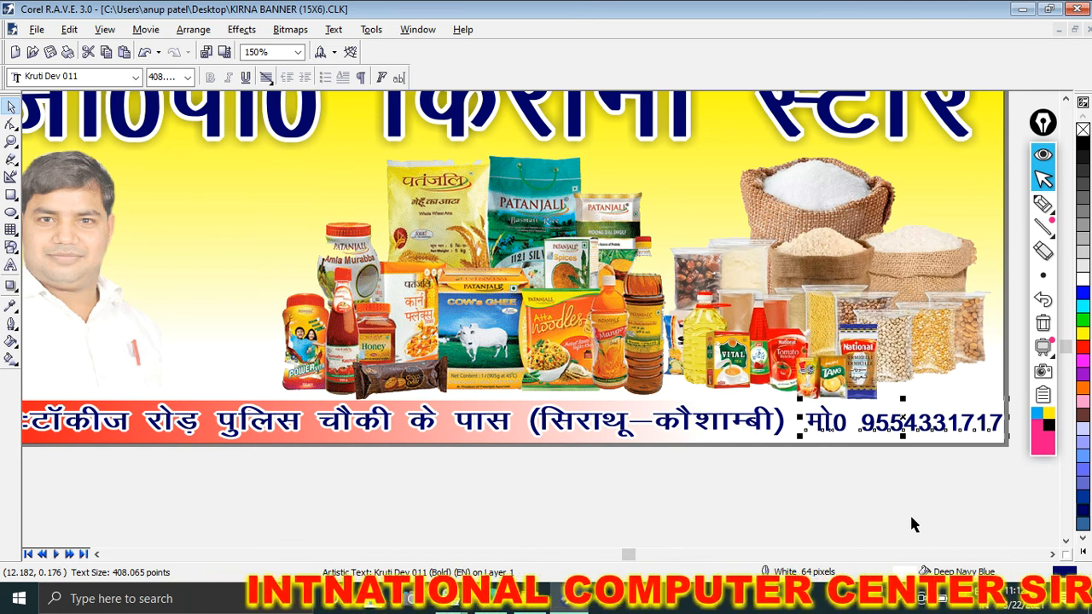
Step: Add the owner's name with initials in parentheses as 500-point Arial Black text across the lower part of the portrait
{"action": "scroll", "coordinate": [231, 344], "scroll_direction": "down", "scroll_amount": 1}
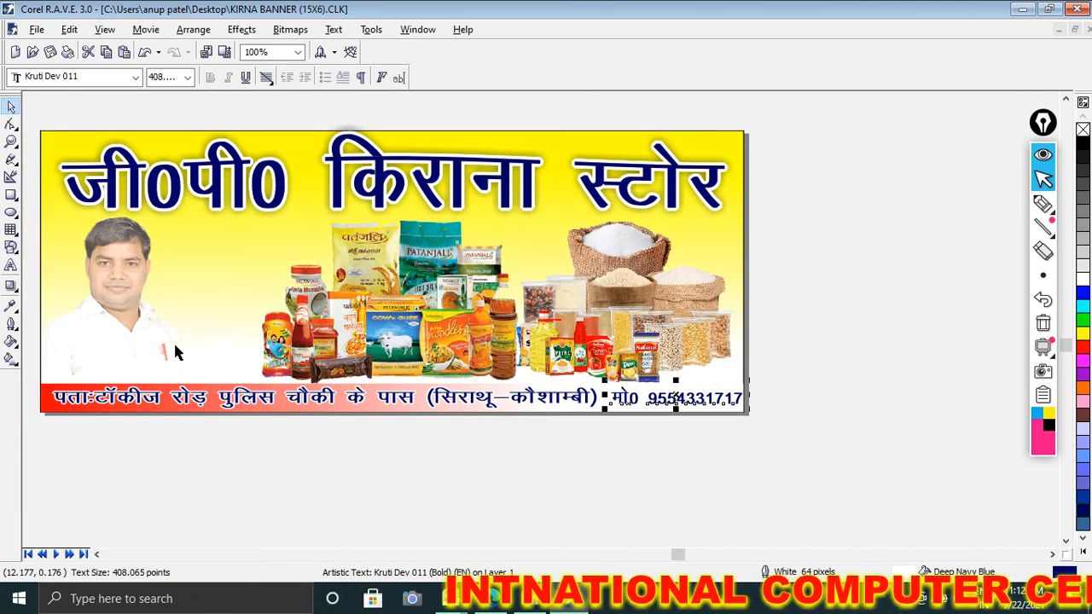
{"action": "left_click", "coordinate": [96, 555]}
{"action": "scroll", "coordinate": [164, 363], "scroll_direction": "up", "scroll_amount": 1}
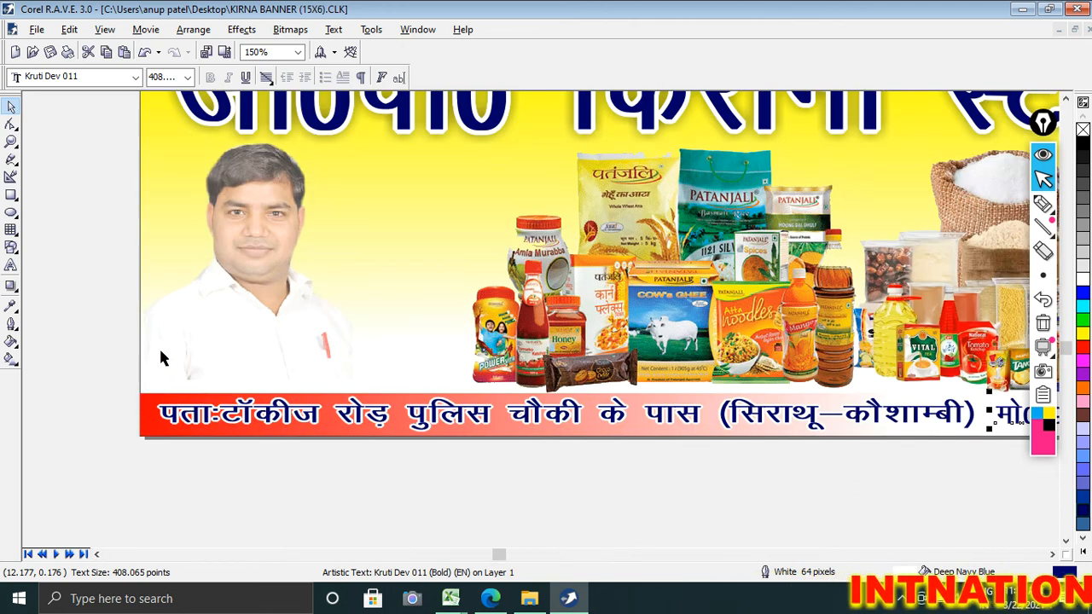
{"action": "left_click", "coordinate": [12, 267]}
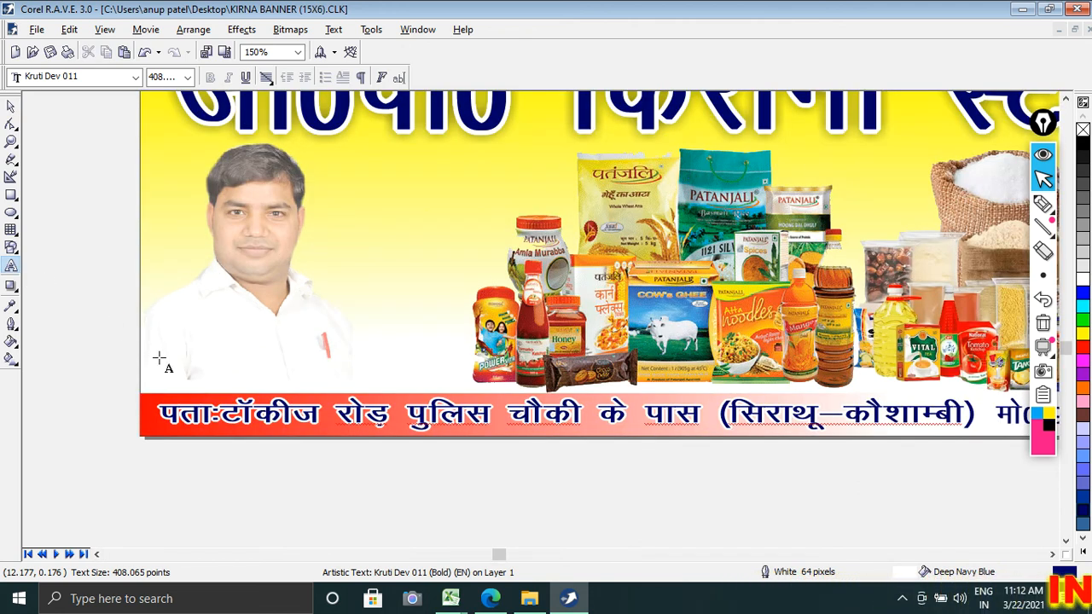
{"action": "left_click", "coordinate": [194, 421]}
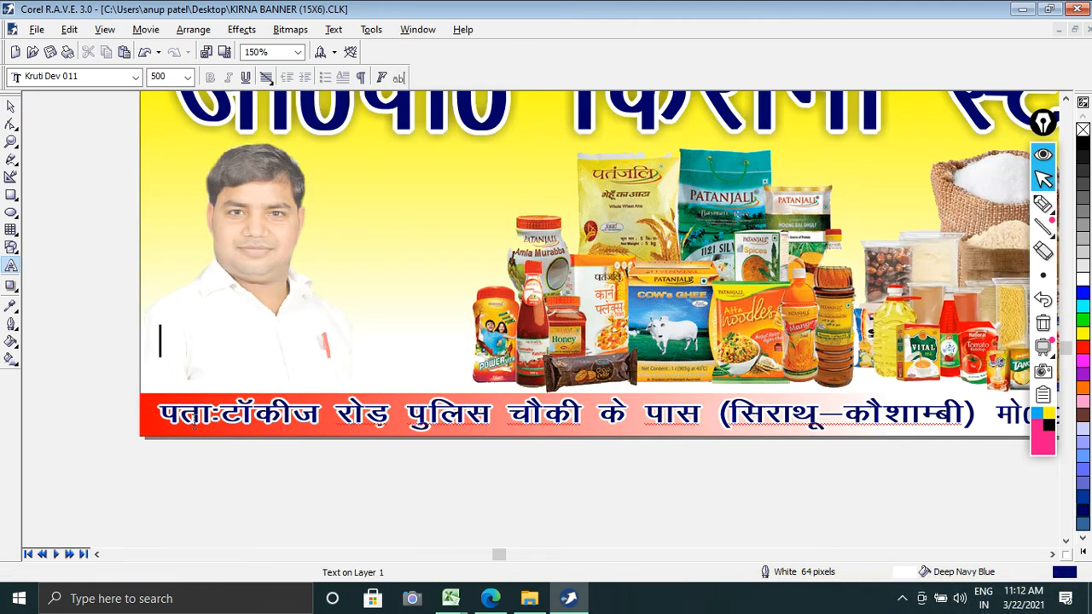
{"action": "left_click", "coordinate": [133, 77]}
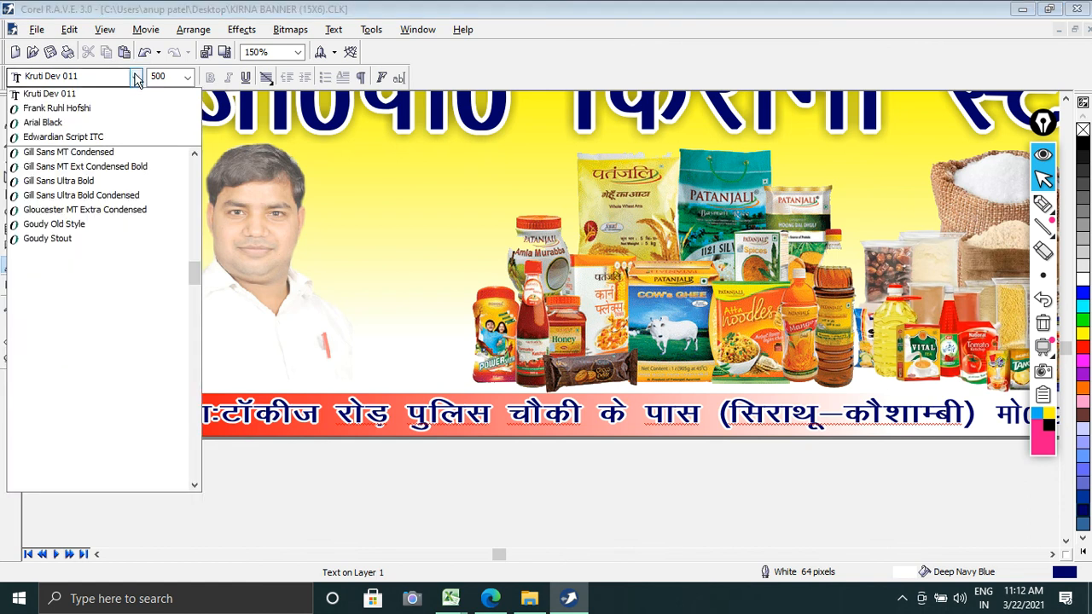
{"action": "left_click", "coordinate": [109, 126]}
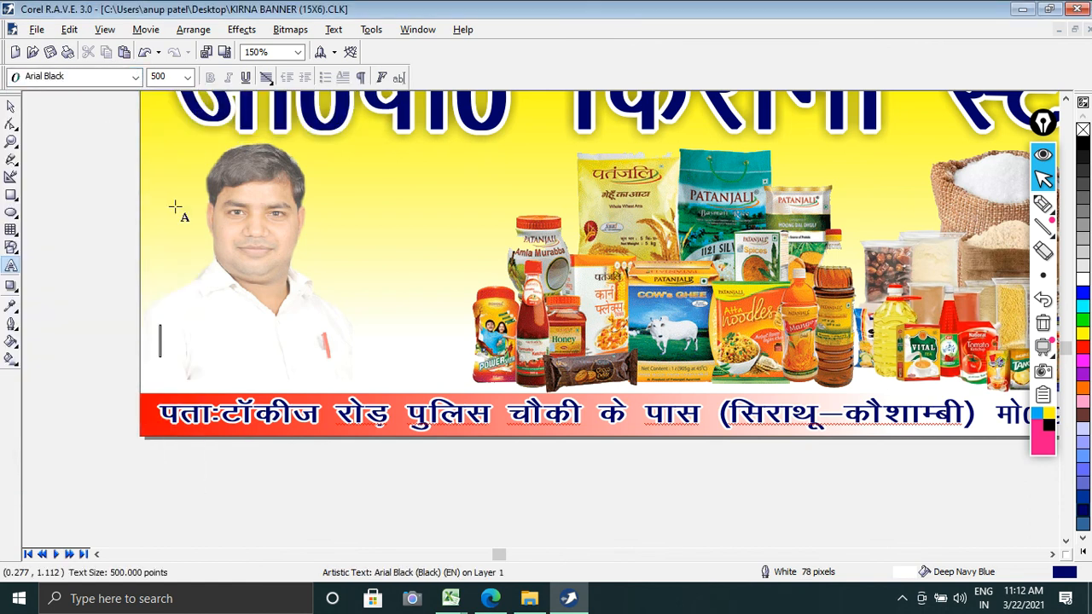
{"action": "type", "text": "Guddu"}
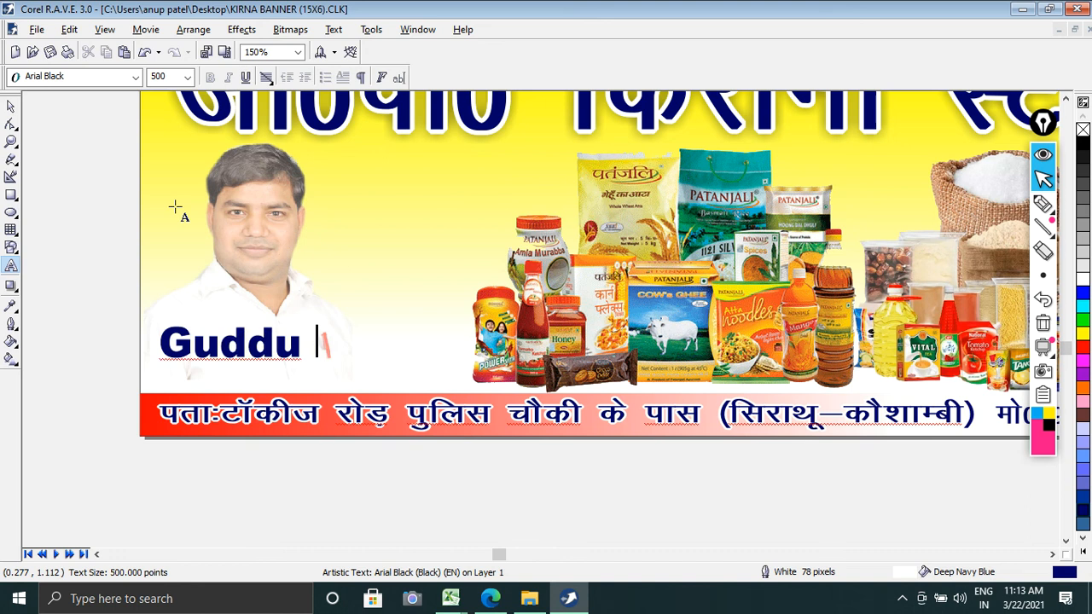
{"action": "type", "text": " ("}
{"action": "key", "text": "Caps_Lock"}
{"action": "type", "text": "G."}
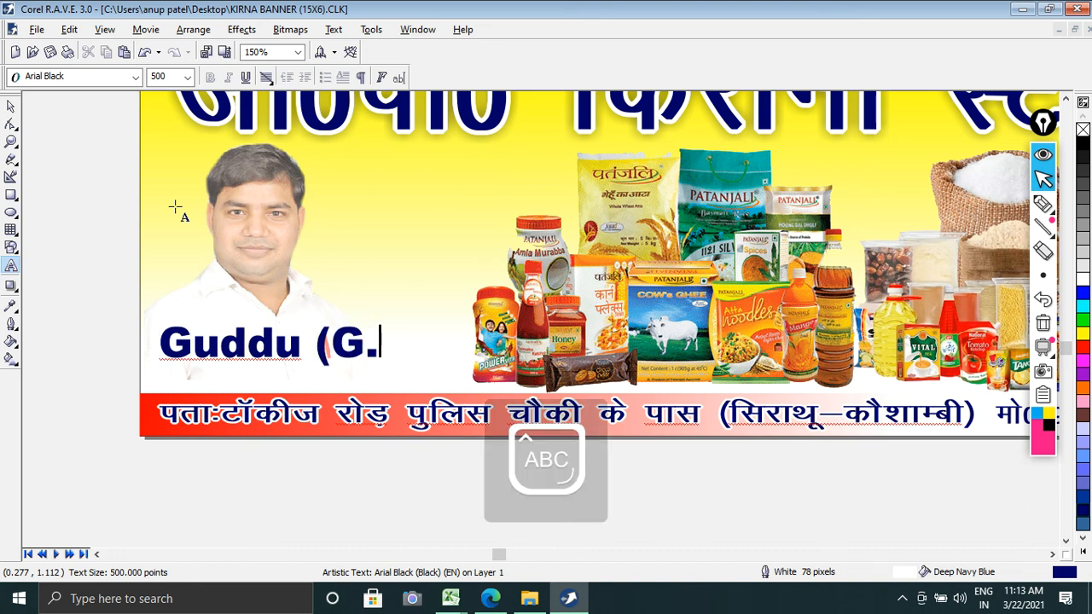
{"action": "type", "text": "P)"}
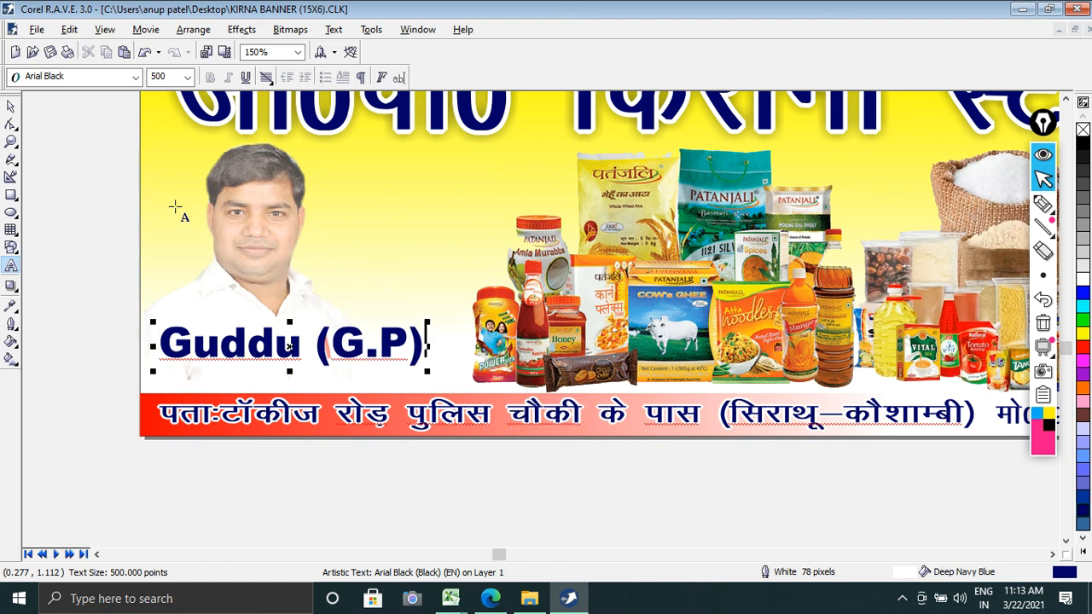
Step: Move the owner's name caption down to just above the red strip and add a black drop shadow with opacity 50 and feathering 15
{"action": "left_click", "coordinate": [11, 106]}
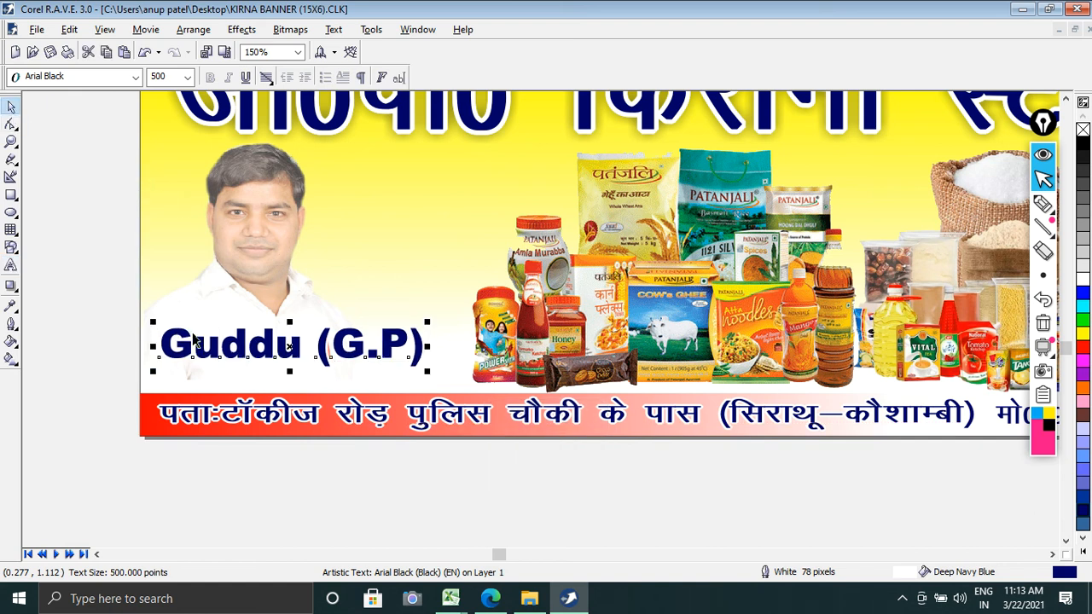
{"action": "left_click_drag", "start_coordinate": [230, 343], "coordinate": [219, 363]}
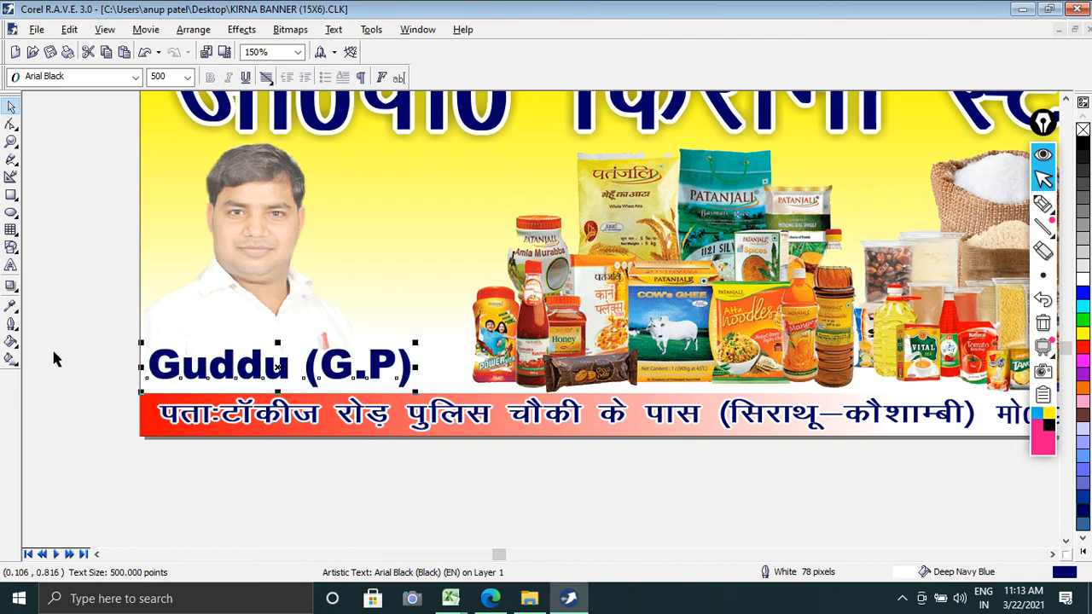
{"action": "left_click", "coordinate": [11, 286]}
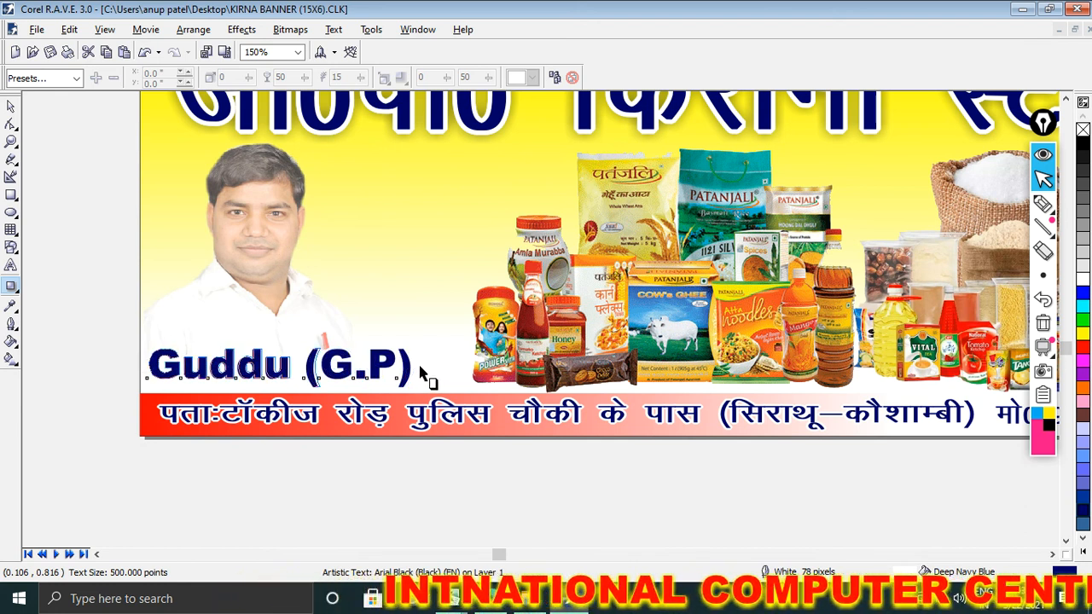
{"action": "left_click_drag", "start_coordinate": [424, 373], "coordinate": [415, 373]}
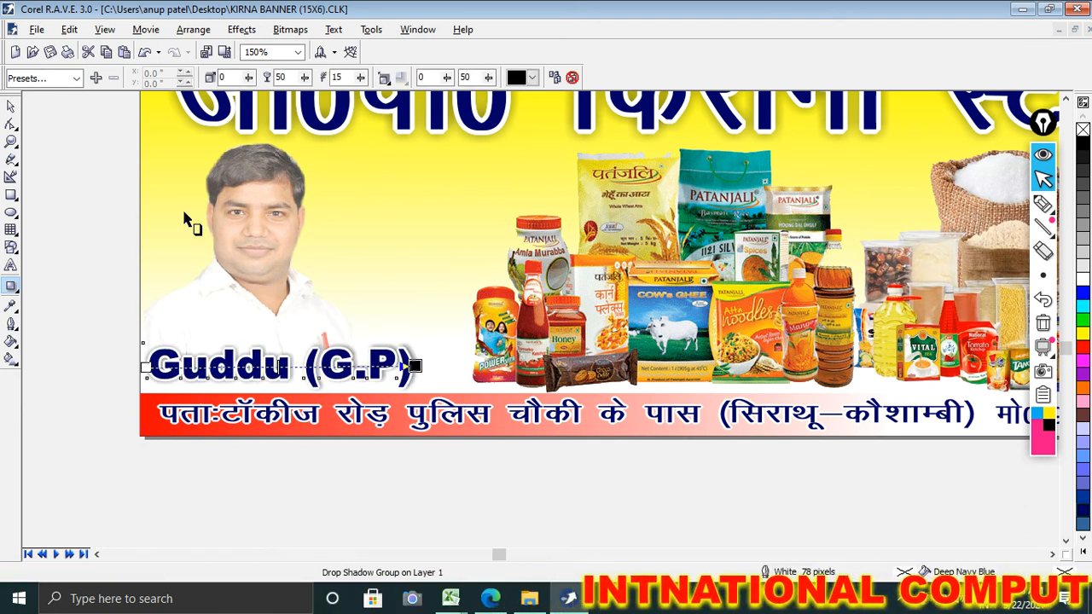
{"action": "left_click", "coordinate": [12, 107]}
{"action": "left_click", "coordinate": [66, 167]}
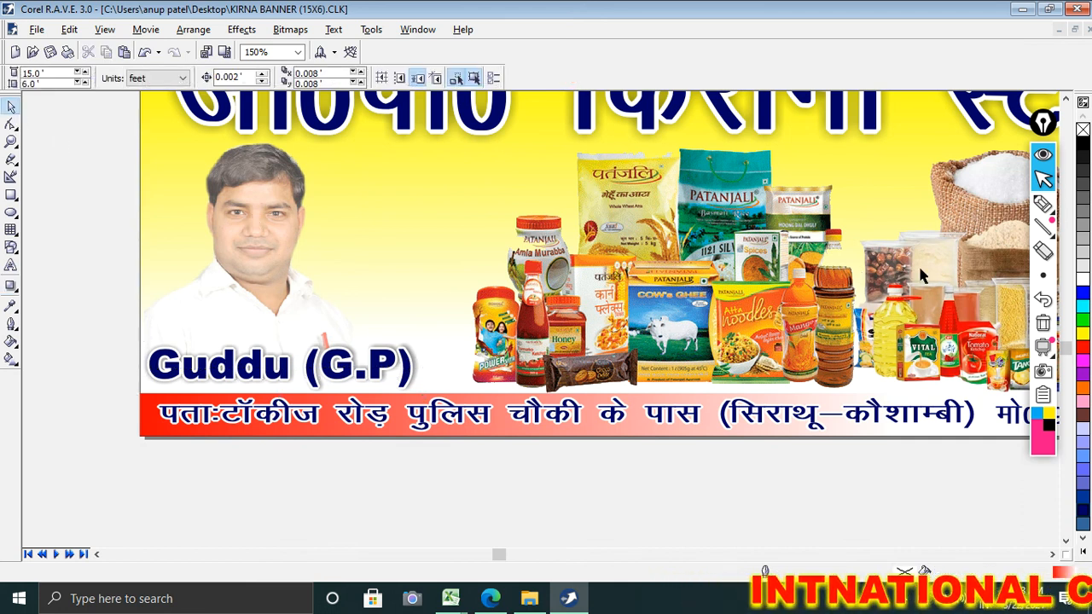
Step: Frame the whole banner and show it in full-screen preview to examine the finished layout
{"action": "left_click", "coordinate": [1052, 555]}
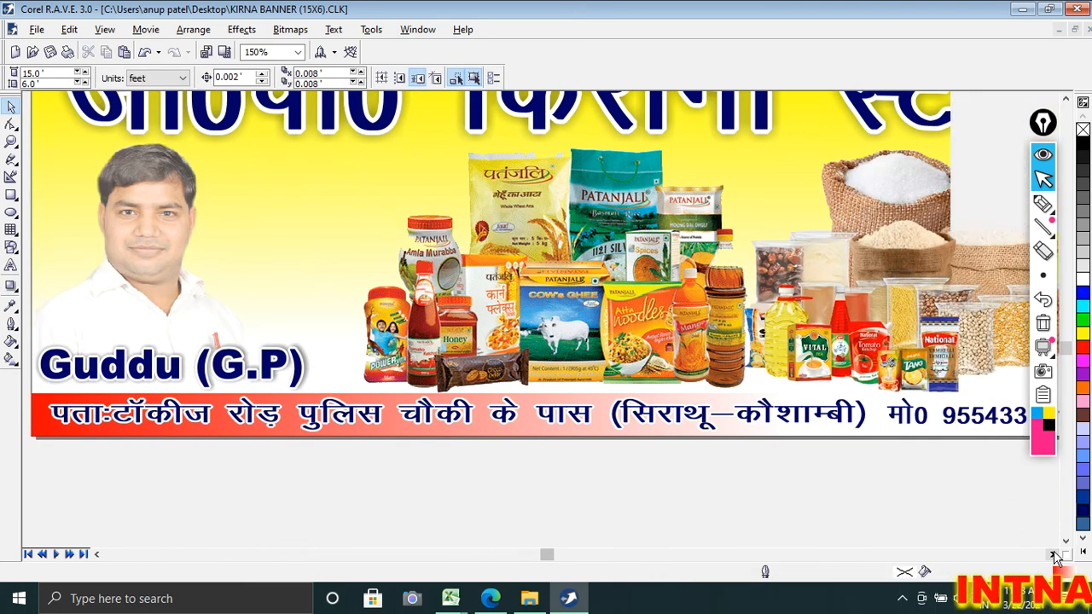
{"action": "scroll", "coordinate": [823, 358], "scroll_direction": "down", "scroll_amount": 1}
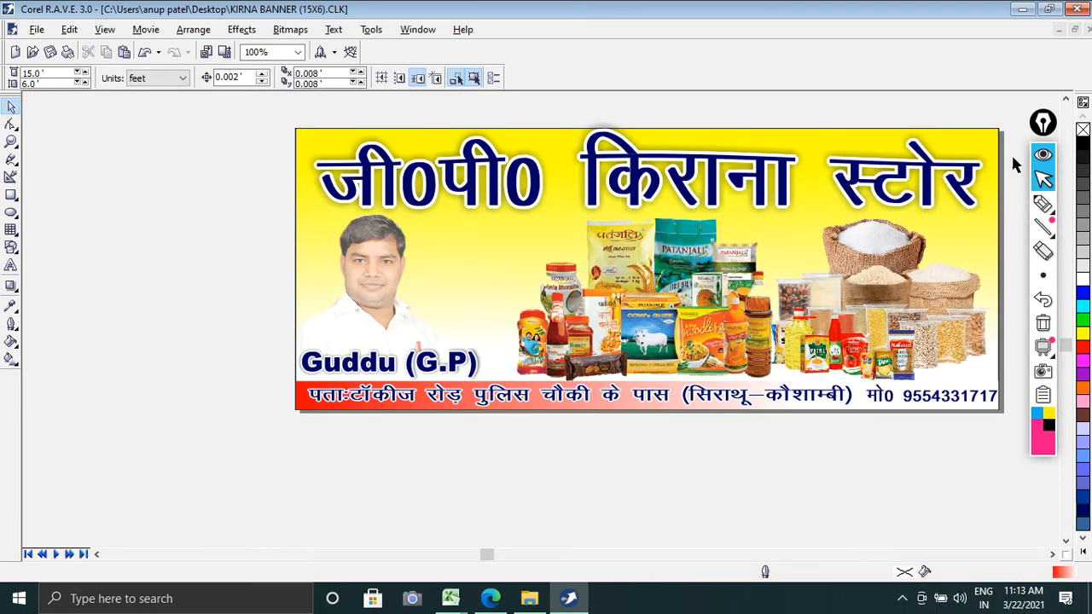
{"action": "left_click", "coordinate": [1065, 103]}
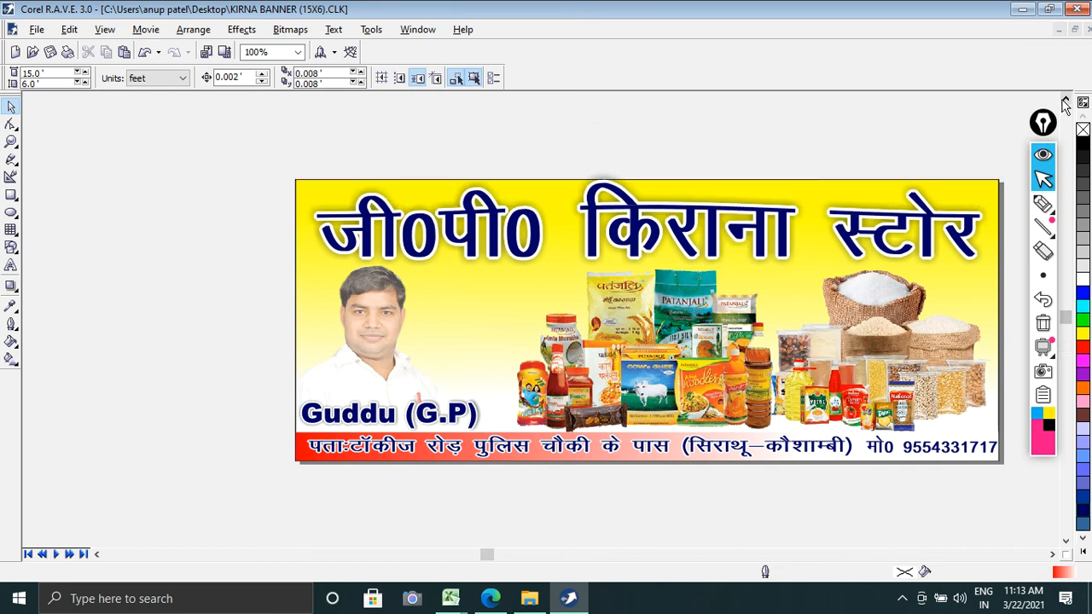
{"action": "left_click", "coordinate": [1053, 555]}
{"action": "left_click", "coordinate": [1052, 555]}
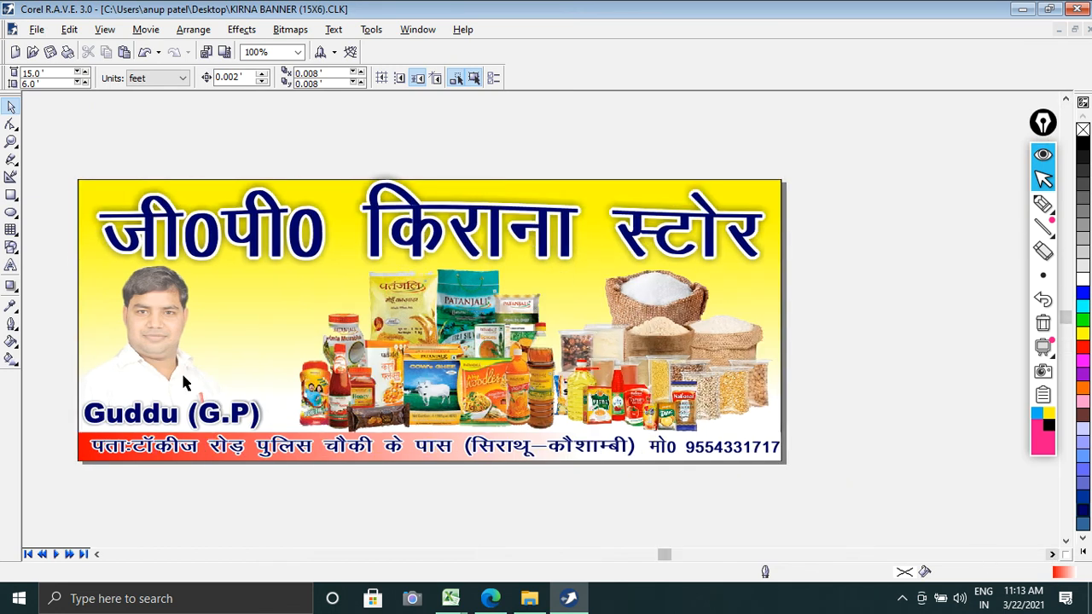
{"action": "left_click", "coordinate": [11, 141]}
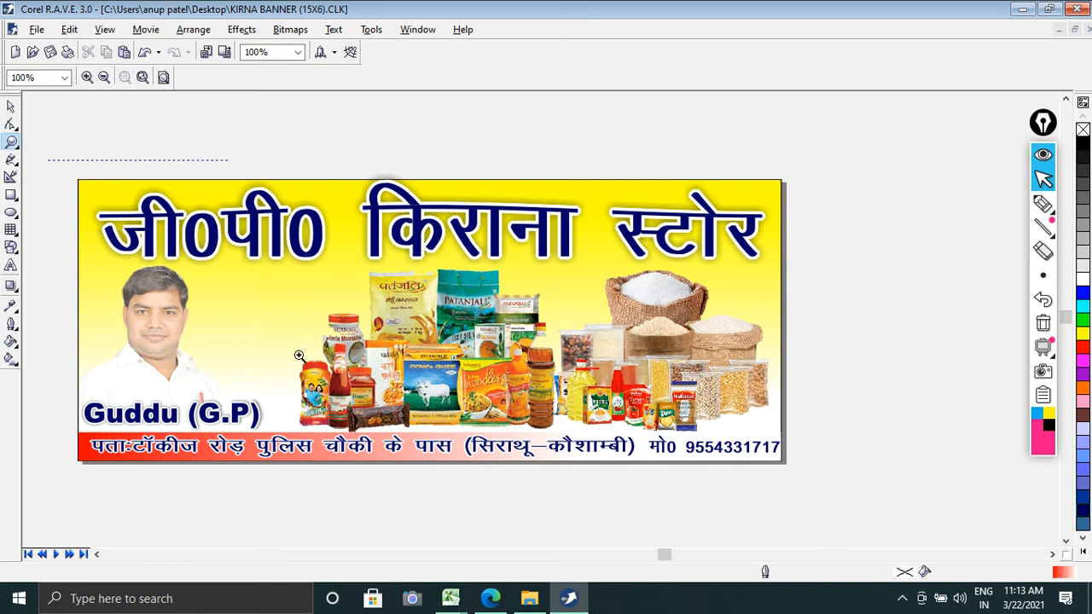
{"action": "left_click_drag", "start_coordinate": [803, 500], "coordinate": [803, 499]}
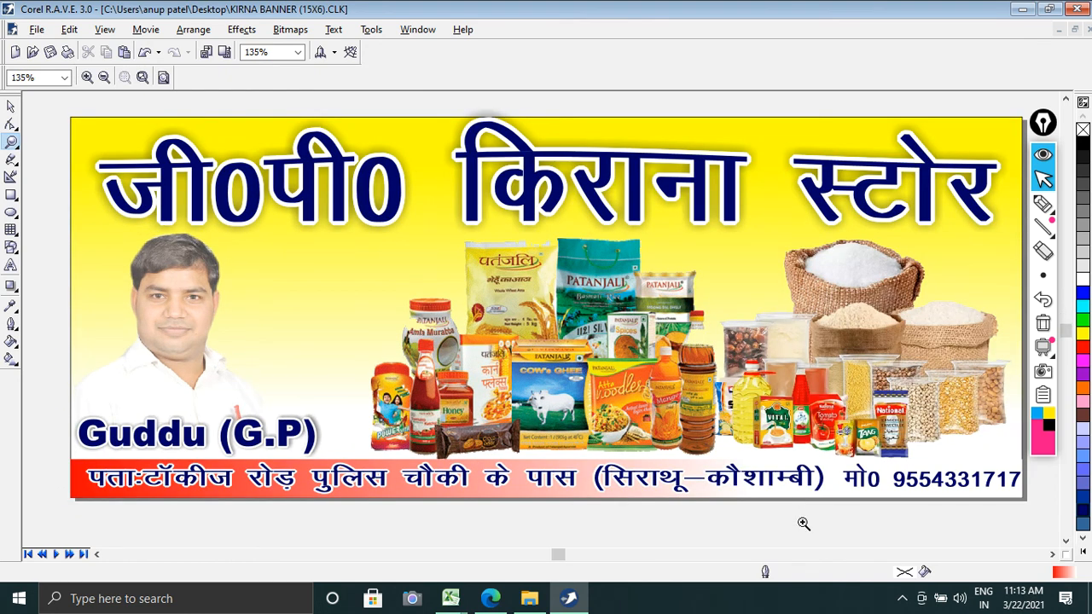
{"action": "key", "text": "F9"}
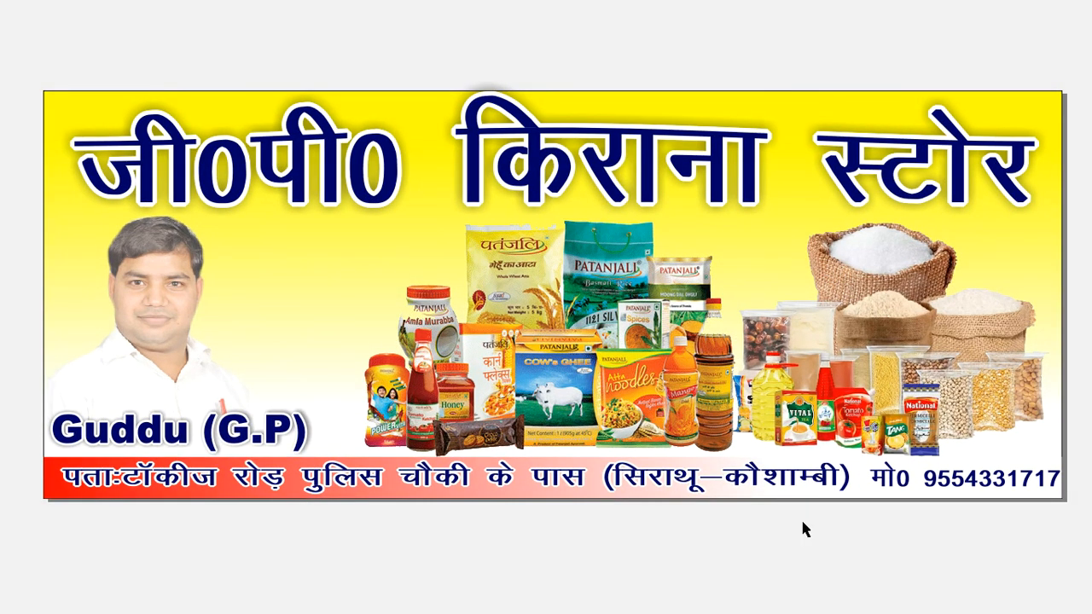